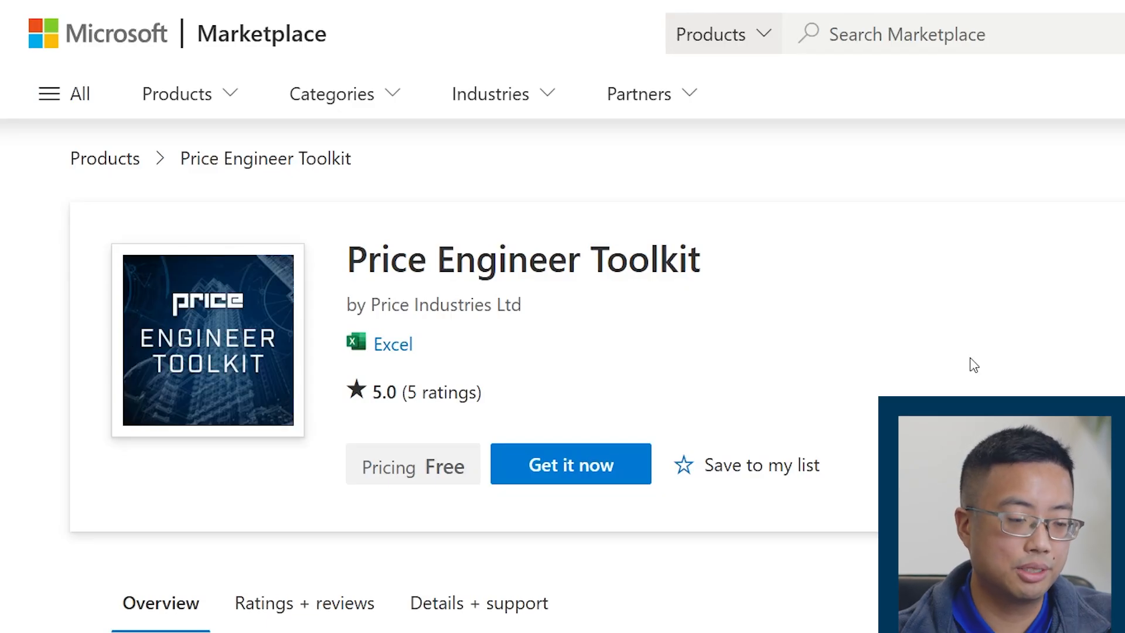
Get the free Price Engineer Toolkit add-in from Microsoft Marketplace, accepting the account details, and open it in Excel
scroll(497, 427, "down", 2)
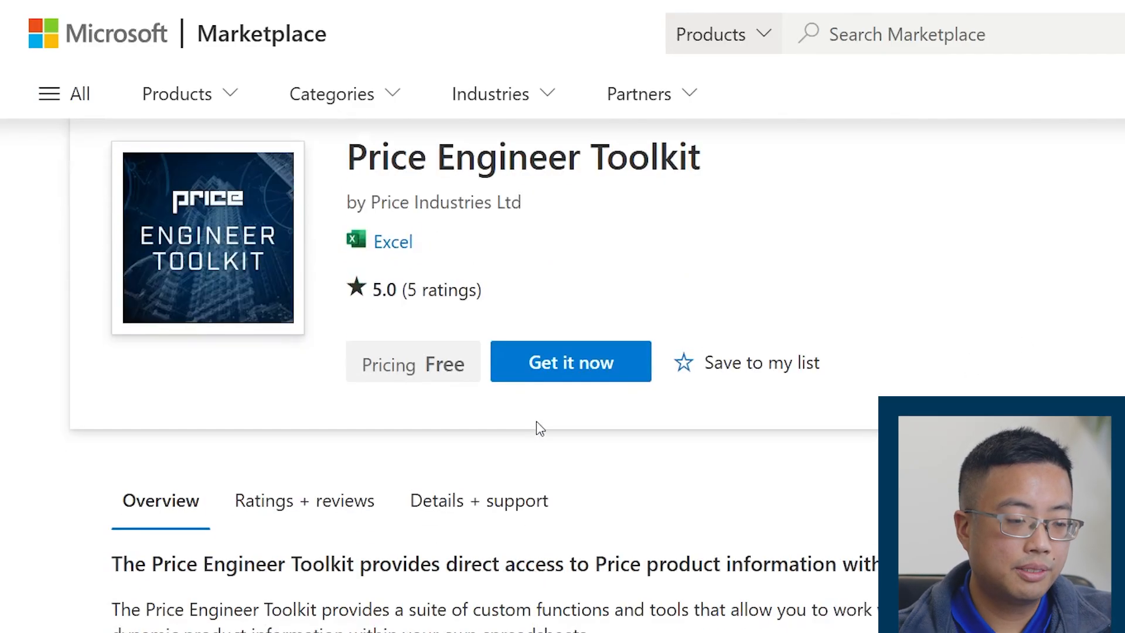
left_click(558, 372)
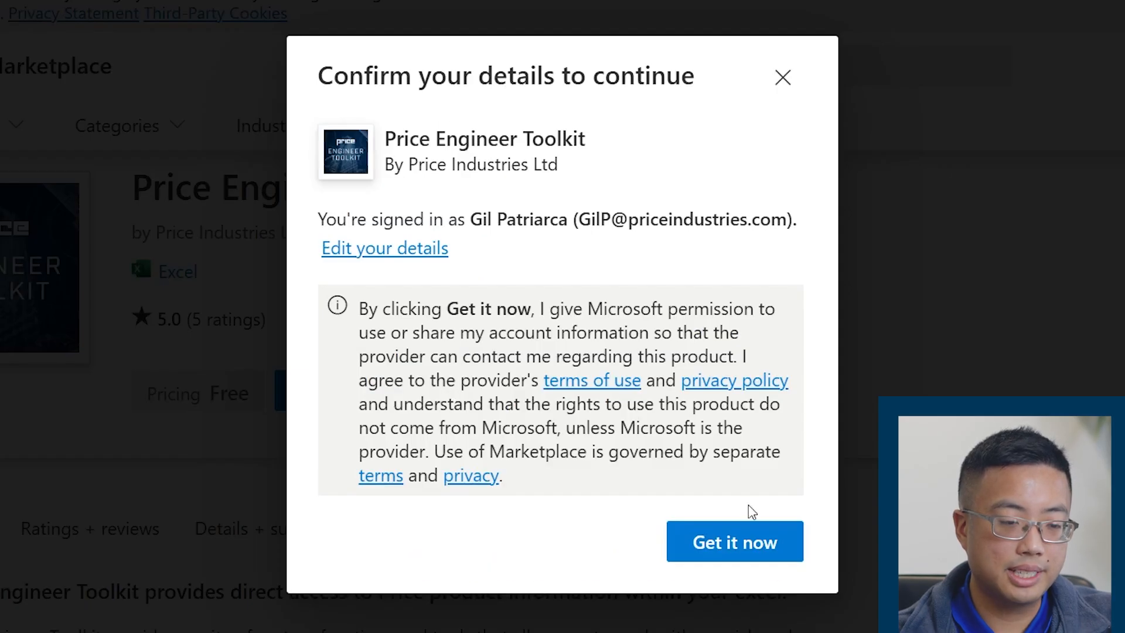
left_click(754, 540)
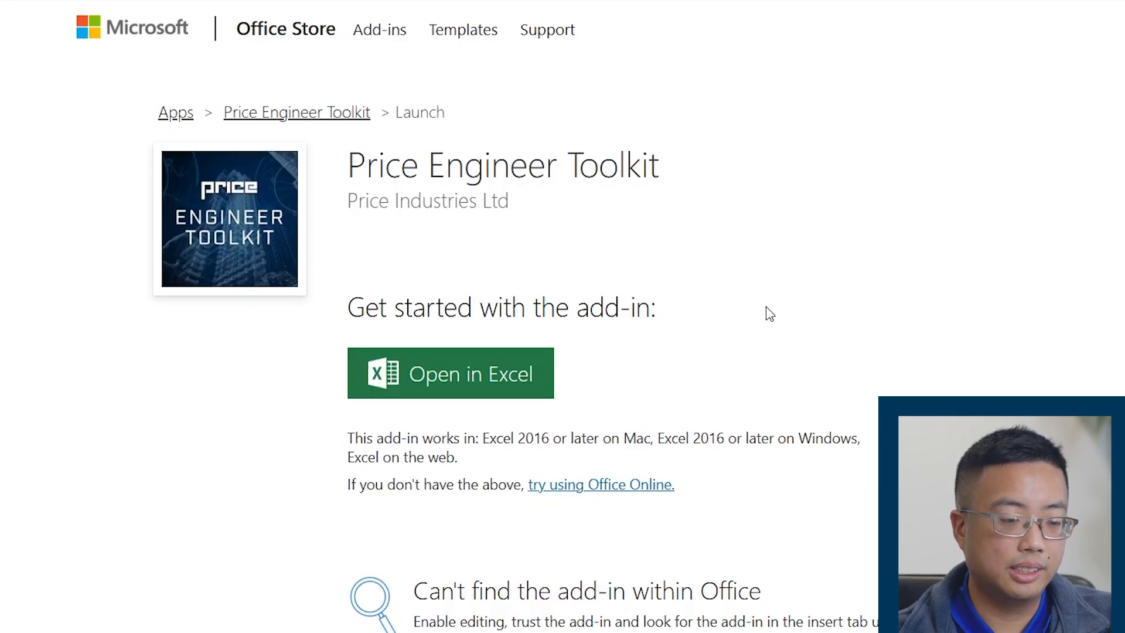
left_click(494, 387)
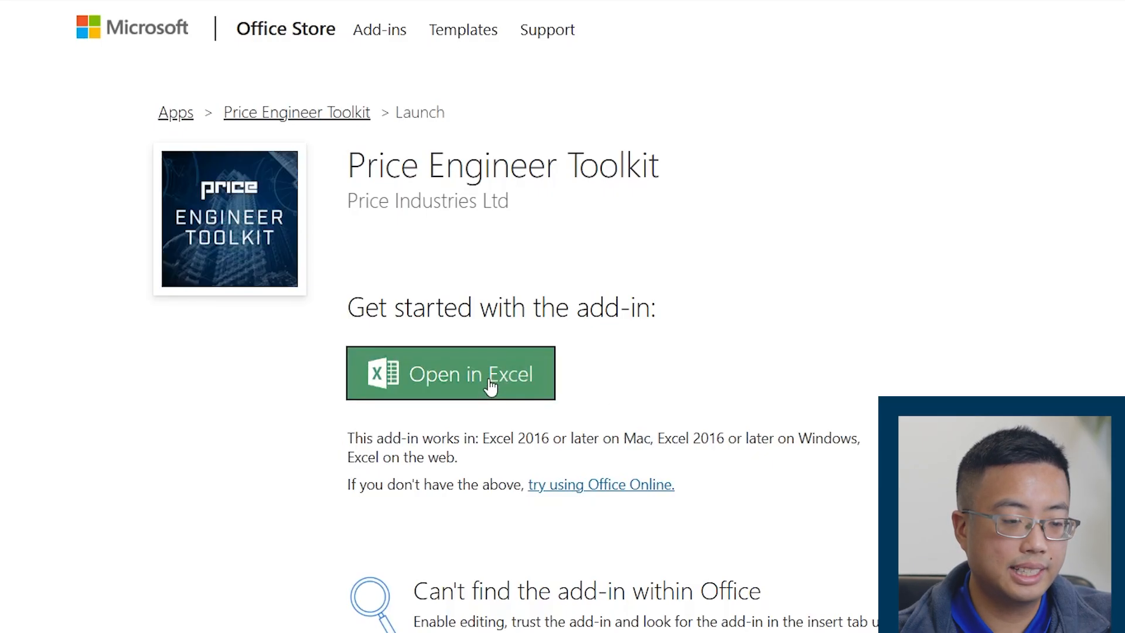
left_click(530, 370)
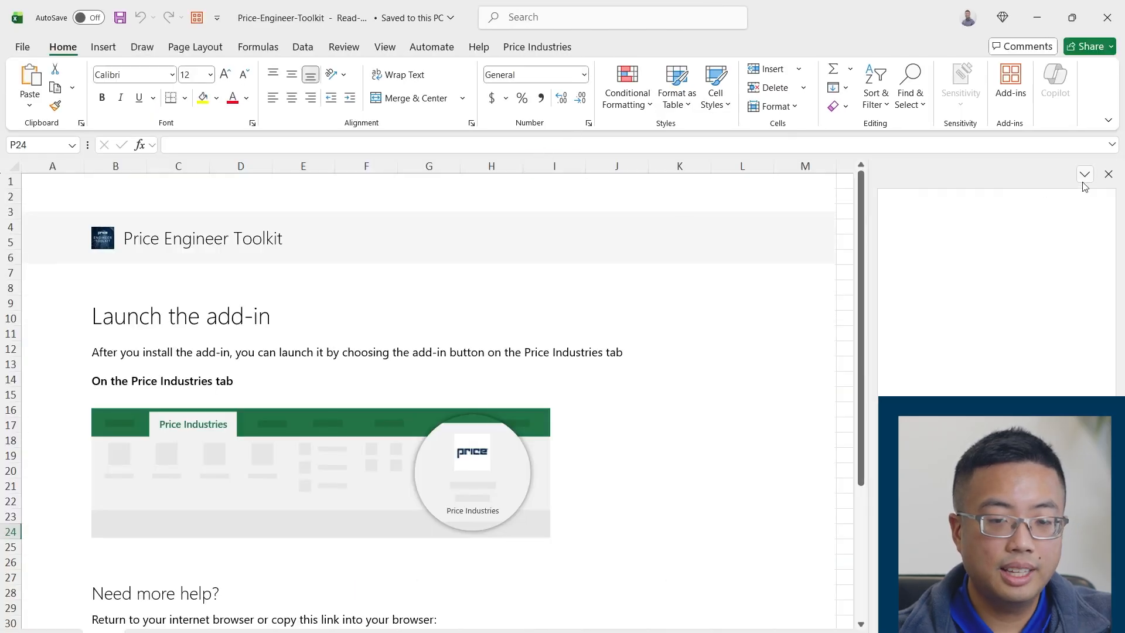
Close the empty add-in pane and read through the launch instructions on the Price Engineer Toolkit sheet
left_click(1109, 174)
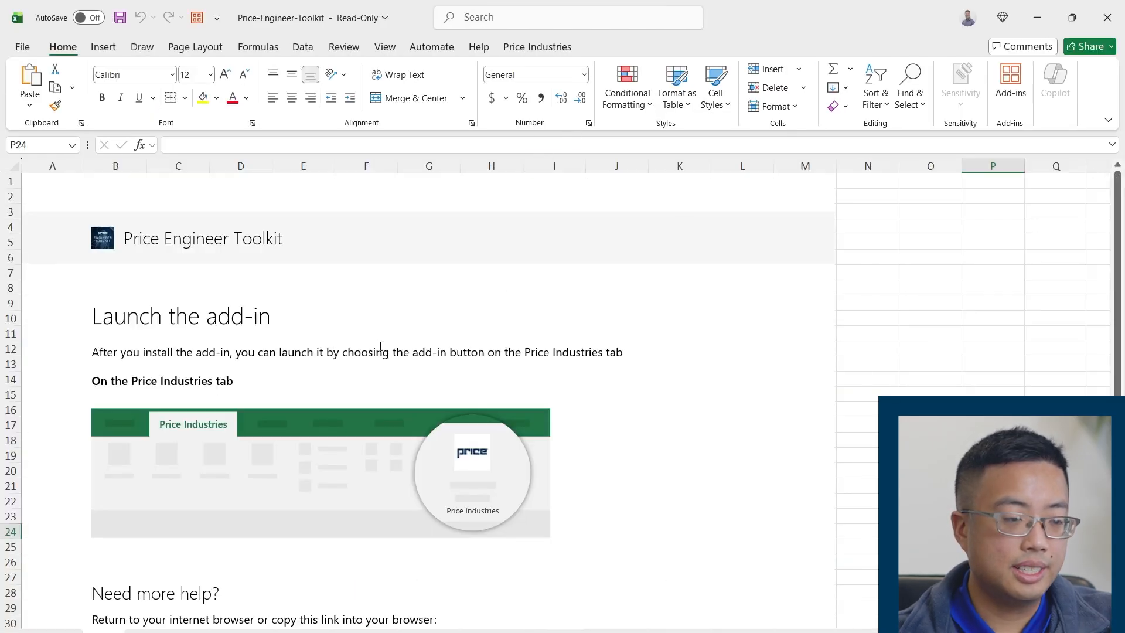
scroll(367, 330, "down", 1)
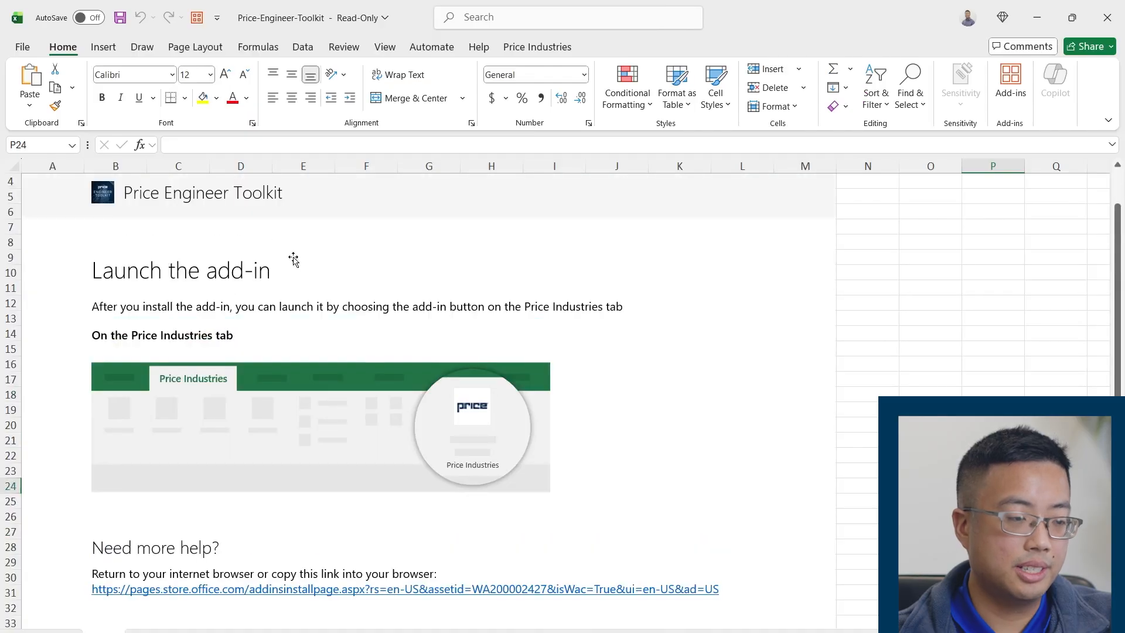
scroll(305, 270, "up", 1)
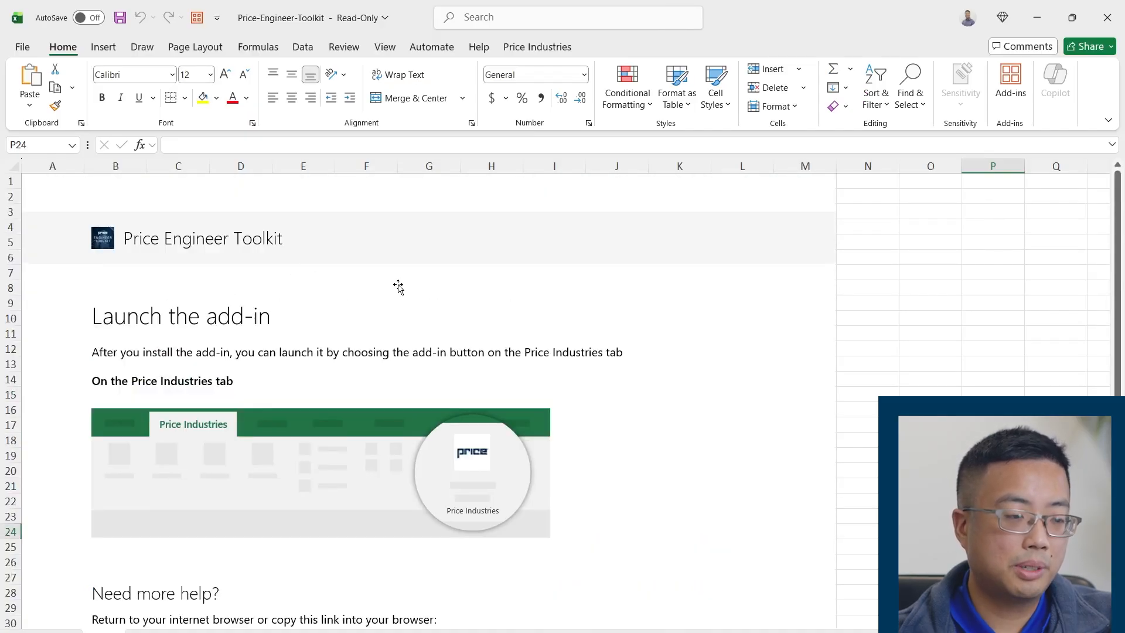
scroll(401, 296, "down", 1)
scroll(254, 249, "up", 1)
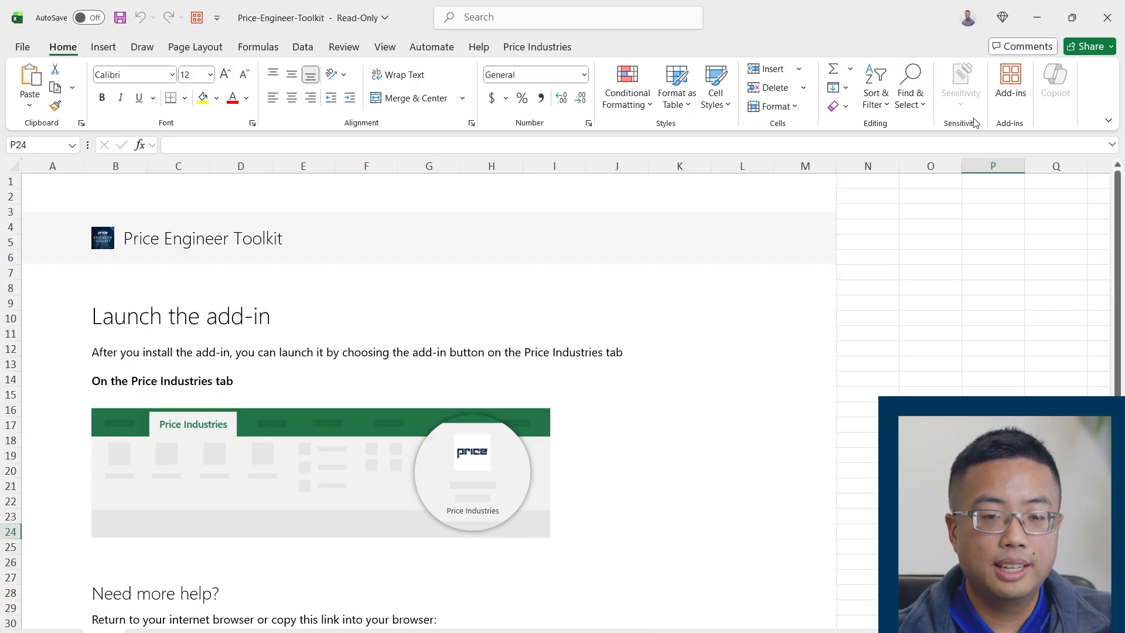
Search the available Excel add-ins for "price"
left_click(1006, 110)
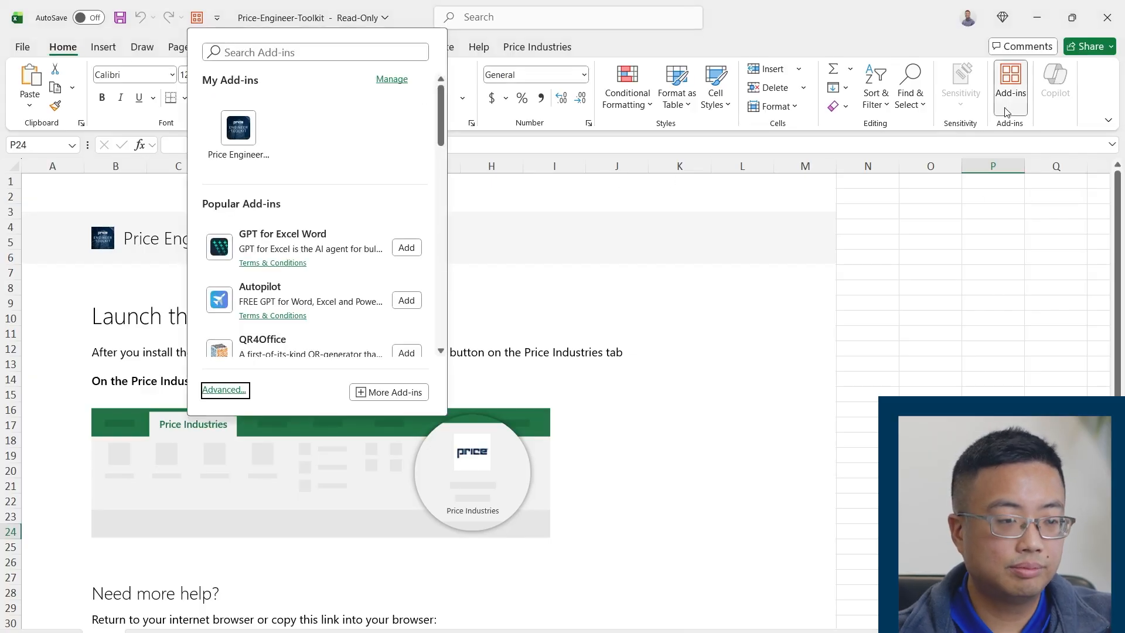
left_click(257, 56)
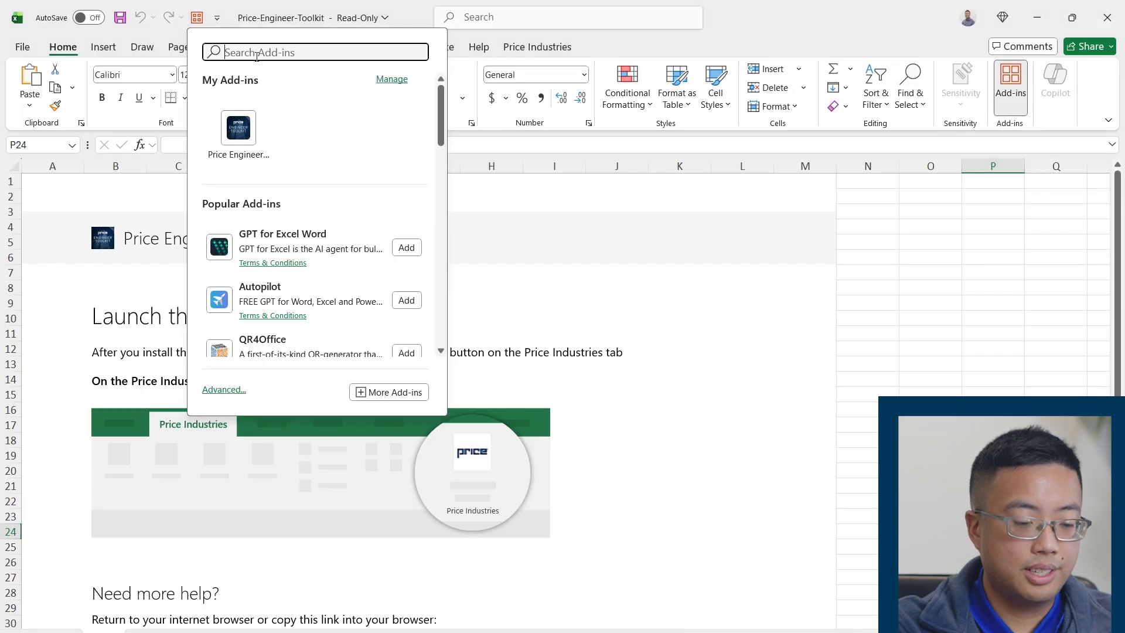
type("price")
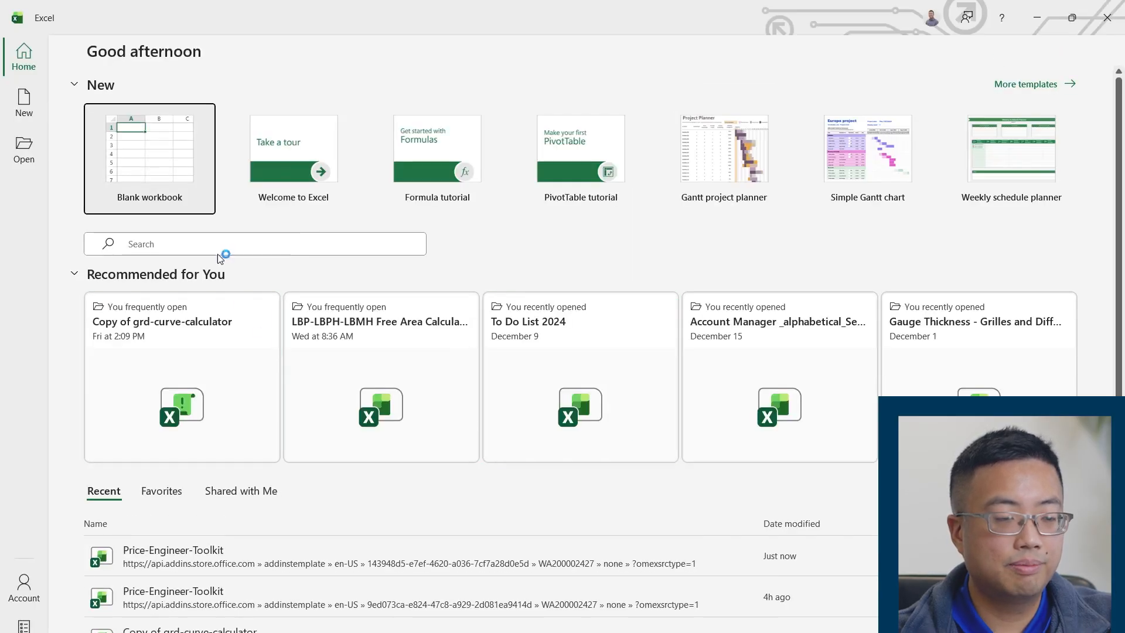
Create a blank workbook and open the Price Engineer Toolkit home page through the Price Industries More Information command
left_click(175, 181)
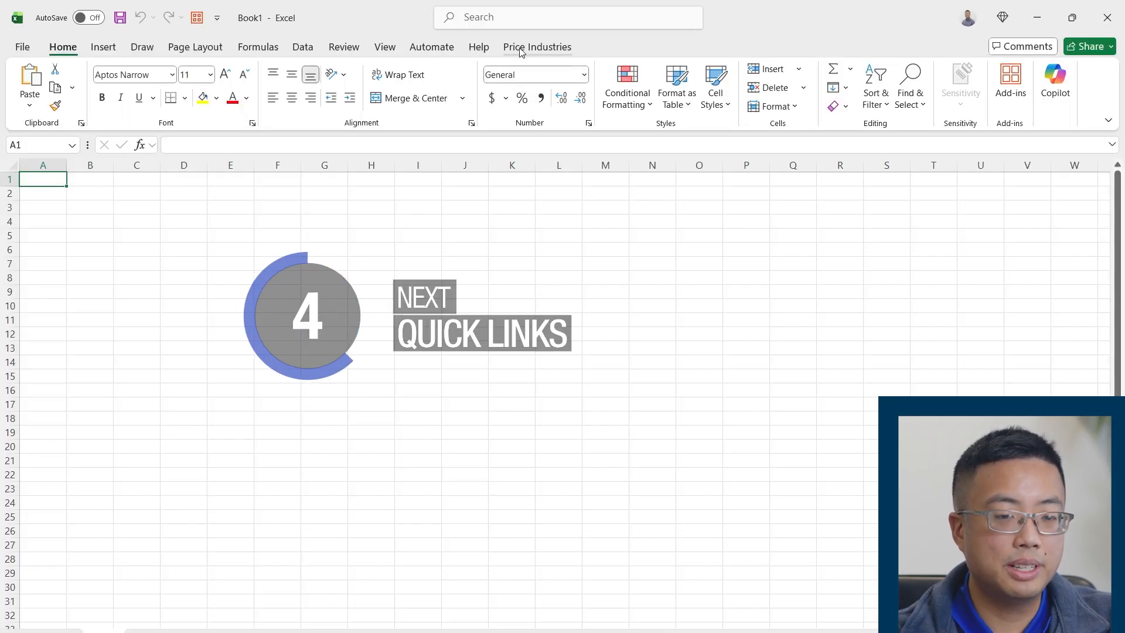
left_click(520, 48)
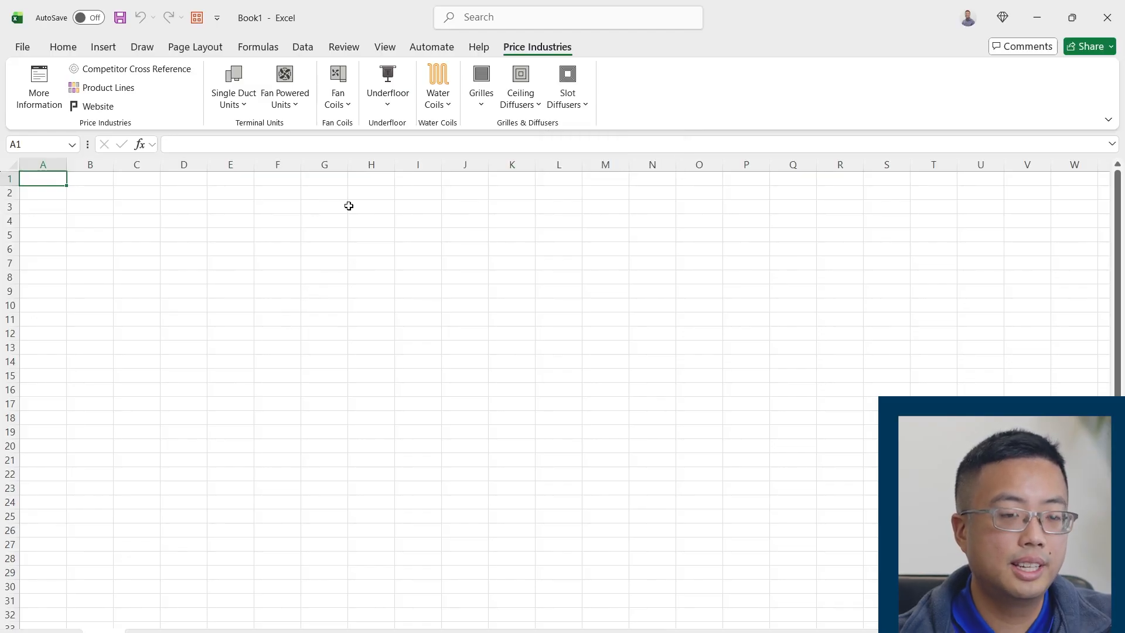
left_click(48, 106)
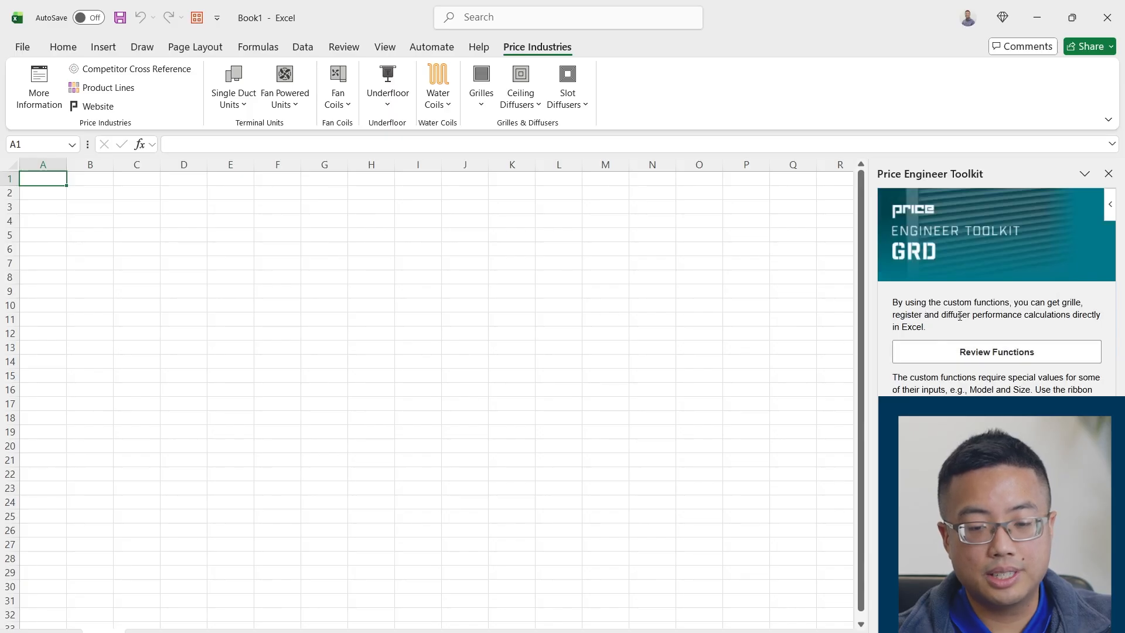
left_click(41, 88)
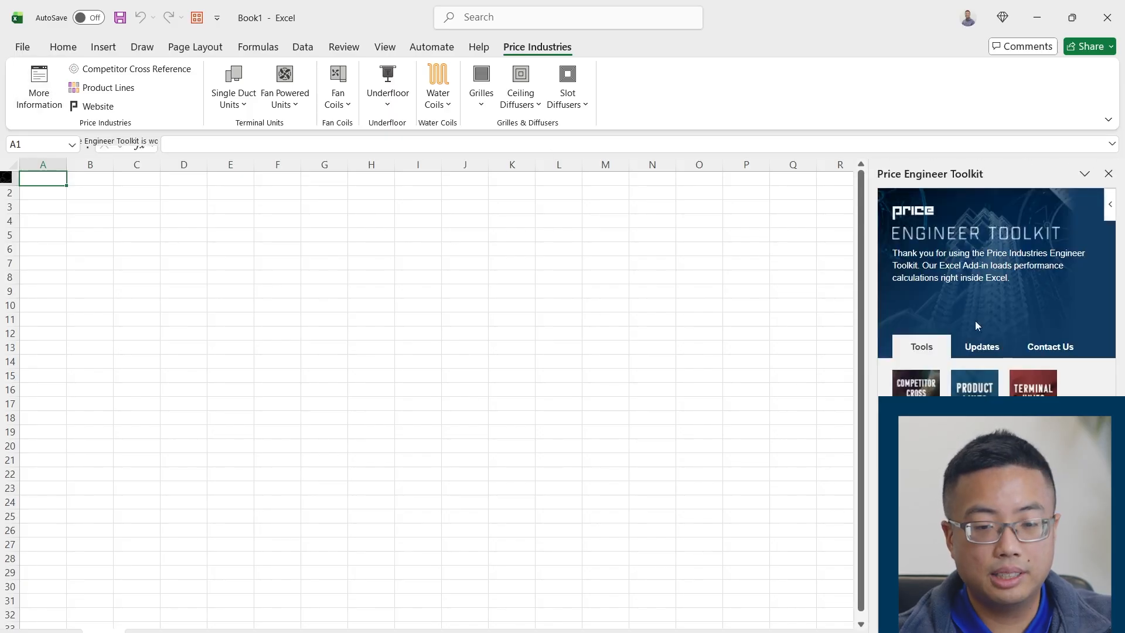
Review the toolkit's version updates and its feedback and support contact options
left_click(985, 348)
scroll(551, 362, "down", 10)
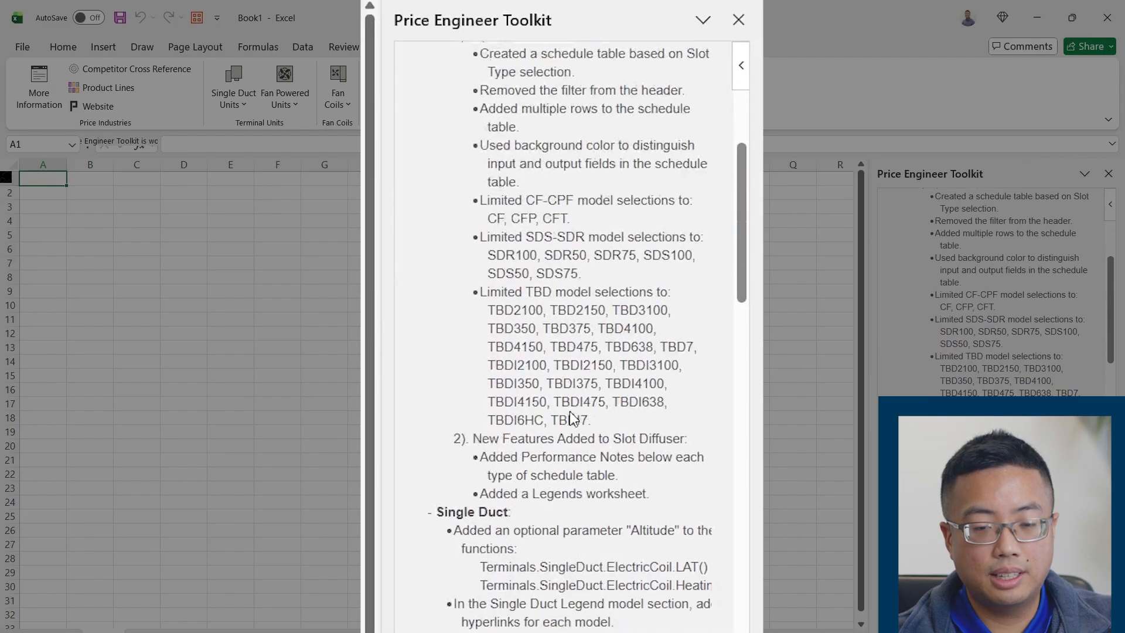
scroll(572, 412, "up", 8)
scroll(572, 412, "up", 2)
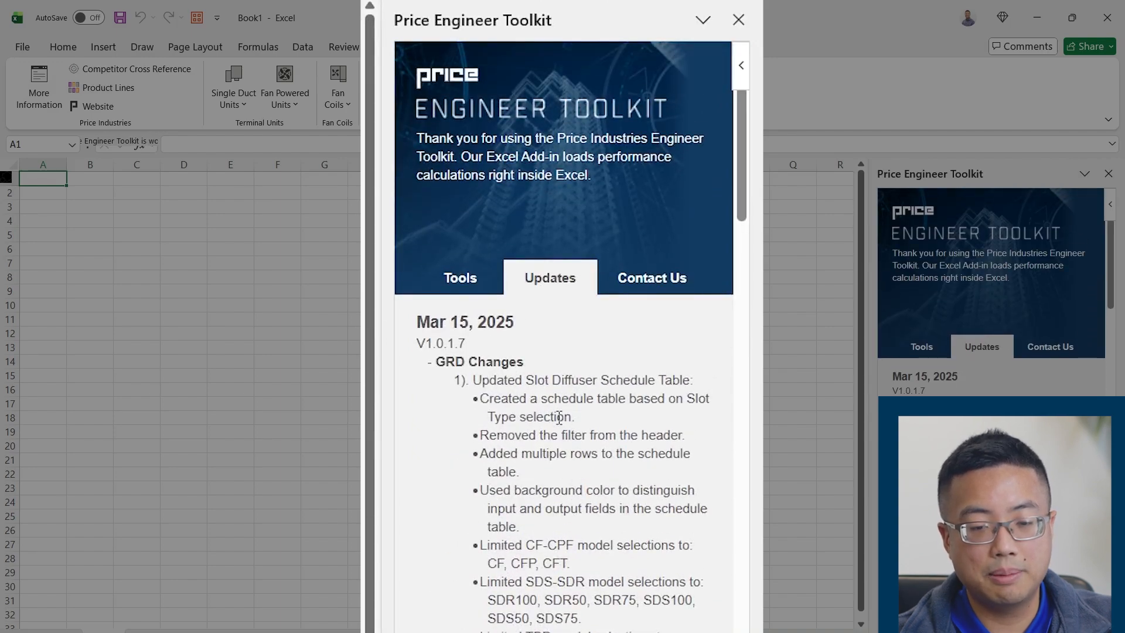
left_click(645, 284)
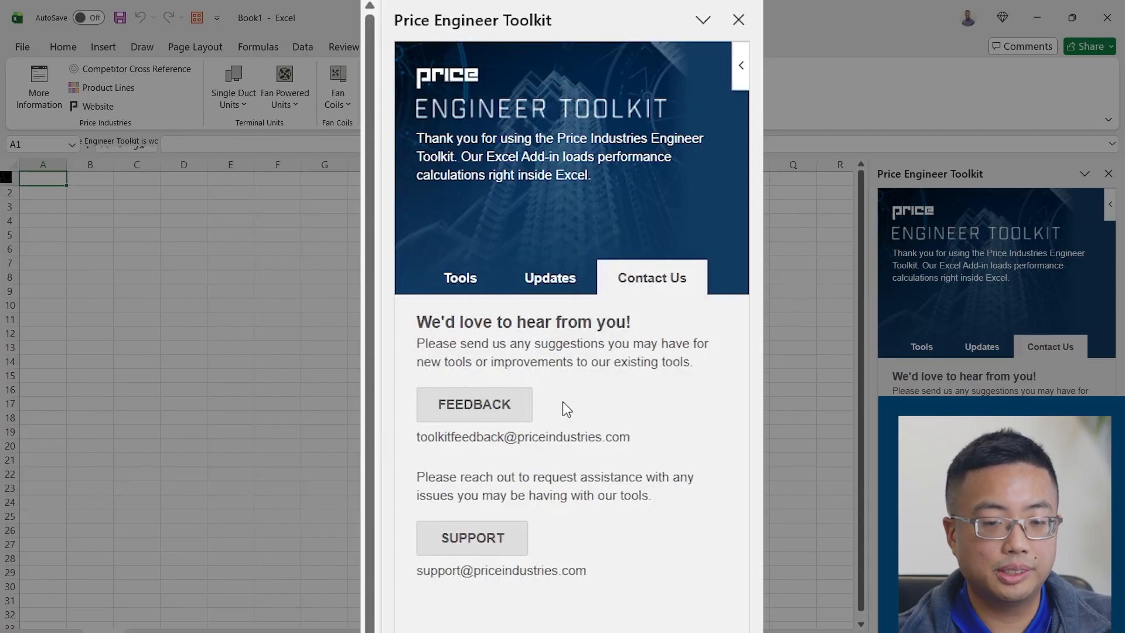
Close the toolkit pane and open the Price website from the Price Industries commands
left_click(1108, 174)
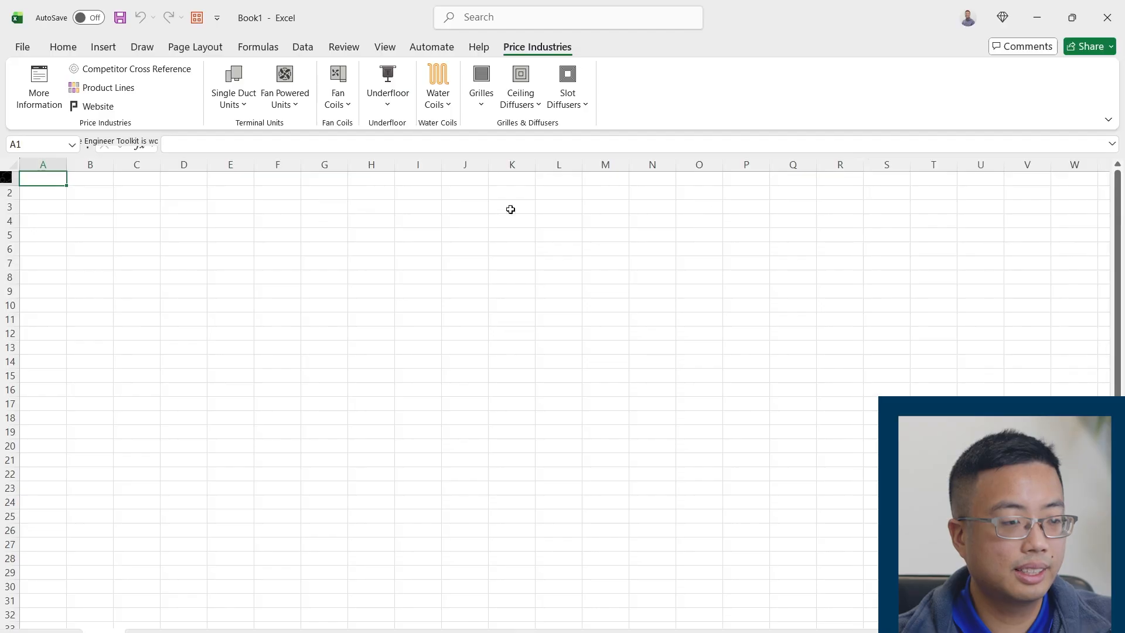
left_click(98, 107)
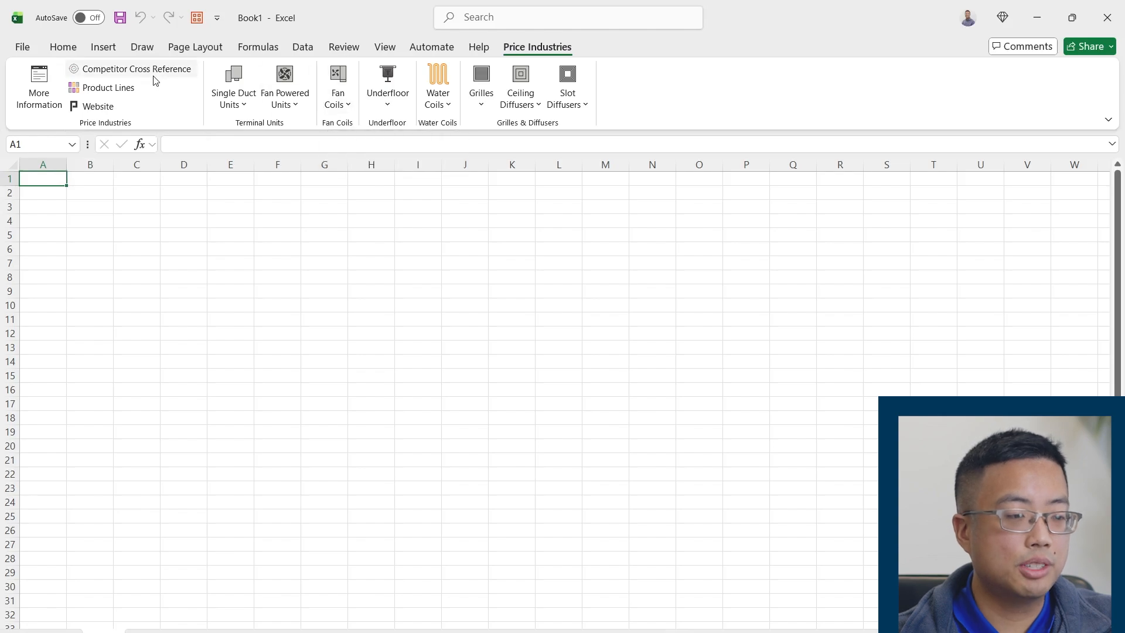
Open the Competitor Cross Reference tool and search it for "omni"
left_click(156, 71)
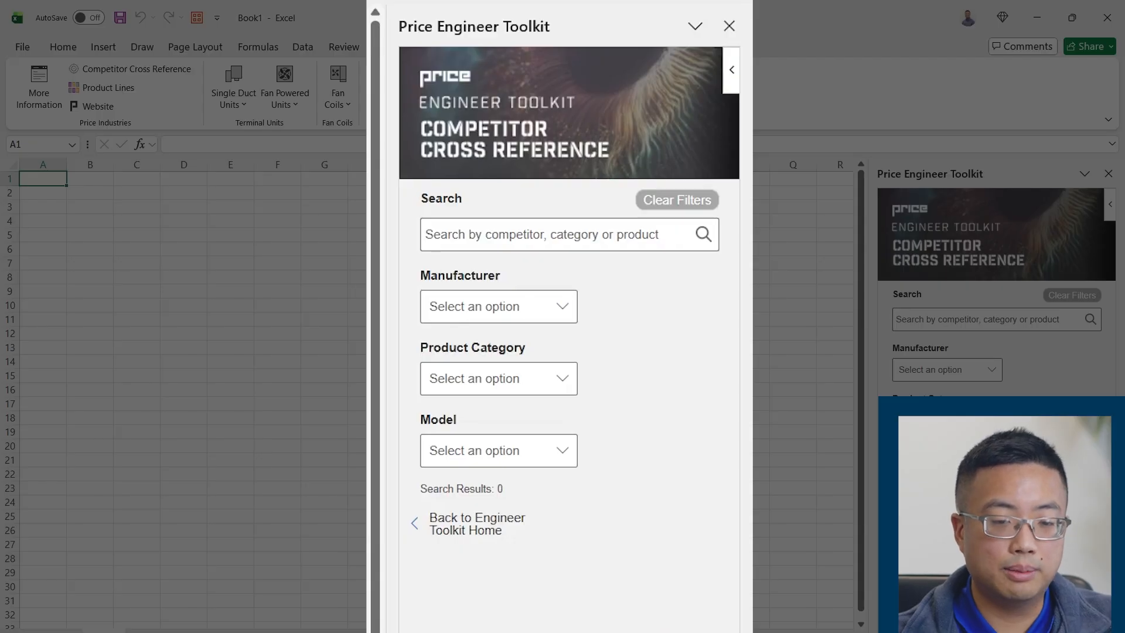
left_click(968, 320)
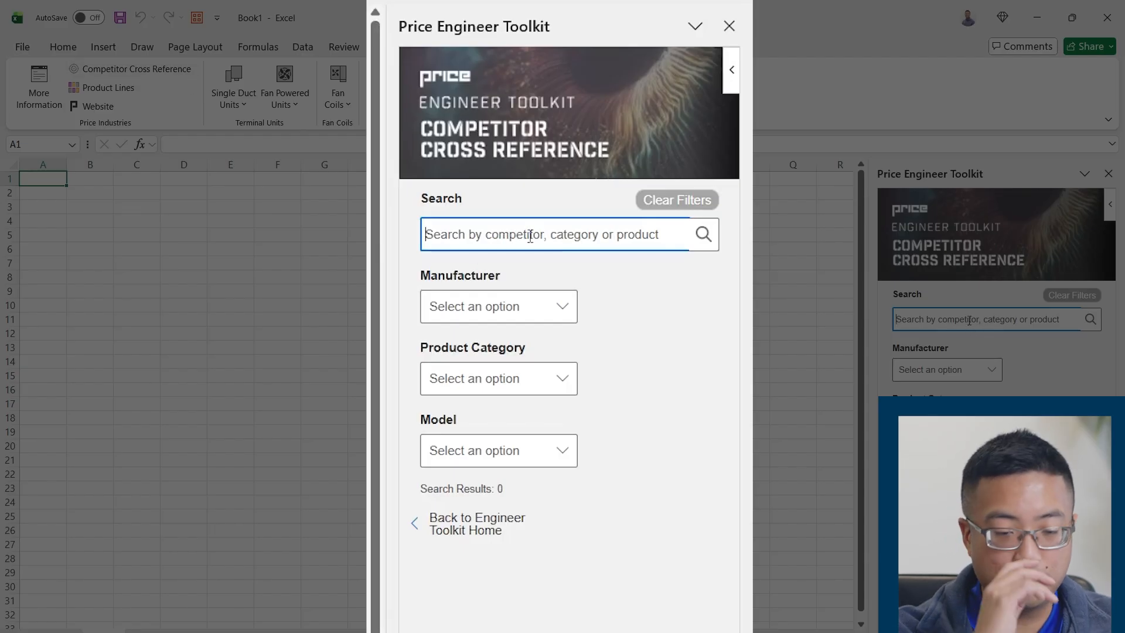
type("omn")
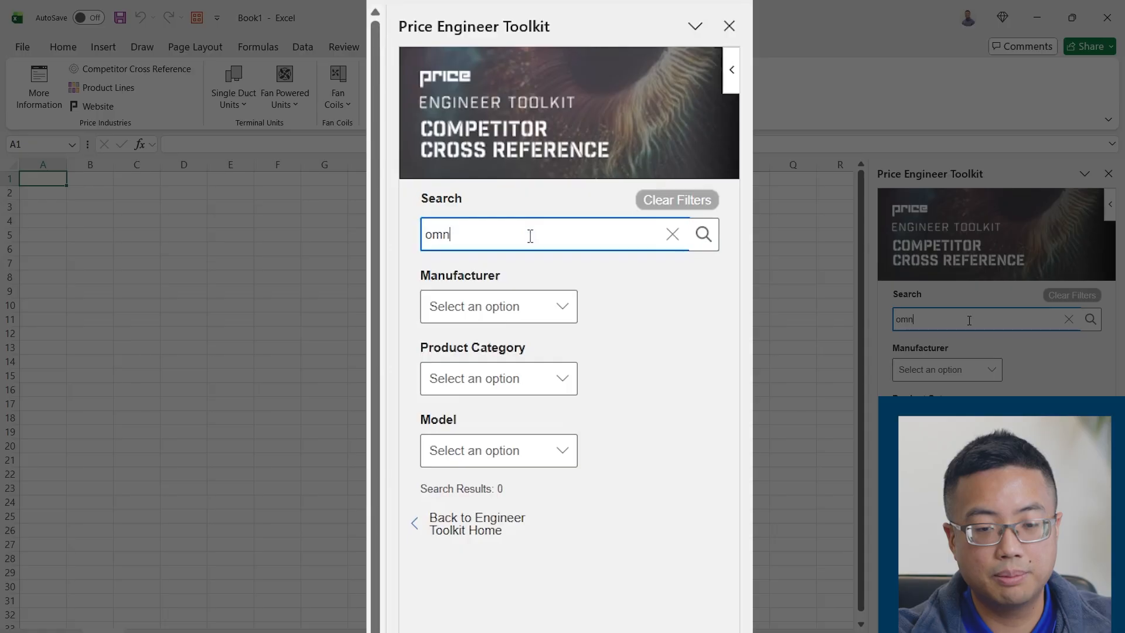
type("i")
key("Return")
Examine the omni cross-reference results, comparing each Price model with its competitor manufacturer and model
scroll(645, 463, "down", 5)
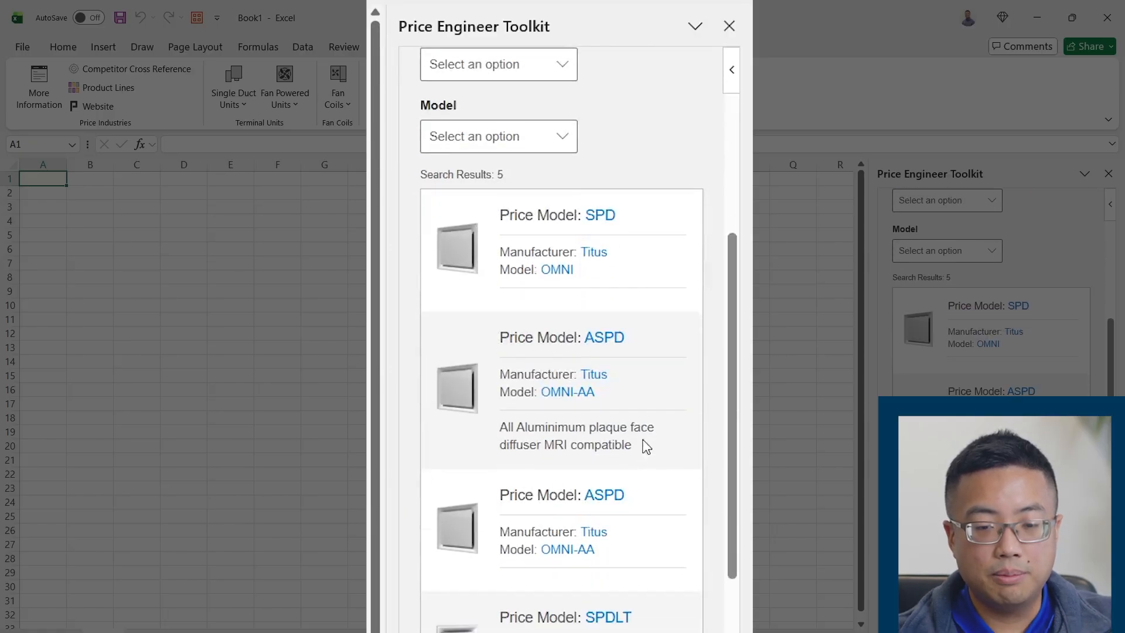
scroll(668, 302, "down", 1)
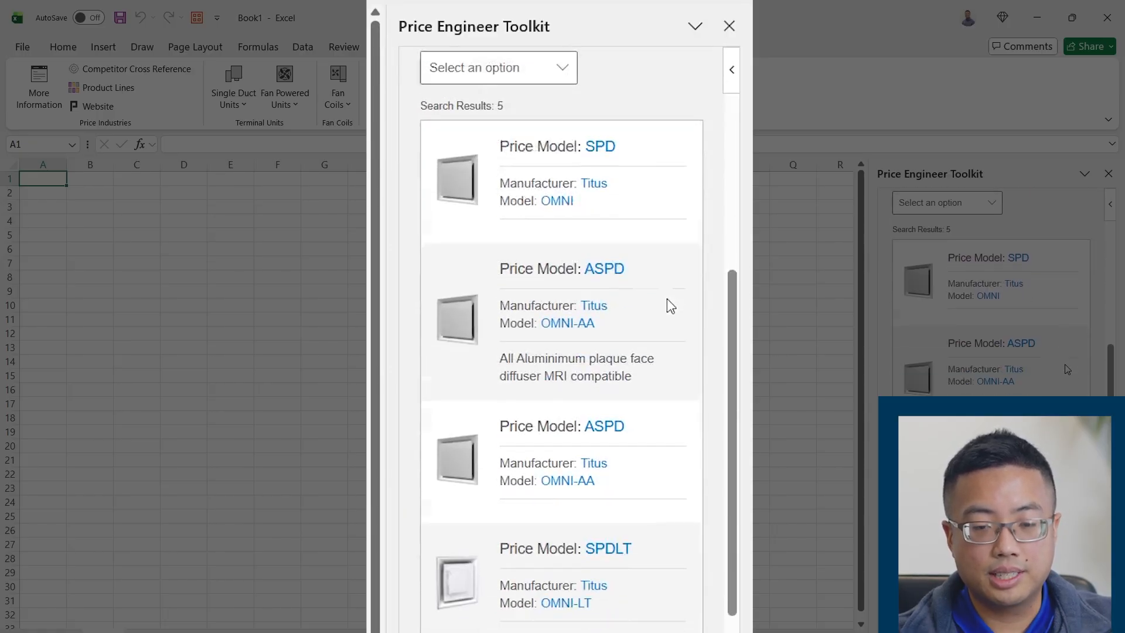
scroll(661, 318, "up", 3)
scroll(650, 319, "up", 4)
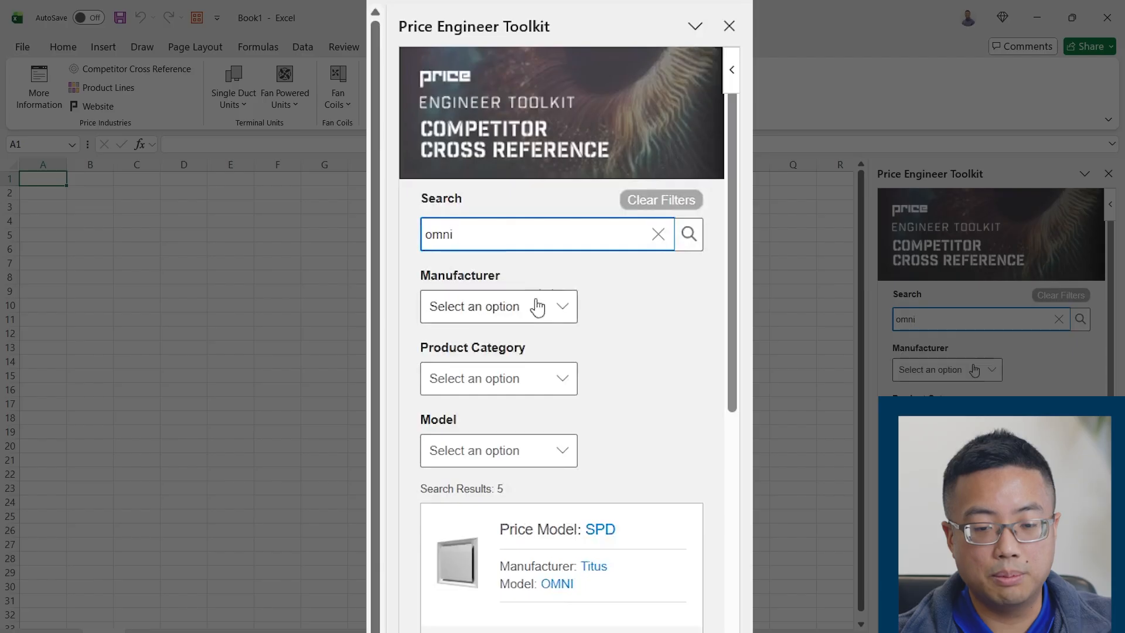
scroll(595, 315, "down", 5)
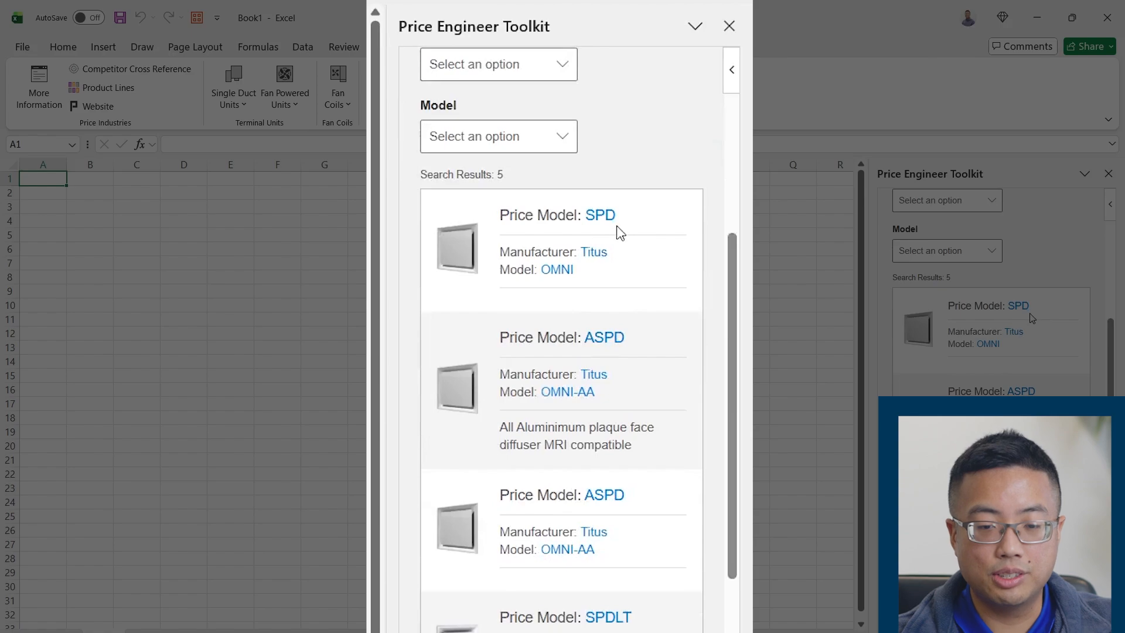
scroll(597, 266, "down", 3)
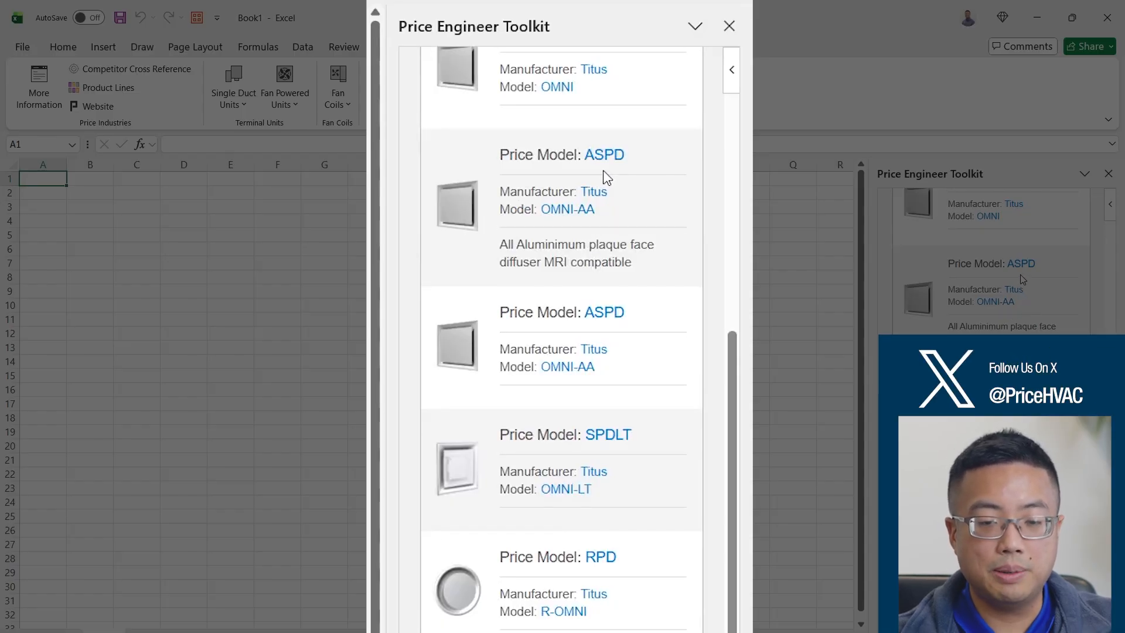
scroll(622, 176, "up", 5)
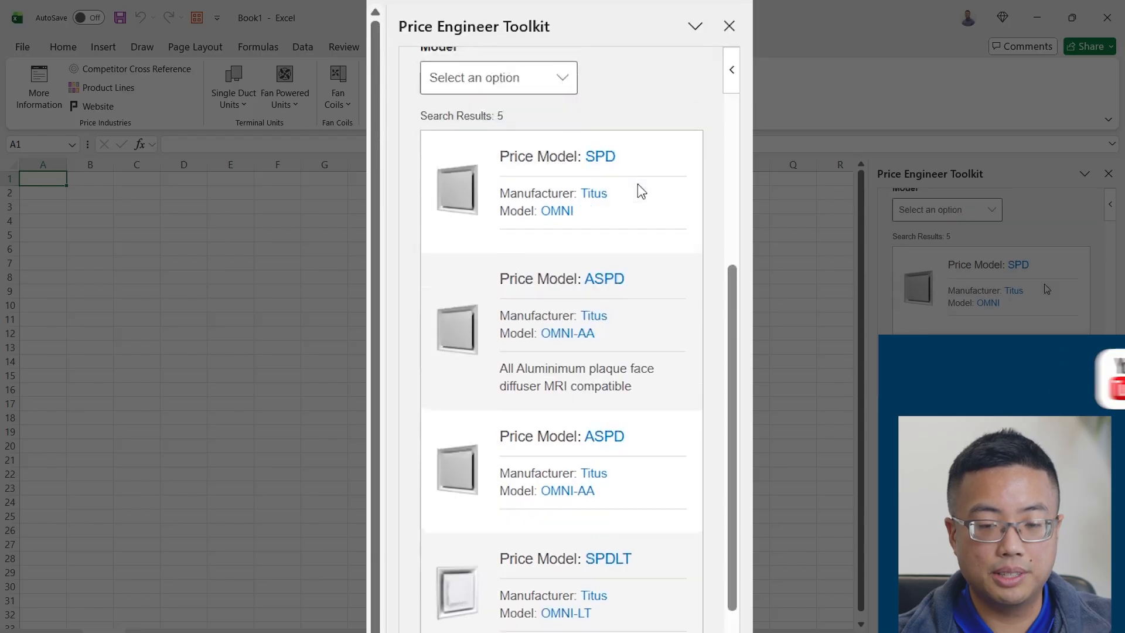
scroll(631, 224, "up", 3)
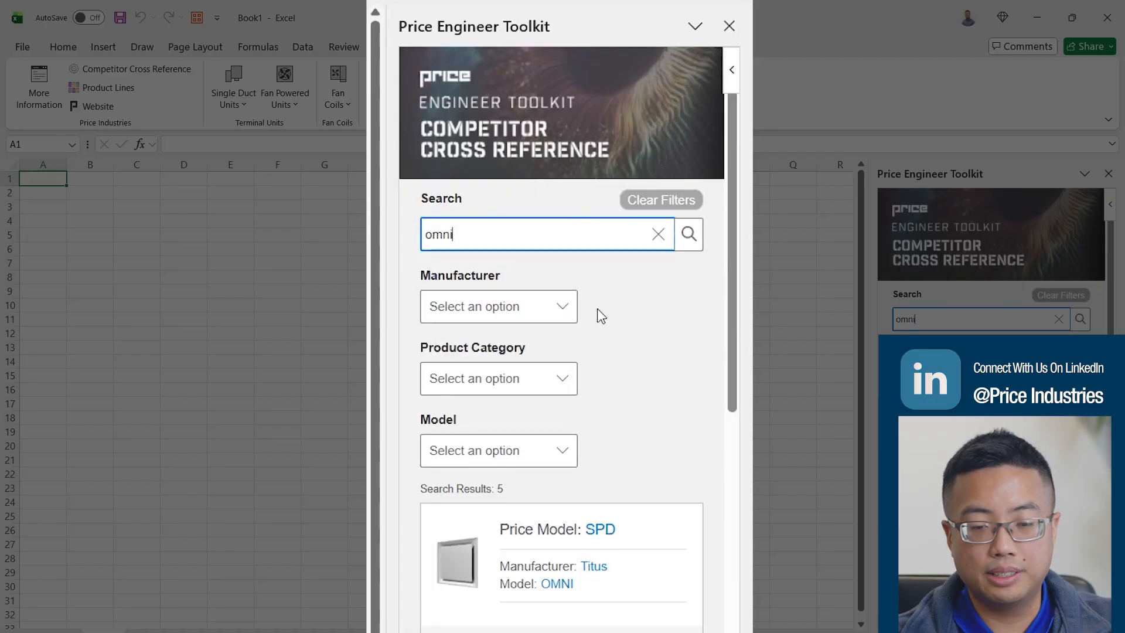
scroll(613, 348, "down", 5)
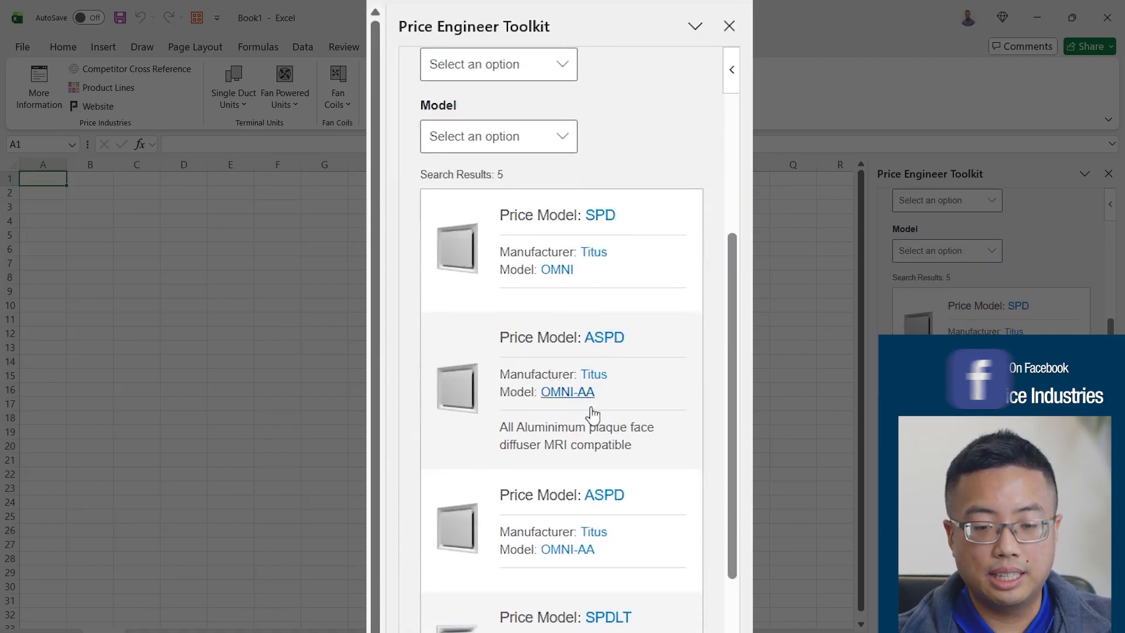
scroll(589, 404, "down", 2)
scroll(597, 490, "up", 8)
Inspect the Manufacturer, Product Category and Model filter options of the cross reference without choosing any
left_click(562, 317)
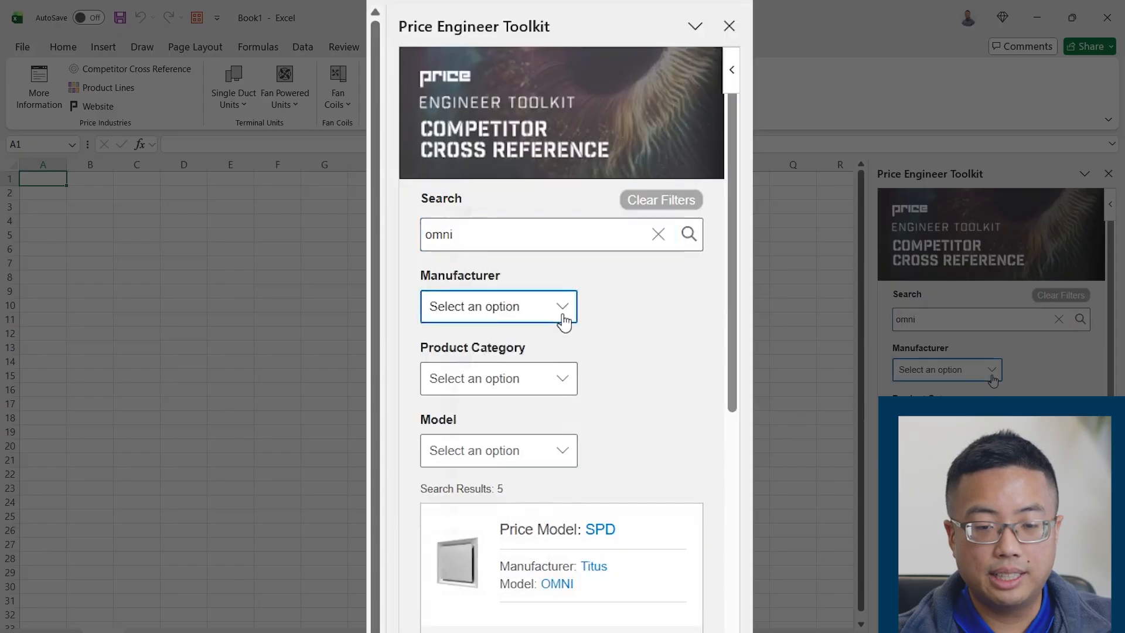
left_click(417, 394)
left_click(553, 387)
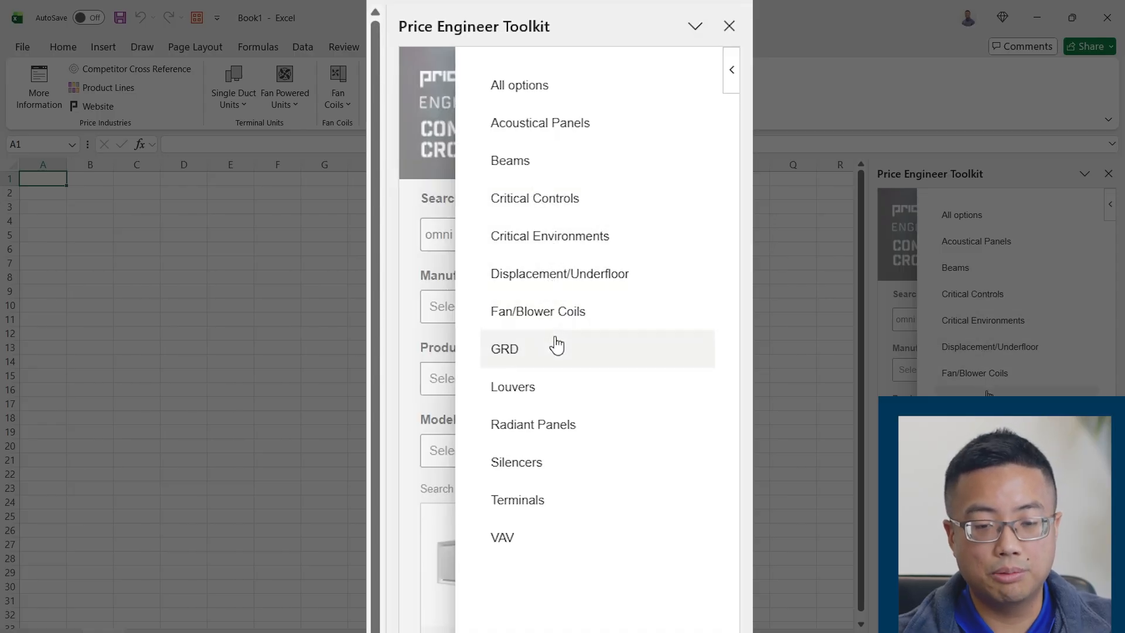
left_click(432, 456)
left_click(404, 255)
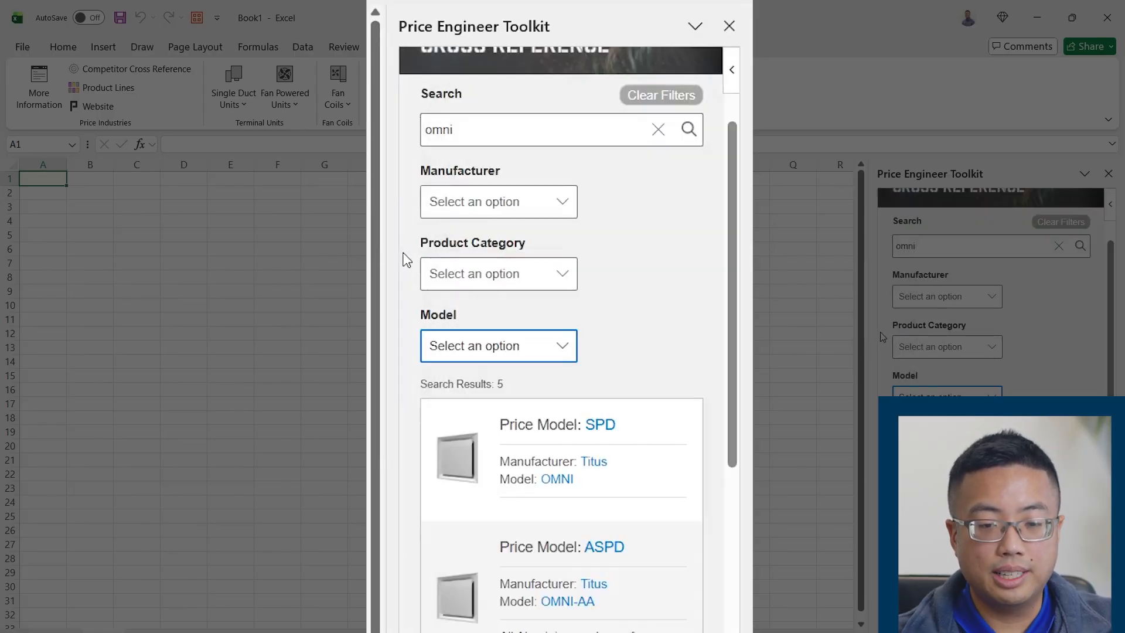
Browse the model numbers offered by the cross reference's Model filter without choosing one
left_click(569, 360)
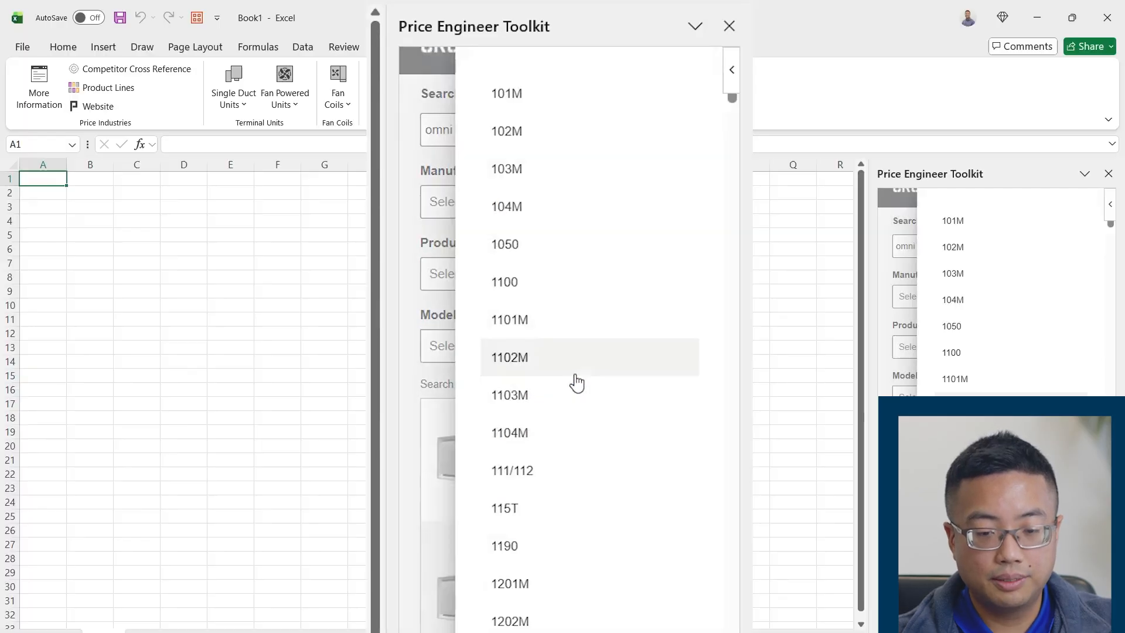
scroll(572, 381, "down", 8)
scroll(573, 382, "down", 5)
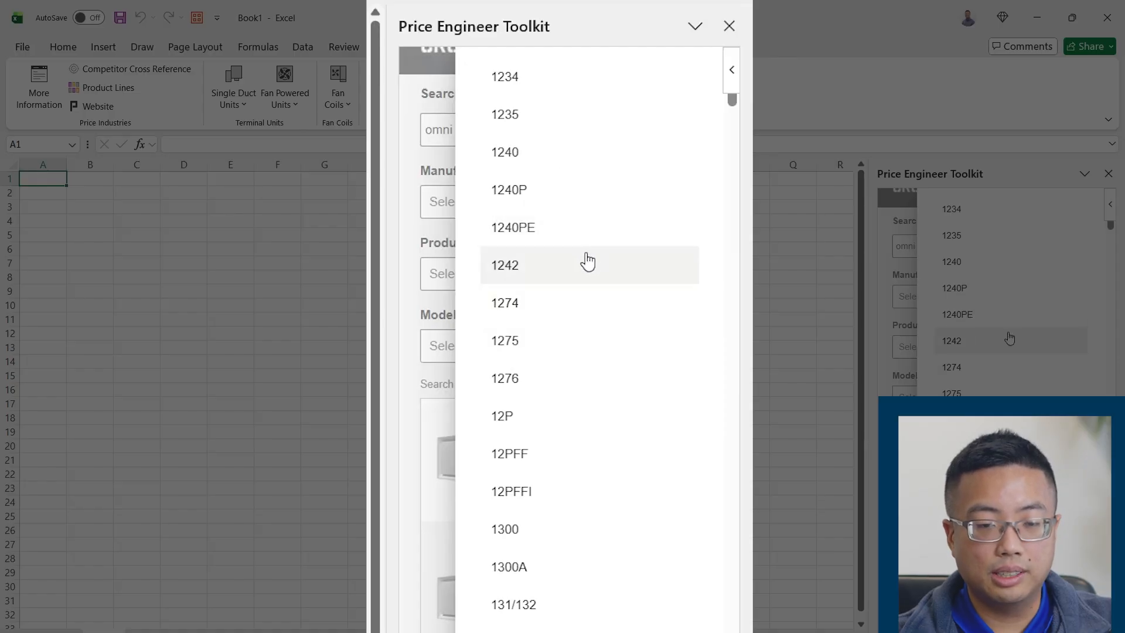
left_click(835, 361)
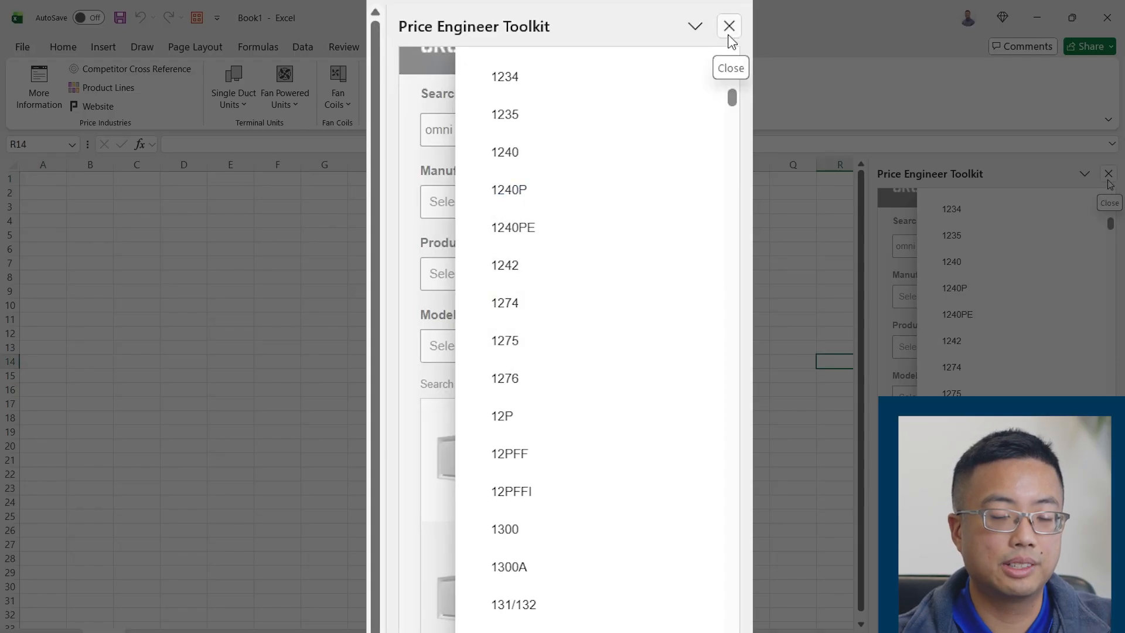
Close the toolkit pane and insert the Grilles sample table into the workbook
left_click(1108, 175)
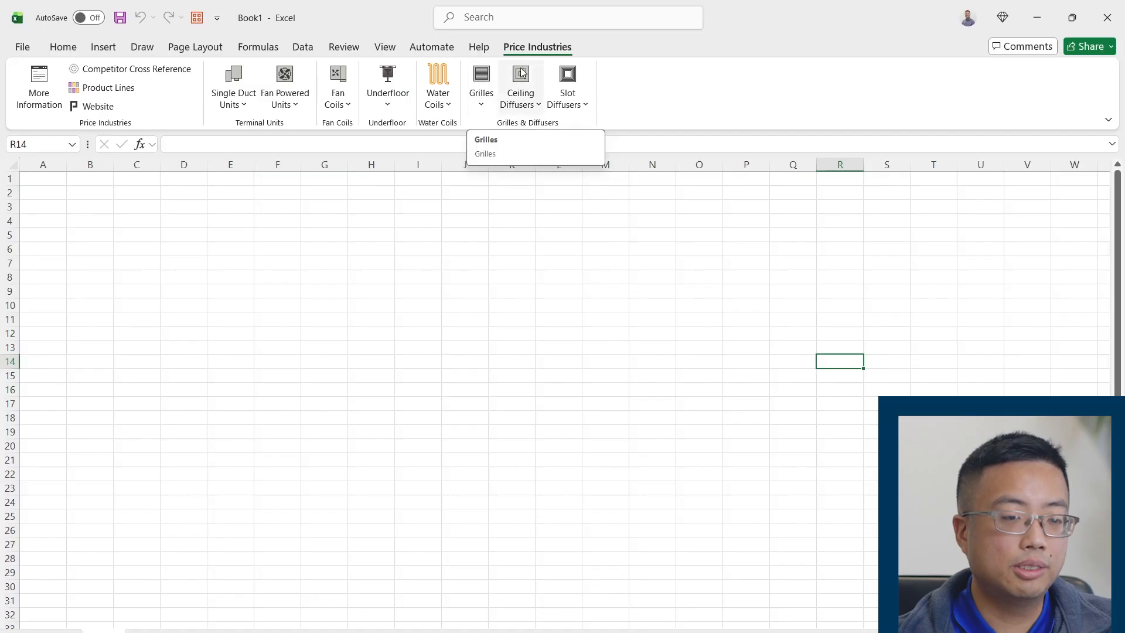
left_click(482, 107)
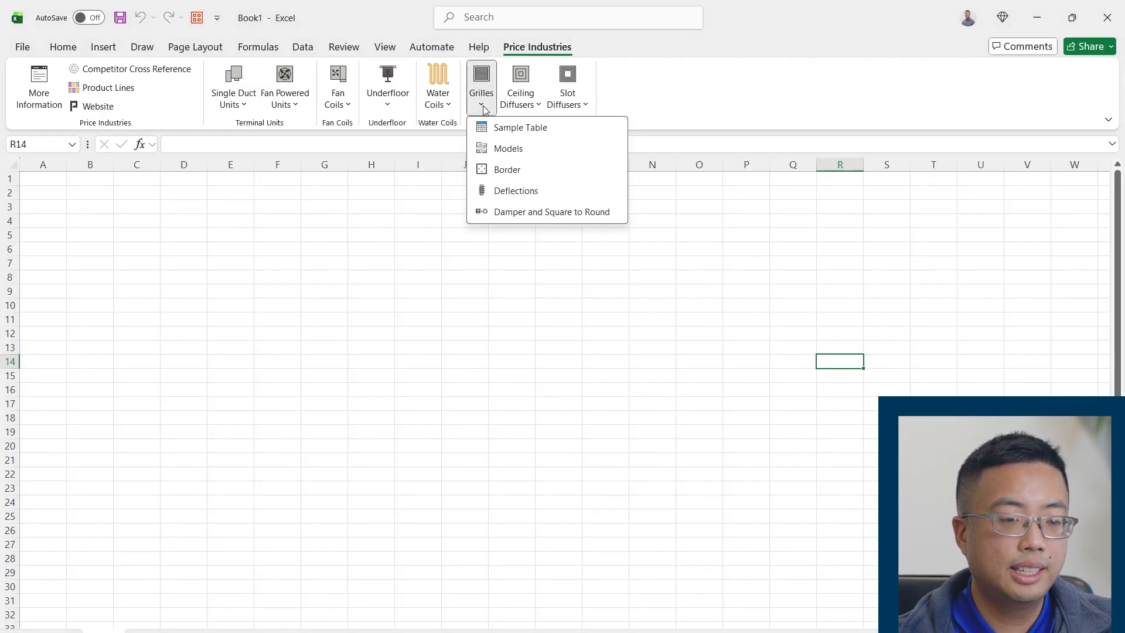
left_click(508, 134)
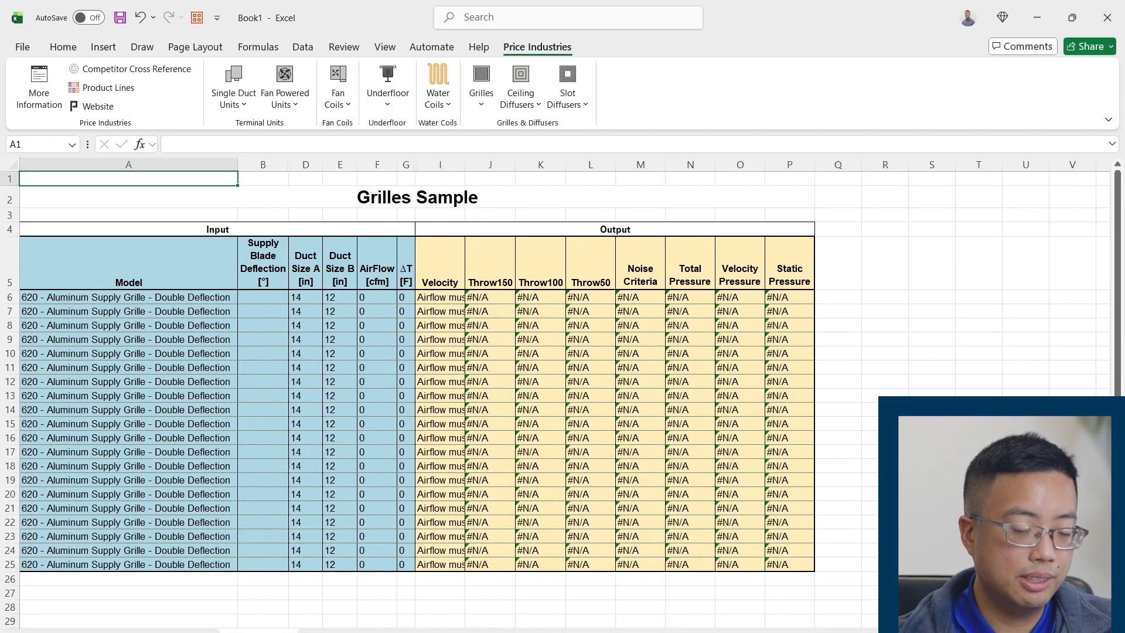
Examine the grilles reference sheet's Instructions and its Model, Deflection, DamperSr and Border code tables
left_click(172, 632)
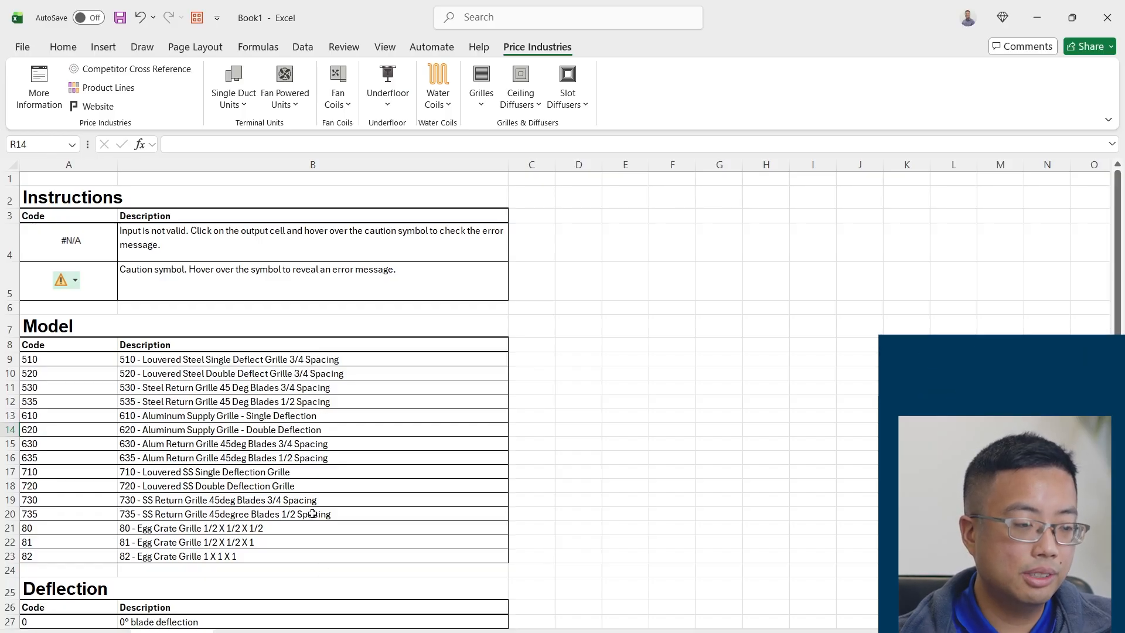
scroll(311, 510, "up", 3)
scroll(310, 509, "up", 1)
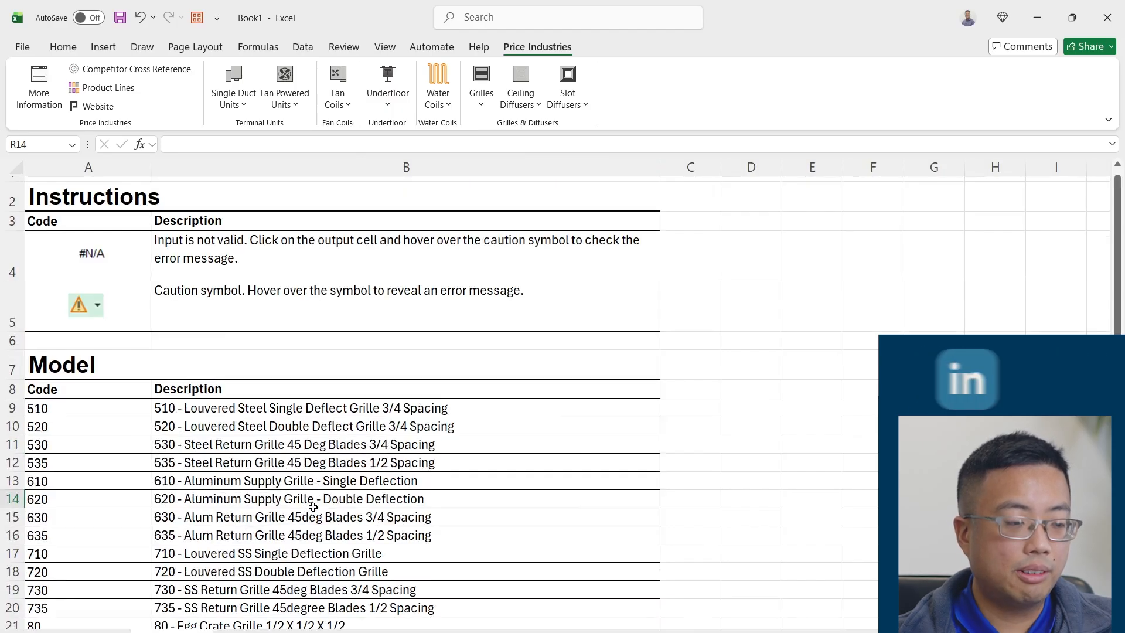
scroll(310, 616, "down", 3)
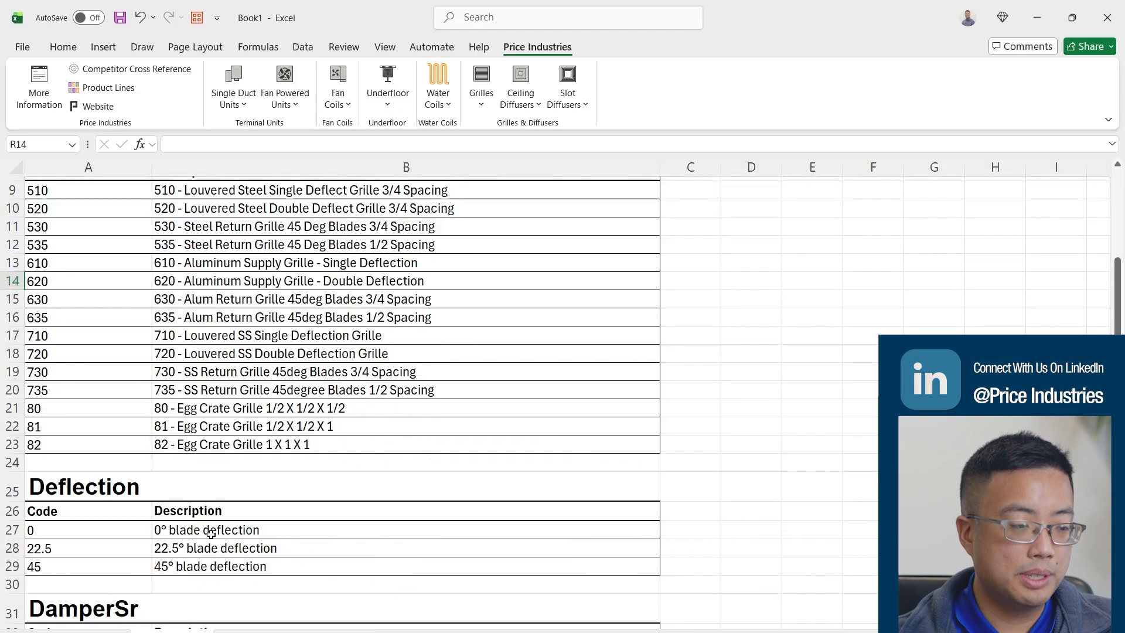
scroll(112, 473, "down", 4)
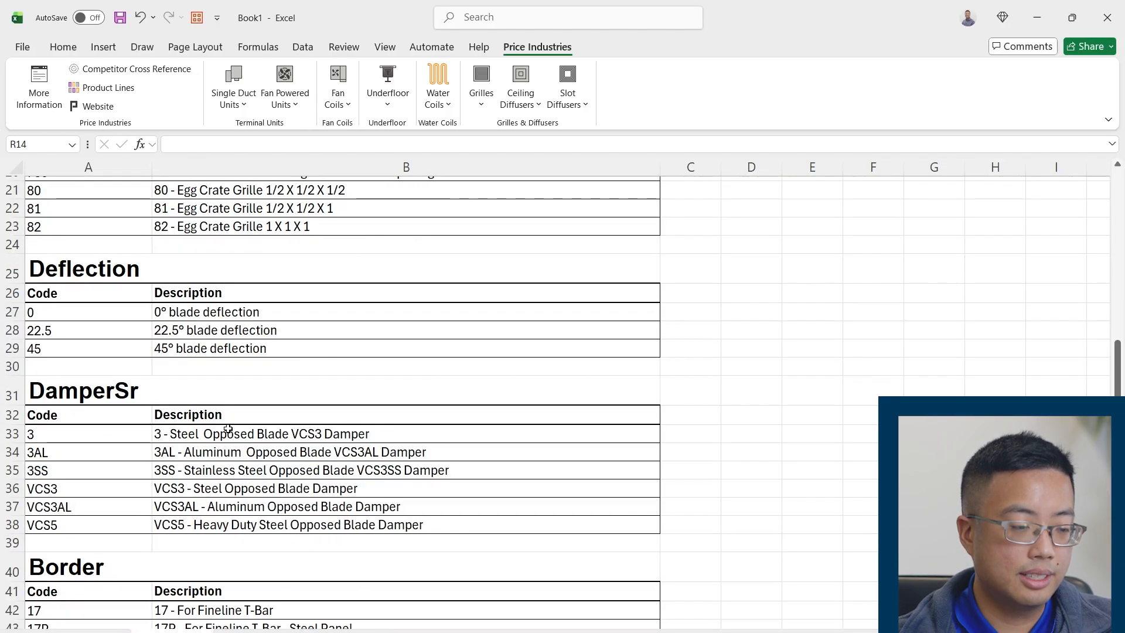
scroll(227, 428, "down", 3)
scroll(245, 497, "up", 4)
scroll(245, 497, "up", 5)
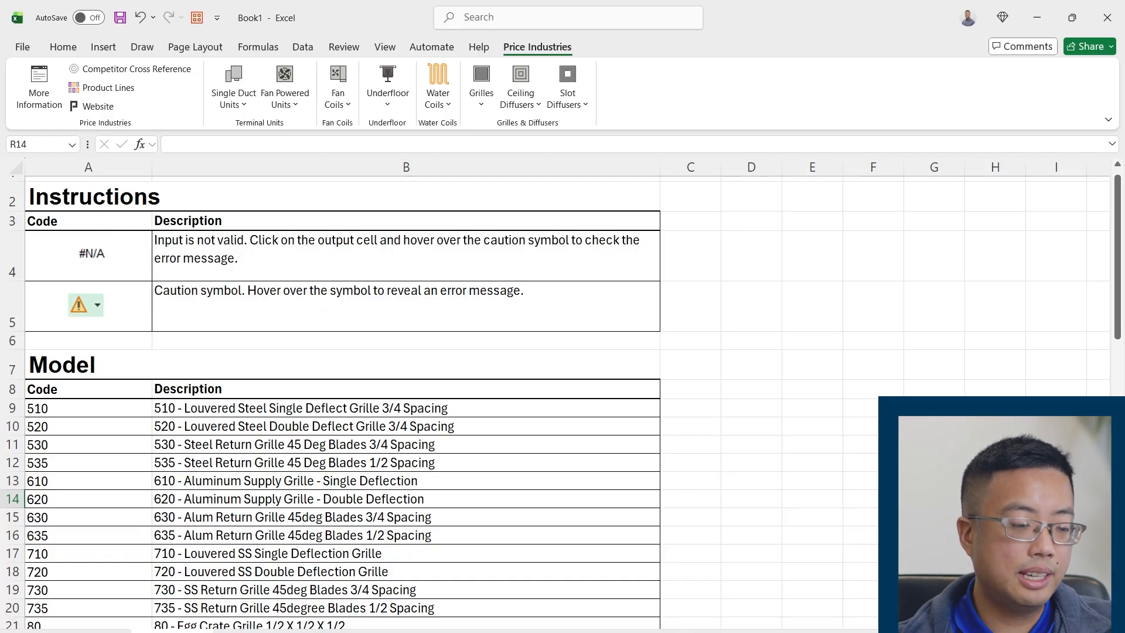
Return to the Grilles Sample sheet and review the table's Input and Output sections by highlighting each block
key("ctrl+Page_Down")
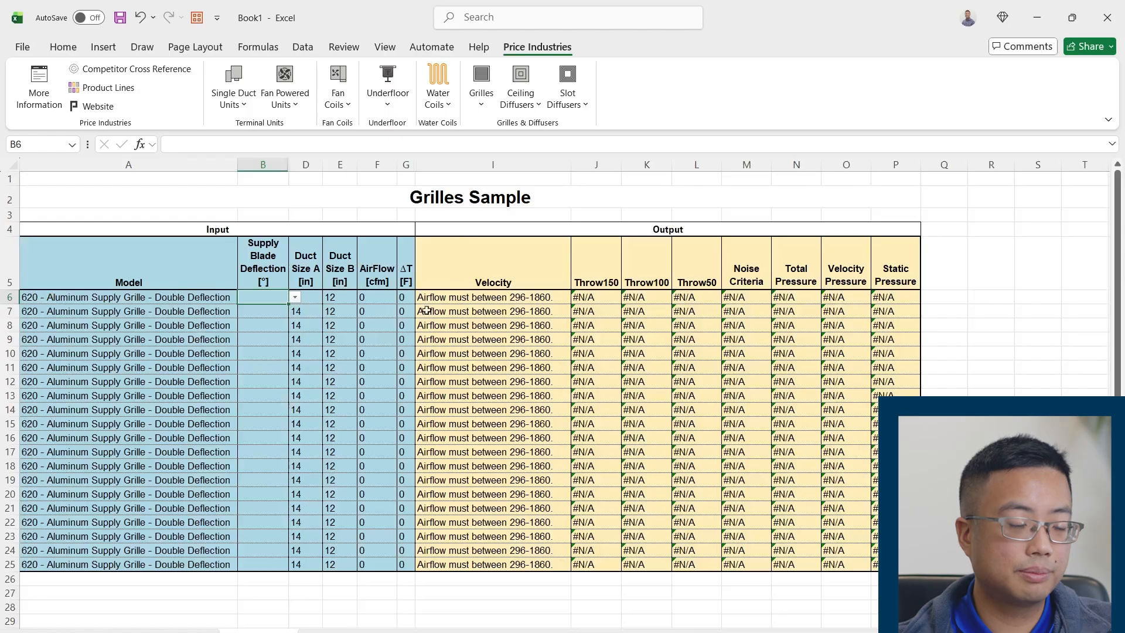
left_click_drag(72, 231, 281, 566)
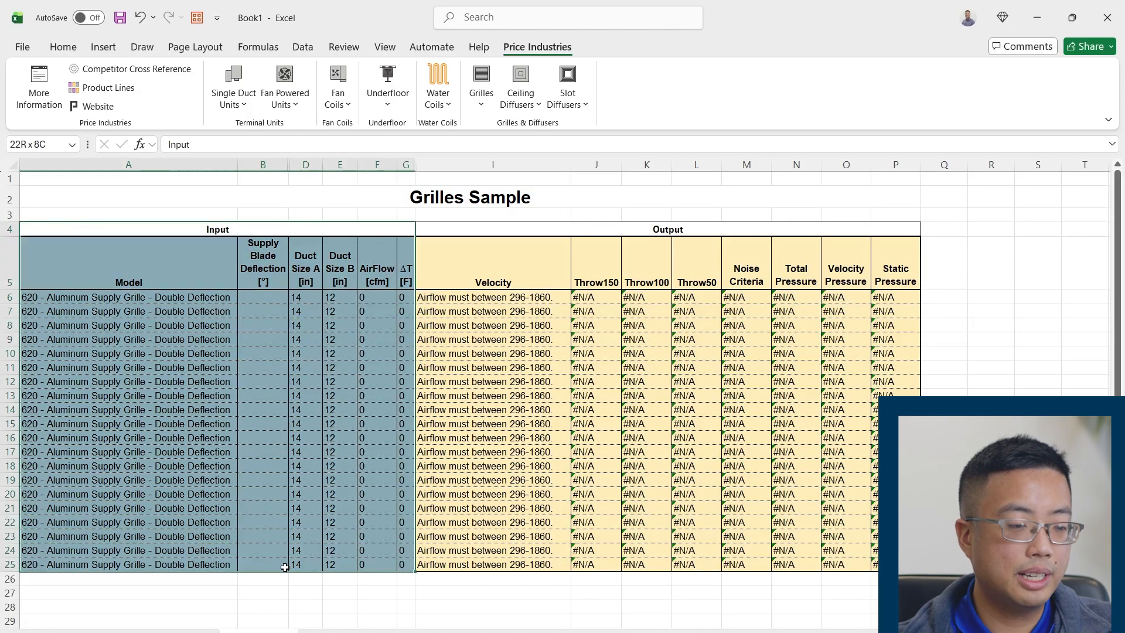
left_click(235, 381)
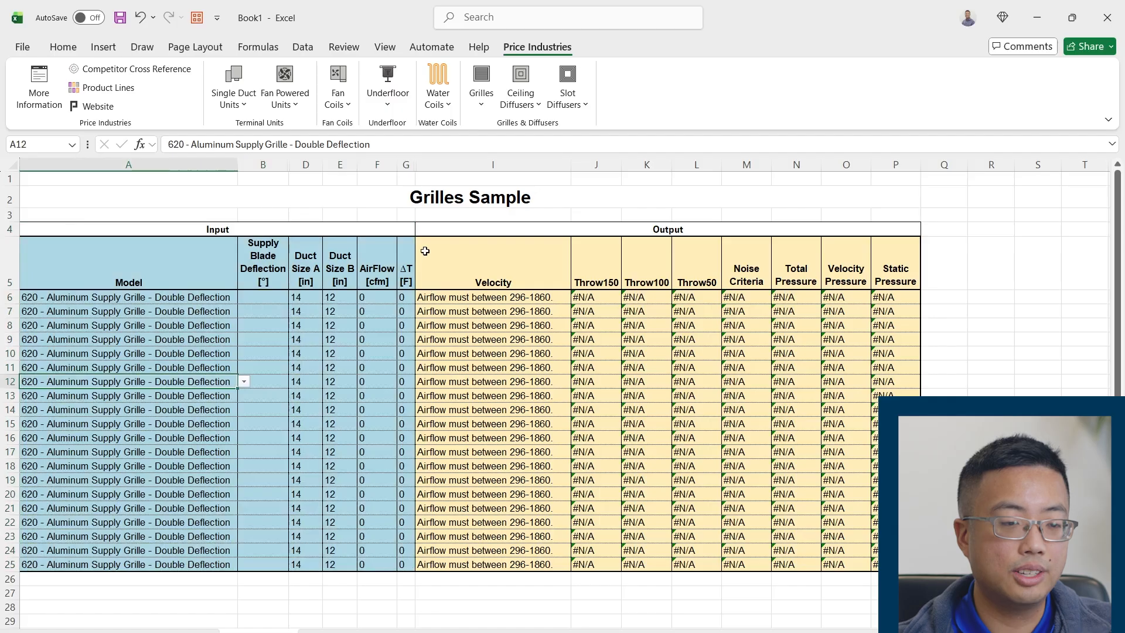
left_click_drag(439, 229, 653, 556)
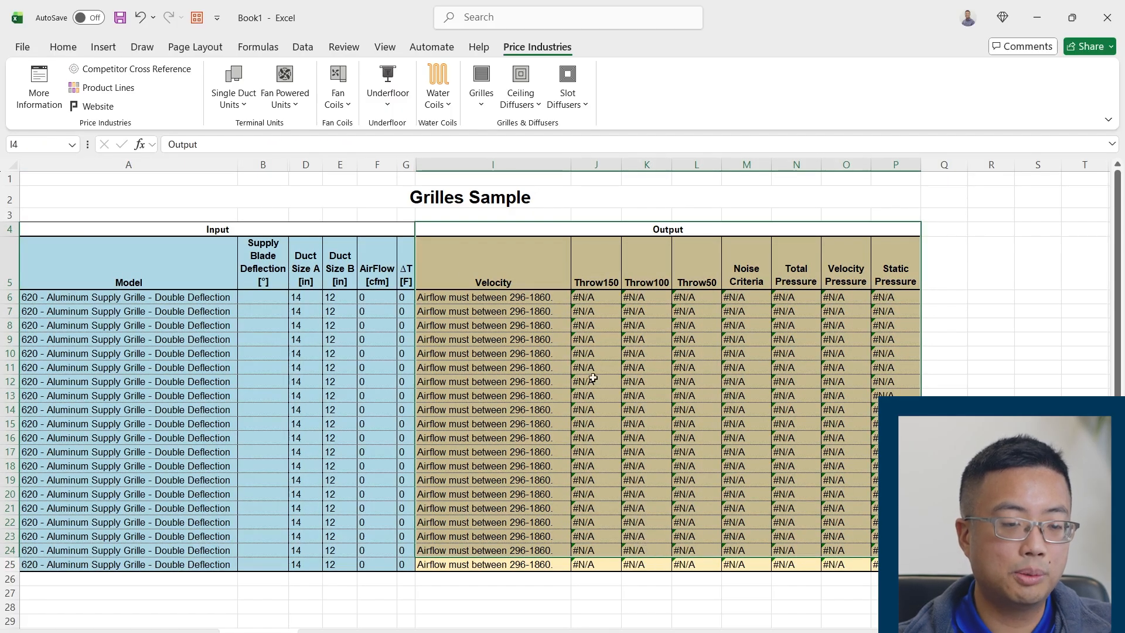
left_click(557, 287)
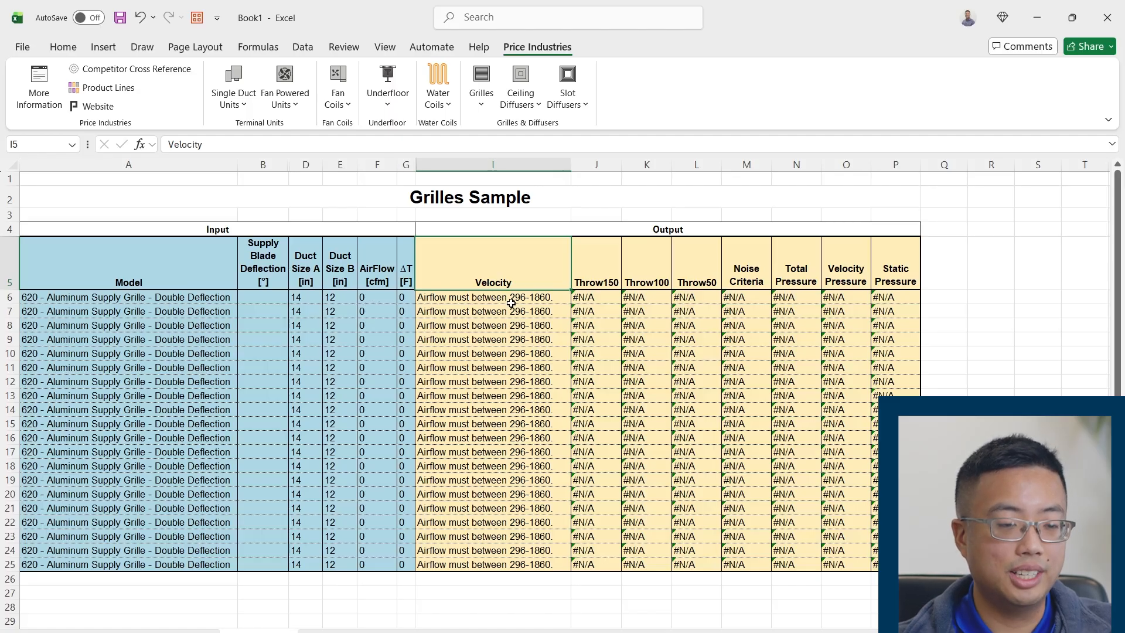
Set row 6's model to 510 - Louvered Steel Single Deflect Grille 3/4 Spacing and its Supply Blade Deflection to 22.5
left_click(202, 302)
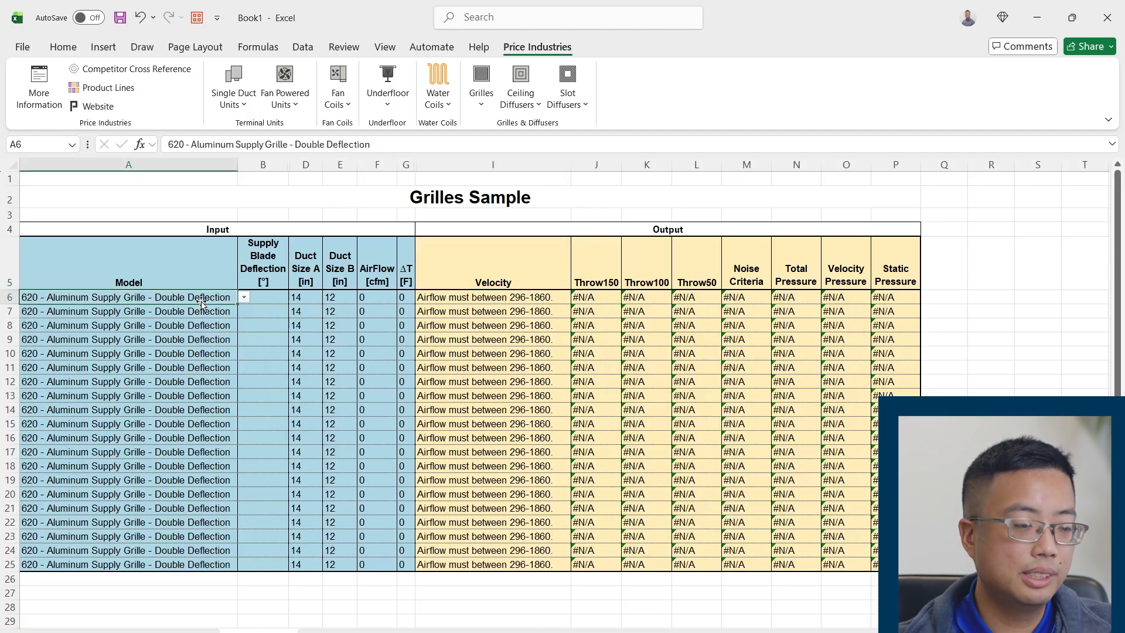
left_click(244, 297)
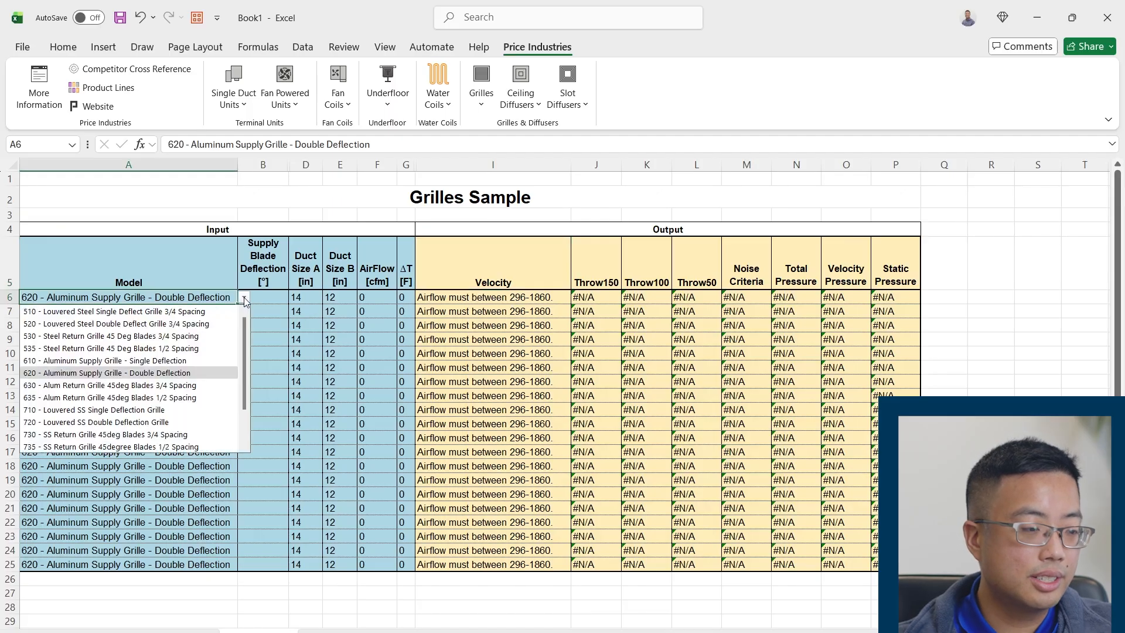
left_click(208, 312)
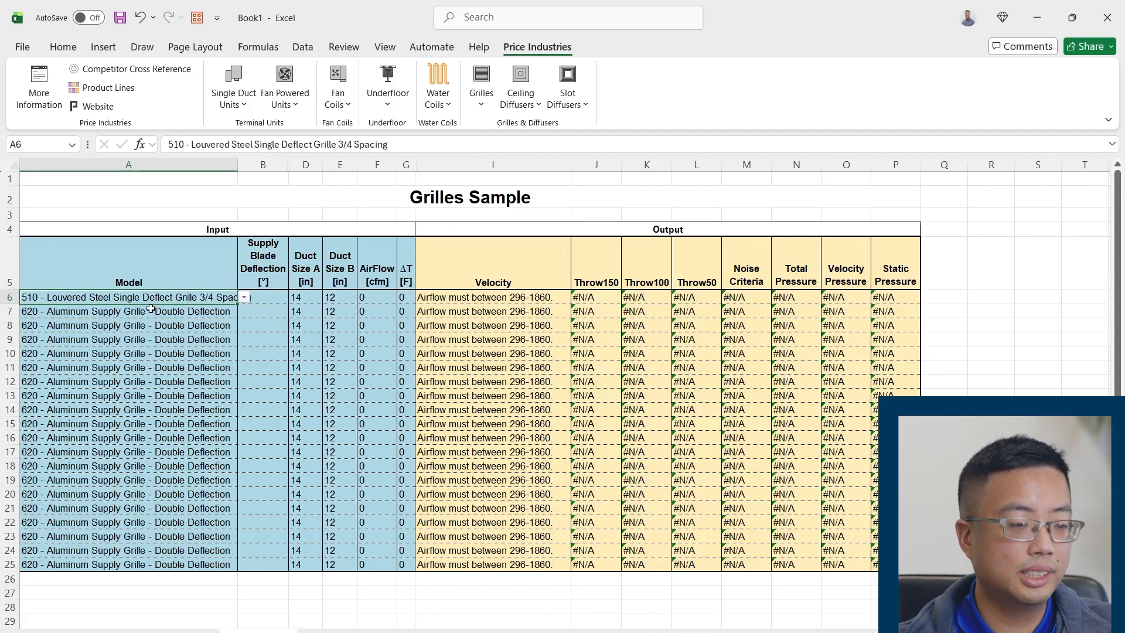
left_click(284, 299)
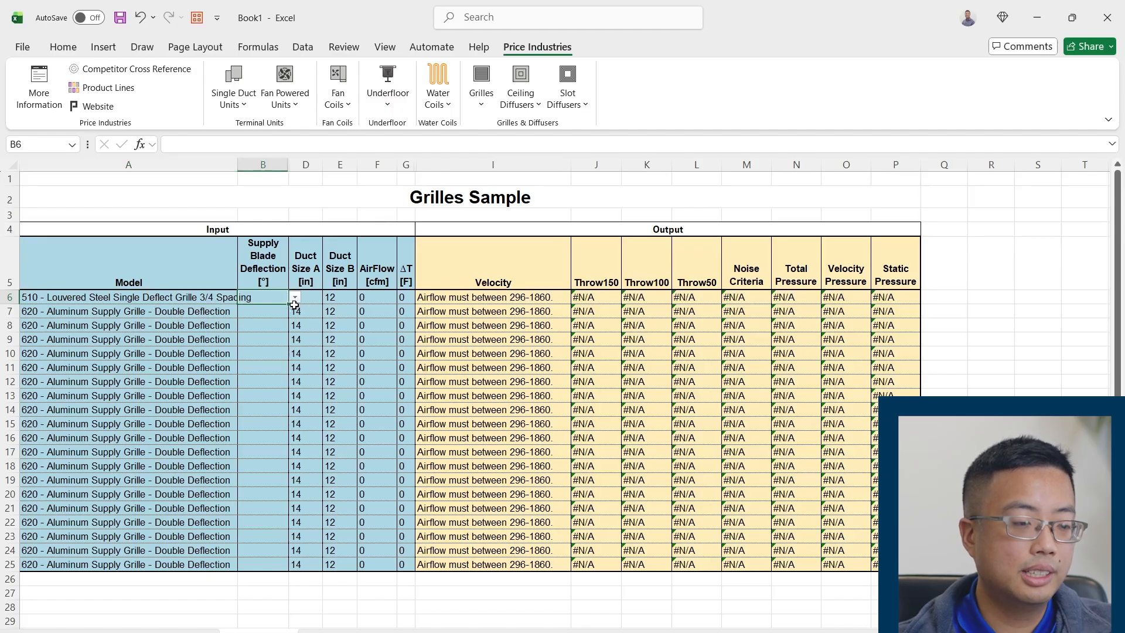
left_click(295, 299)
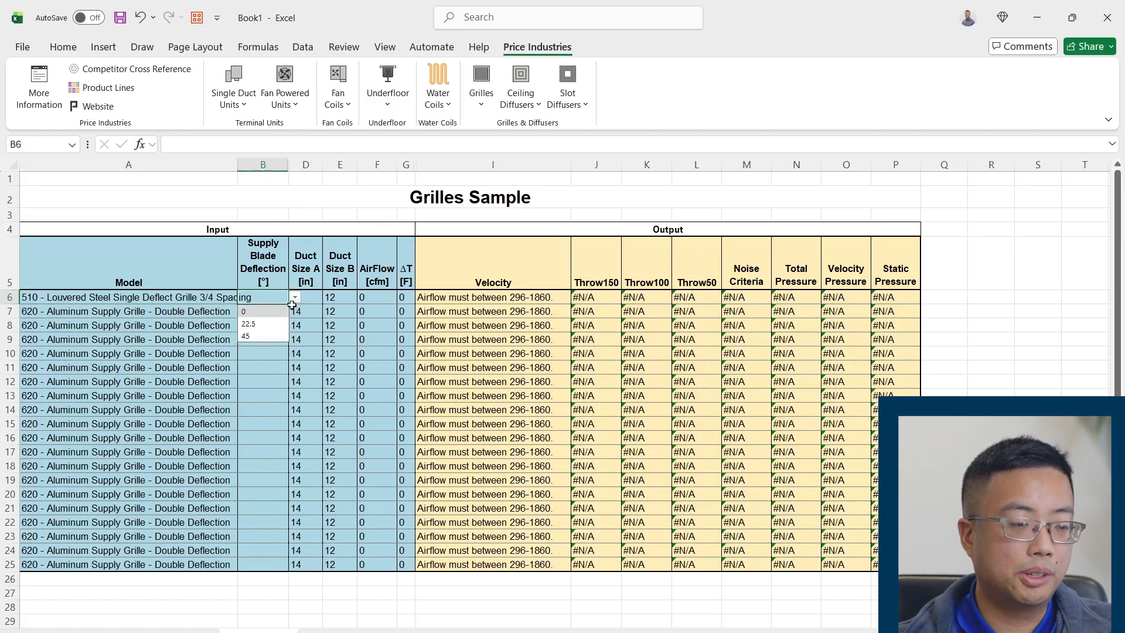
left_click(265, 325)
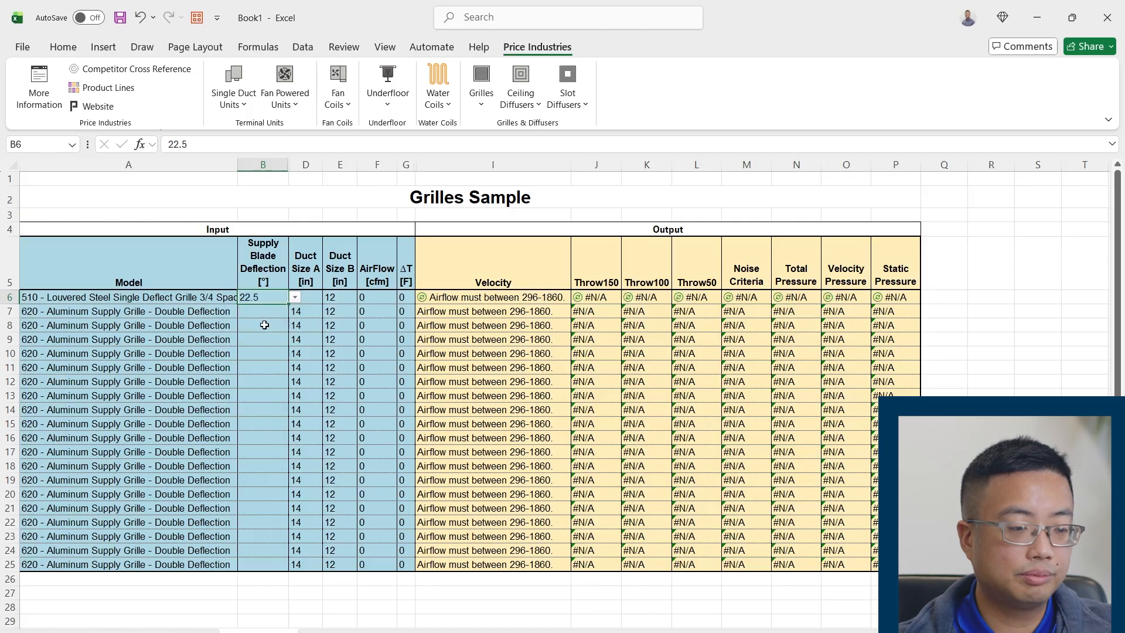
Set Duct Size B in row 6 to 14 inches
left_click(315, 283)
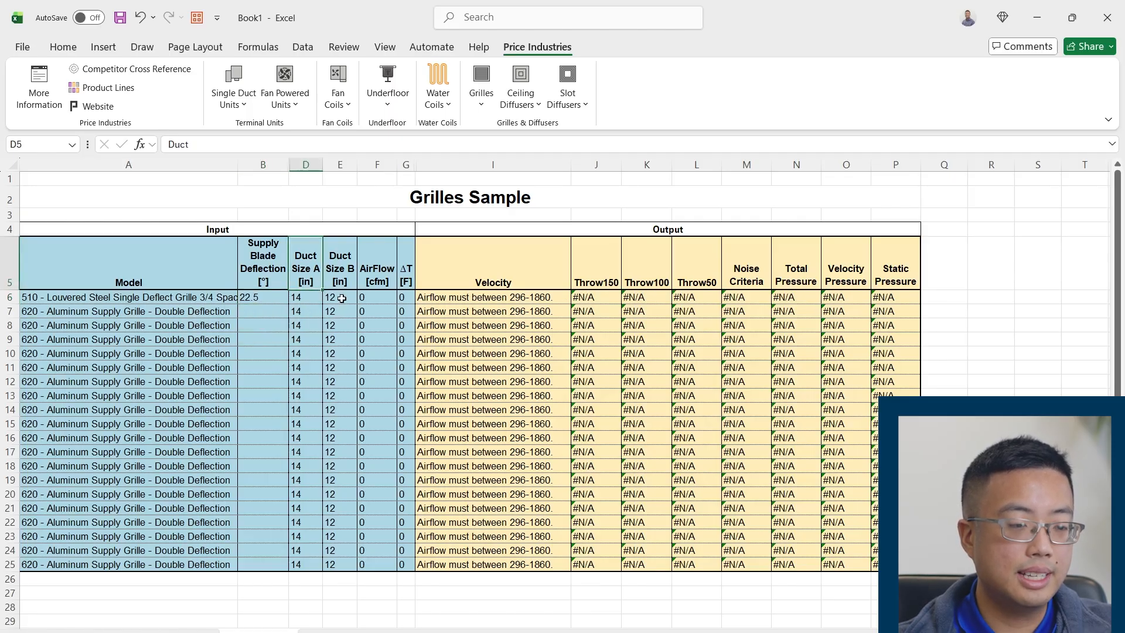
left_click(311, 300)
left_click(355, 299)
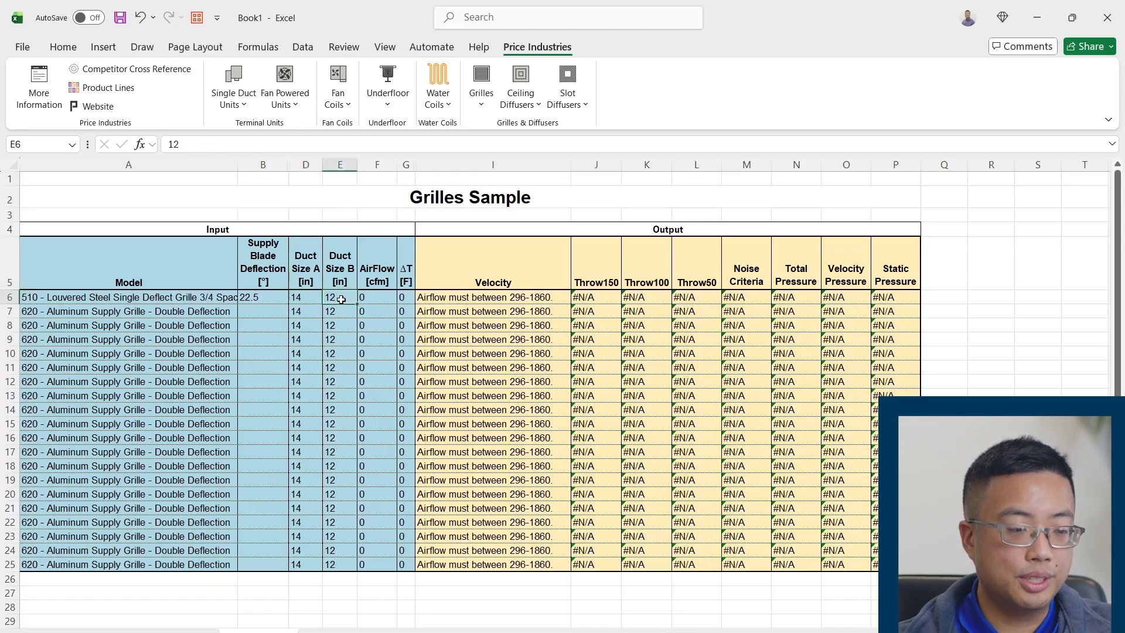
type("14")
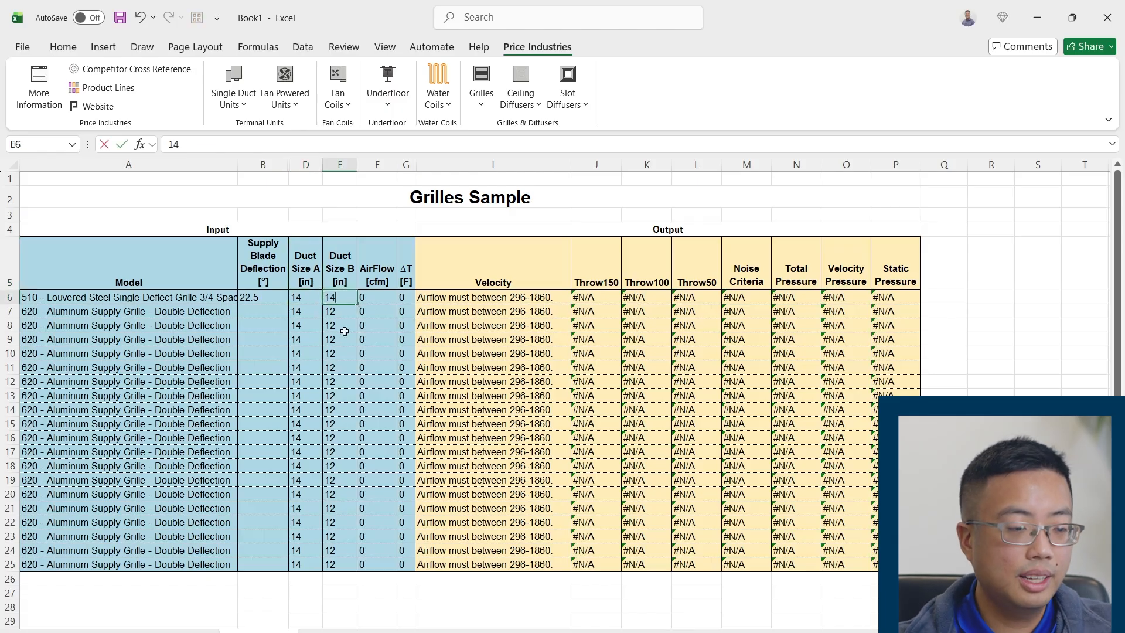
left_click(319, 325)
Try to set Duct Size A in row 6 to 1000 inches, and discard the entry
left_click(311, 298)
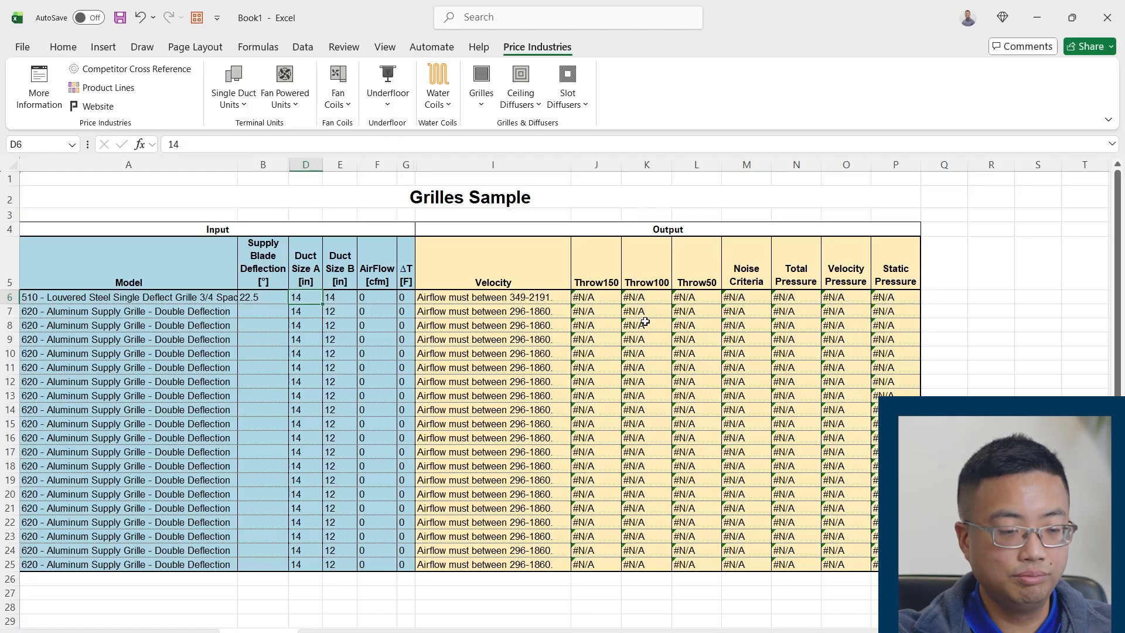
type("1000")
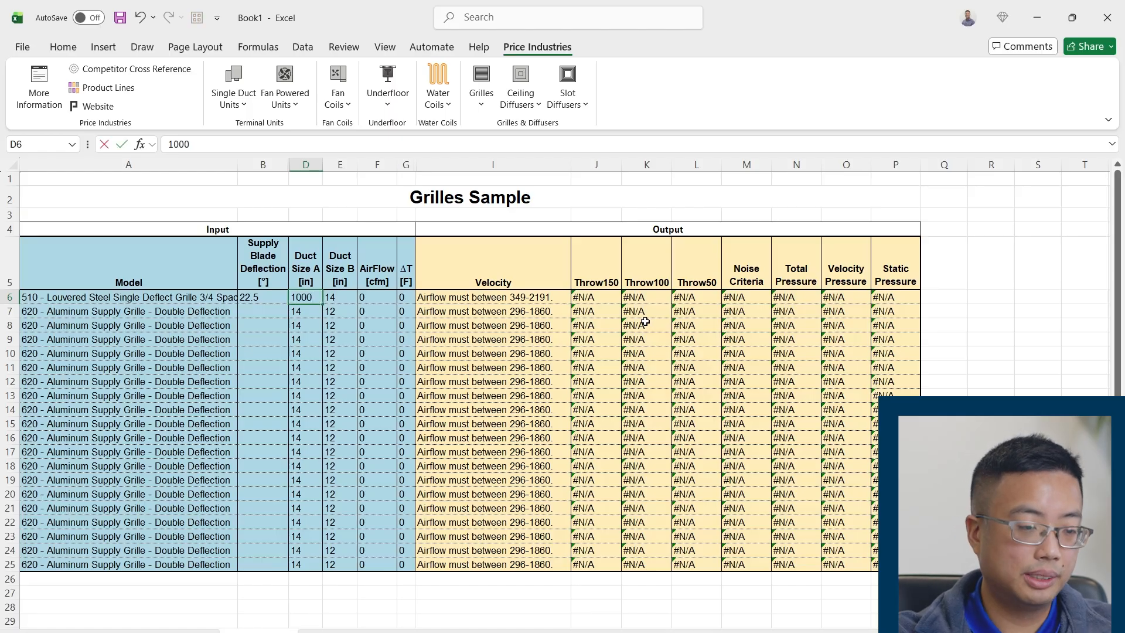
key("Return")
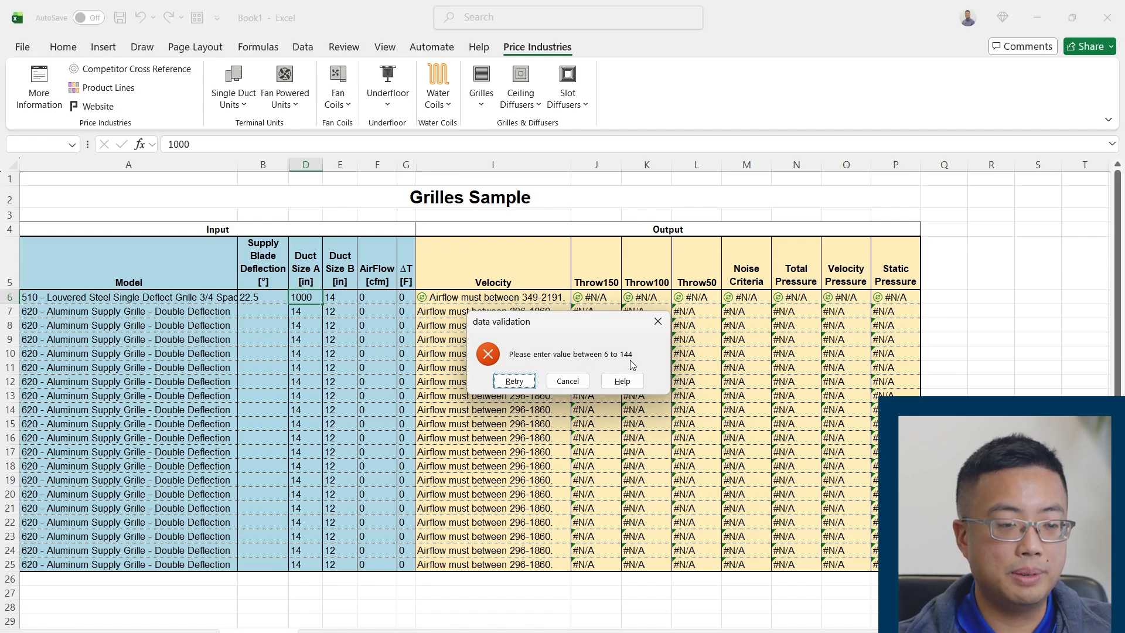
left_click(657, 321)
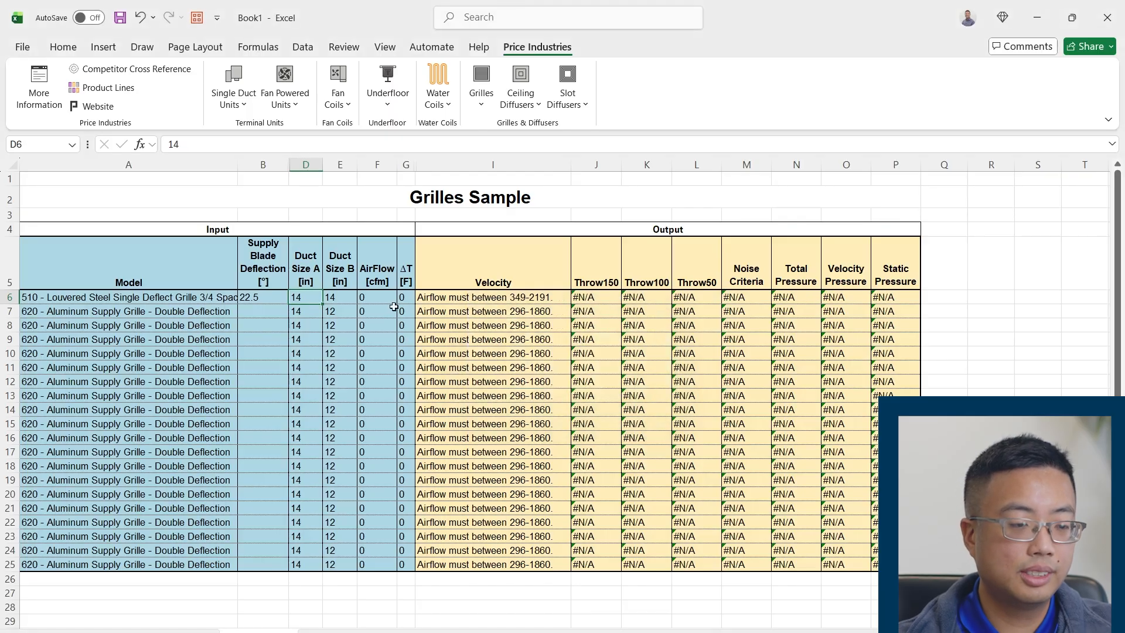
Examine row 6's duct sizes and airflow alongside its Velocity output to check the required airflow range
left_click_drag(323, 304, 341, 307)
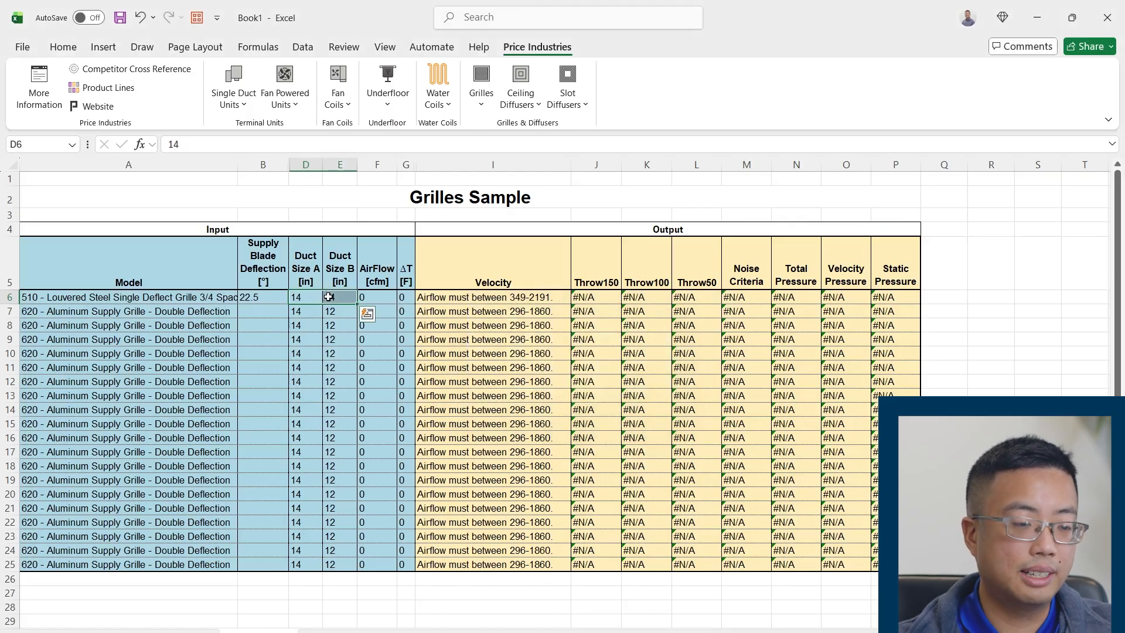
left_click(376, 300)
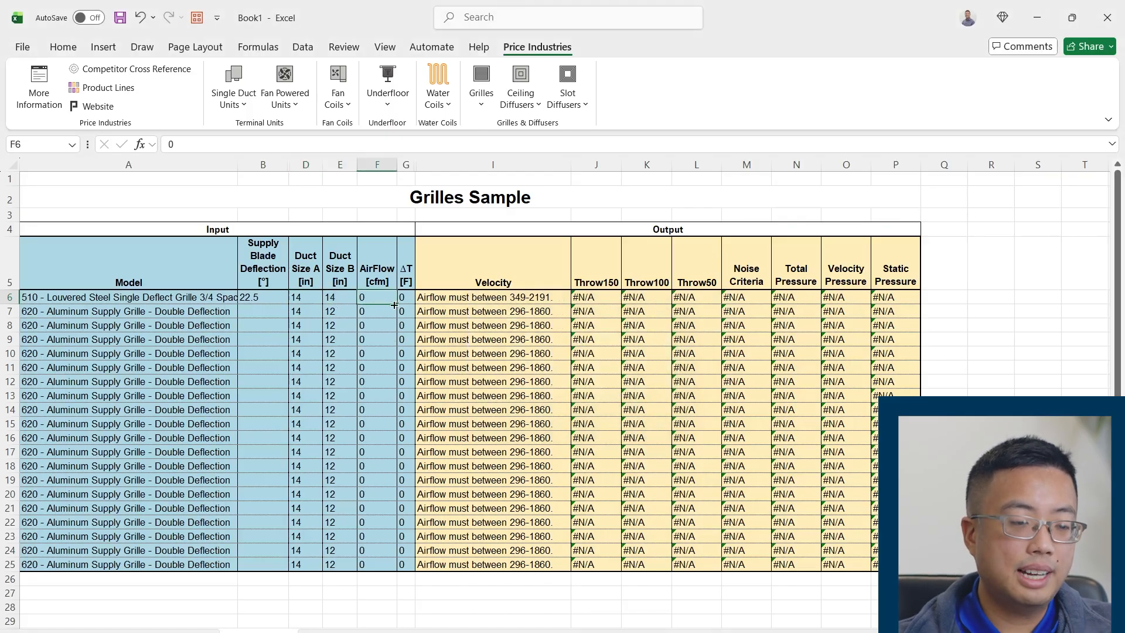
left_click(442, 302)
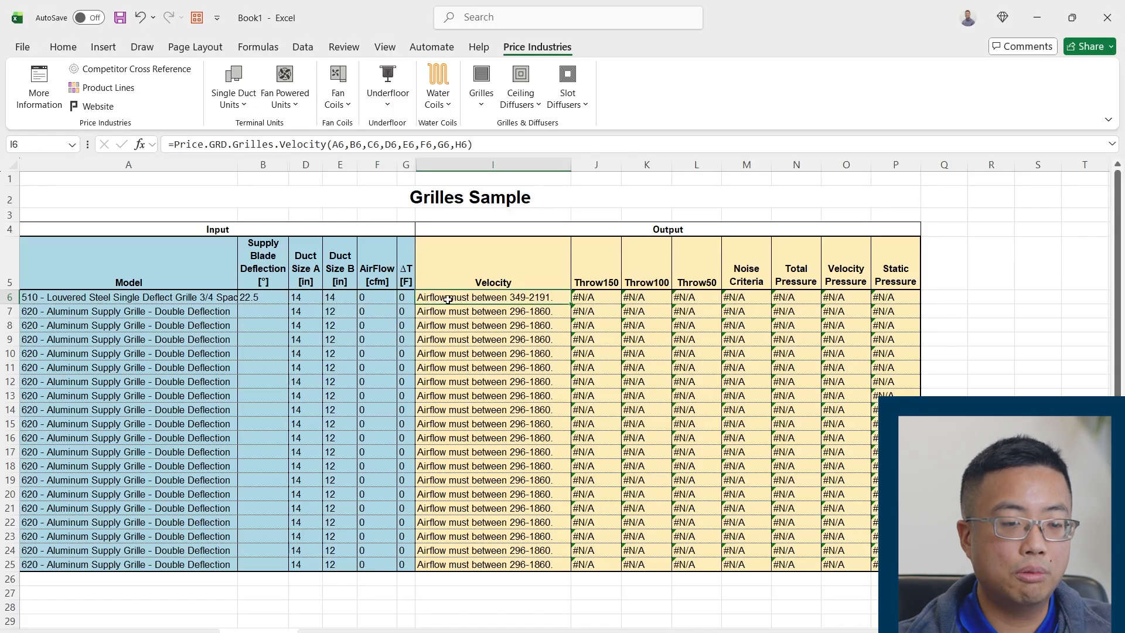
left_click_drag(338, 300, 306, 301)
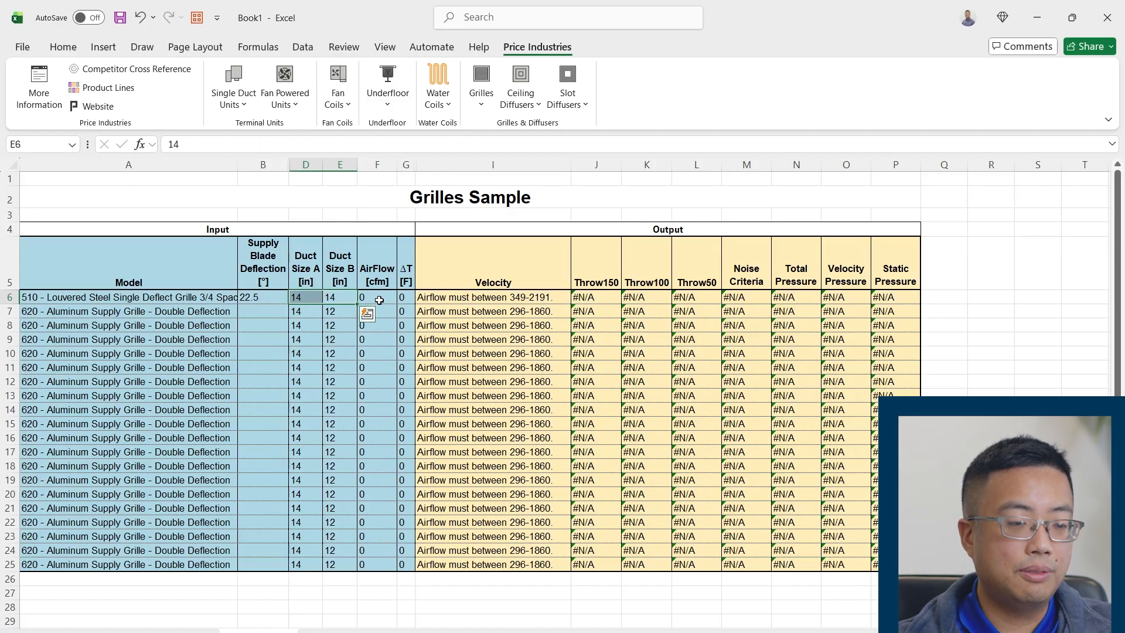
left_click(379, 300)
left_click(497, 302)
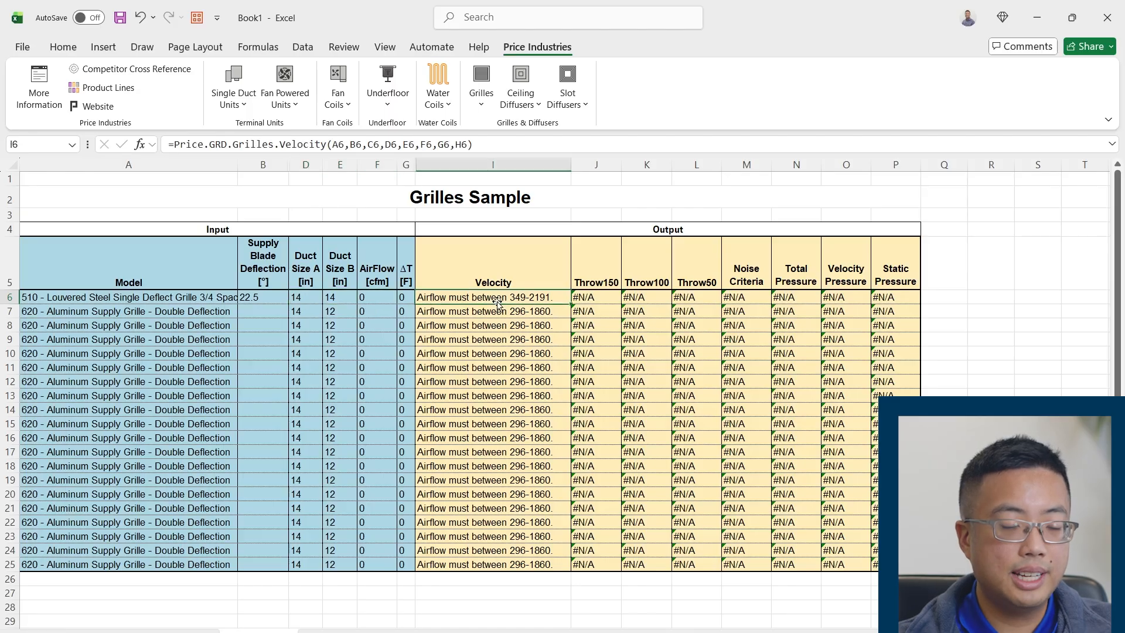
left_click(503, 281)
left_click_drag(503, 280, 506, 300)
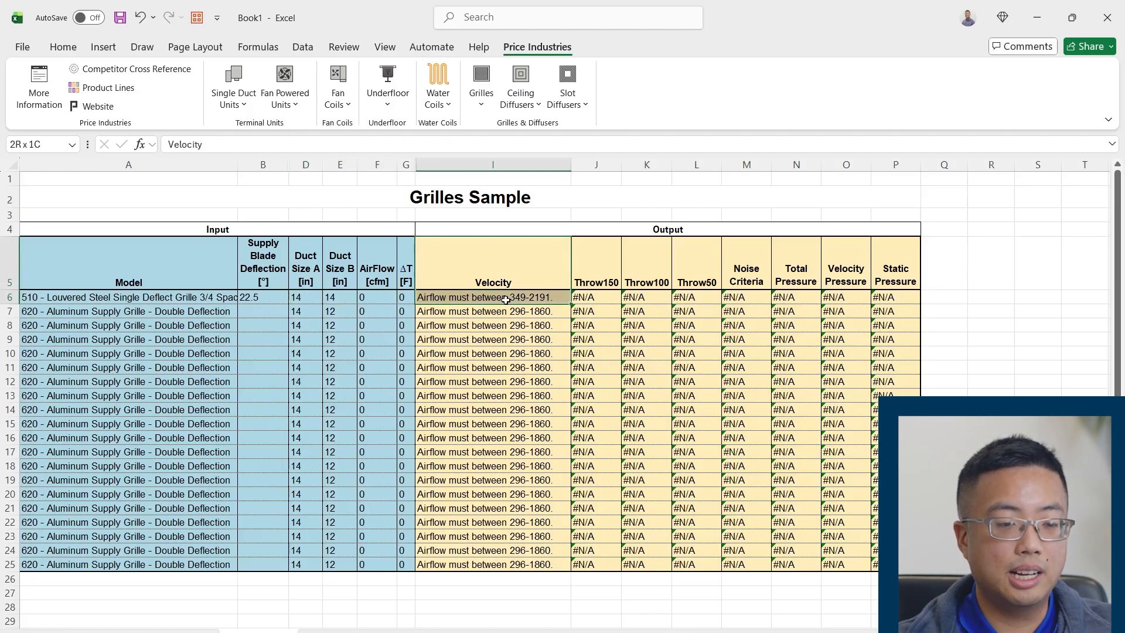
Set row 6's AirFlow to 500 cfm and ΔT to 10 °F, and review its inputs against the calculated outputs
left_click(374, 298)
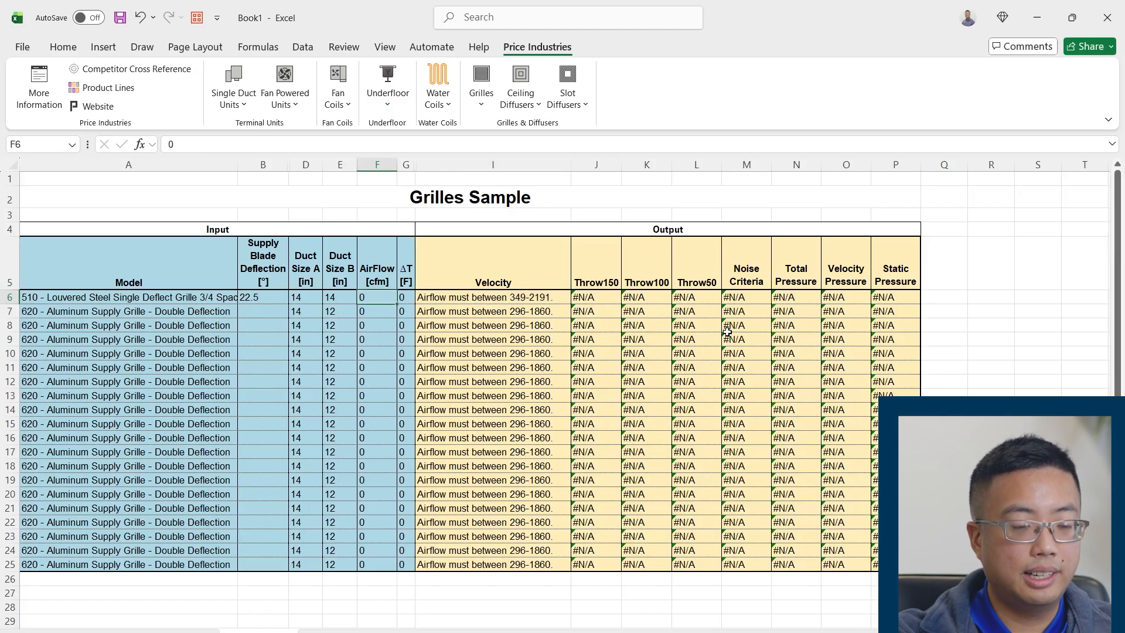
type("500")
key("Return")
left_click(405, 299)
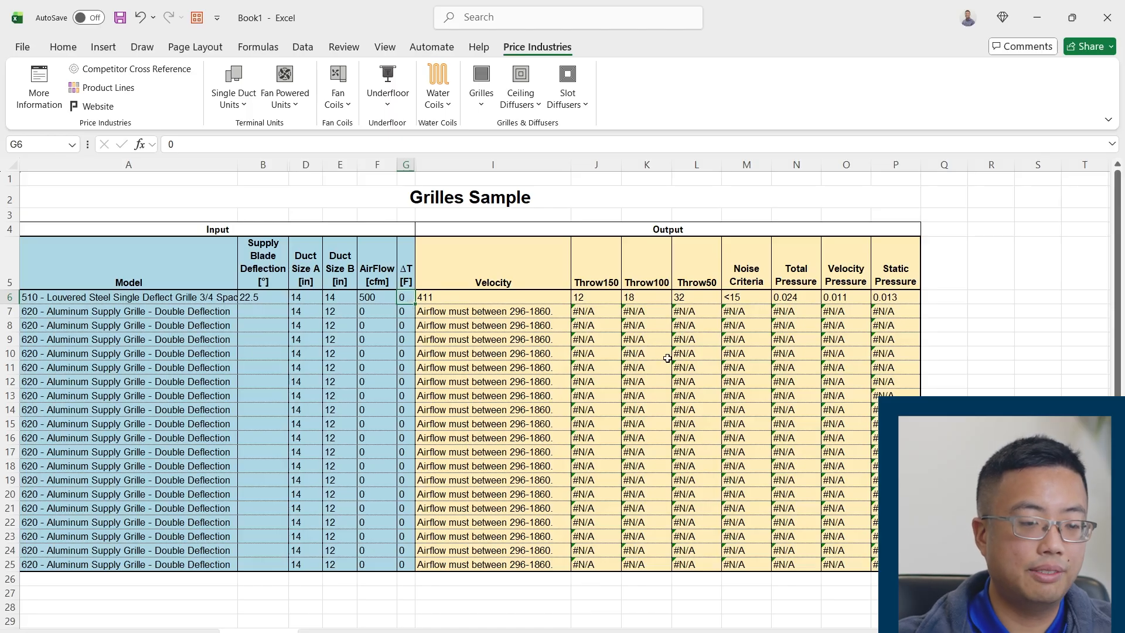
type("10")
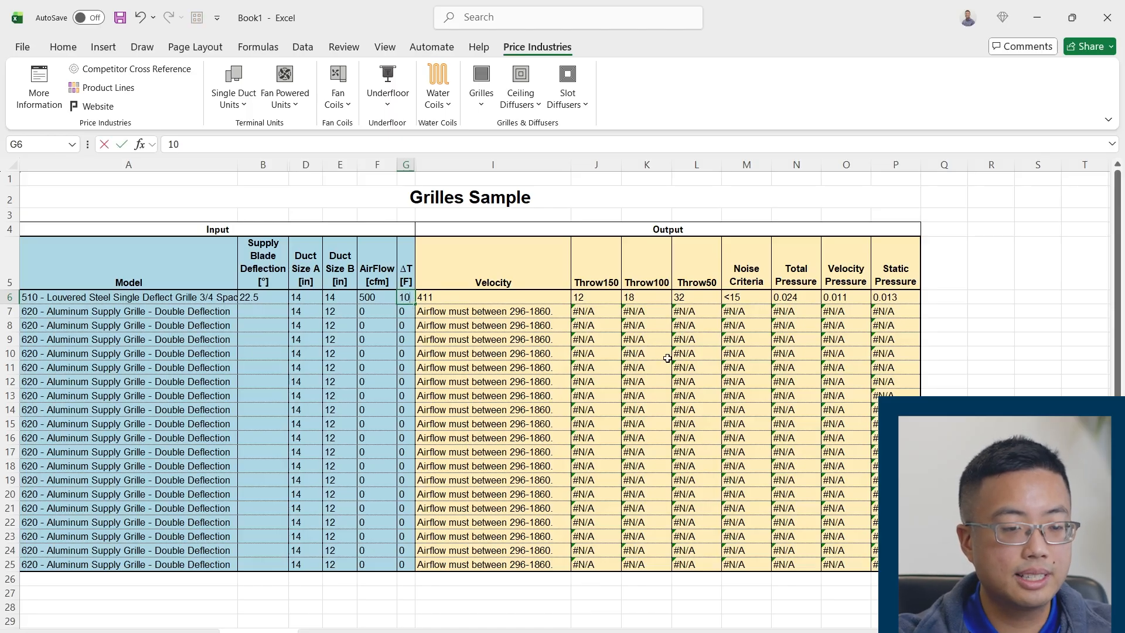
key("Return")
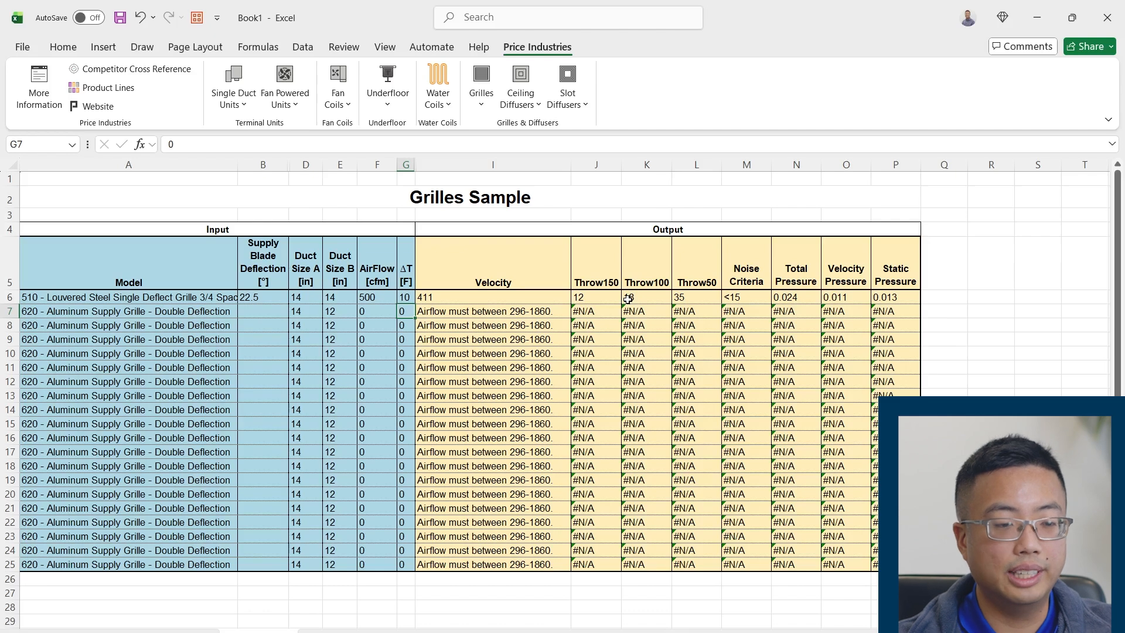
left_click_drag(198, 298, 405, 297)
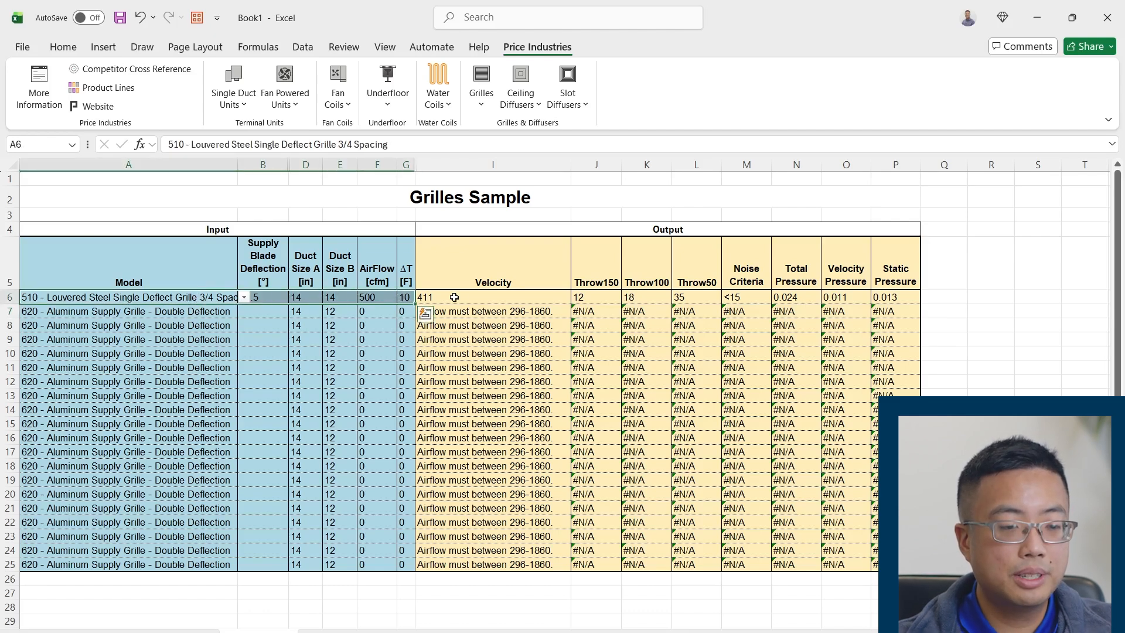
left_click(516, 297)
left_click_drag(563, 297, 894, 299)
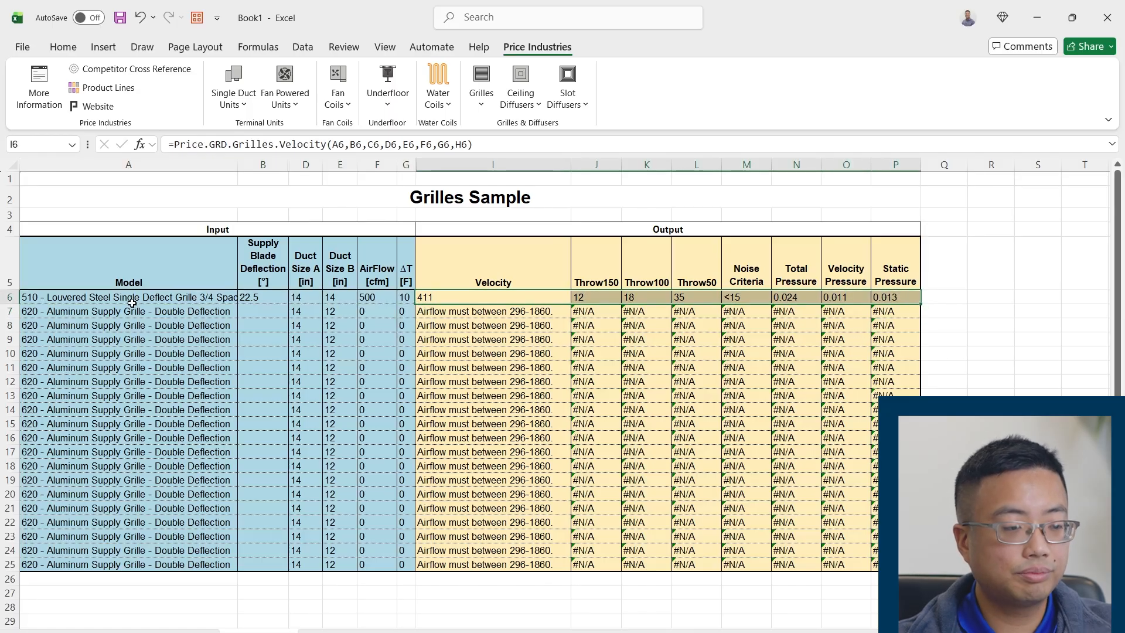
Set row 7's model to 630 - Alum Return Grille 45deg Blades 3/4 Spacing and its Supply Blade Deflection to 45
left_click(150, 314)
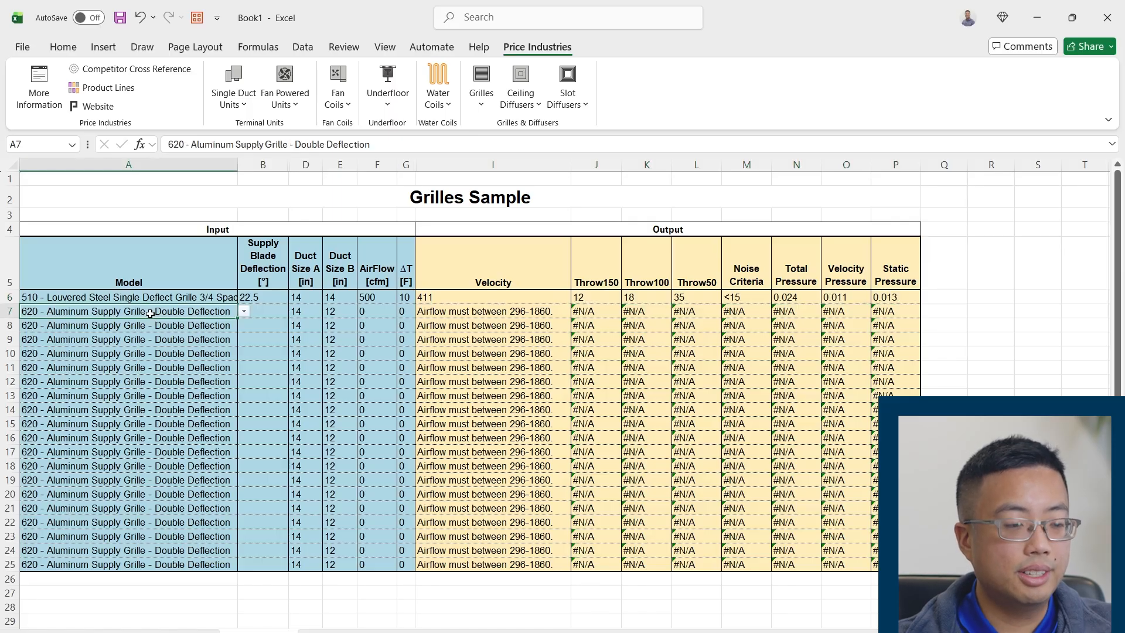
left_click(244, 311)
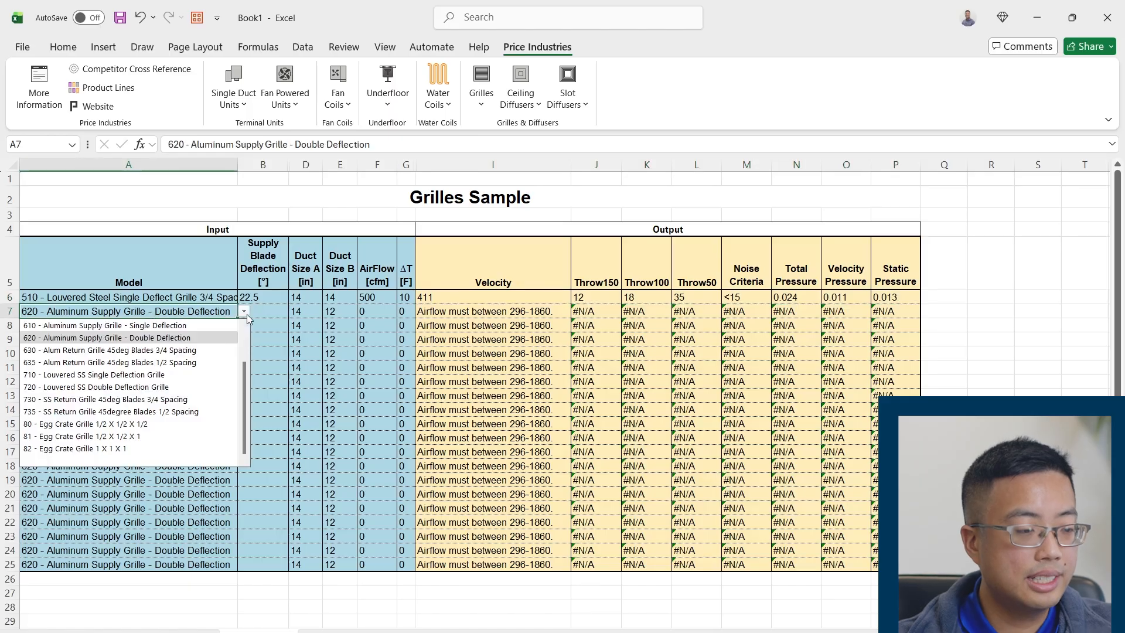
left_click(98, 350)
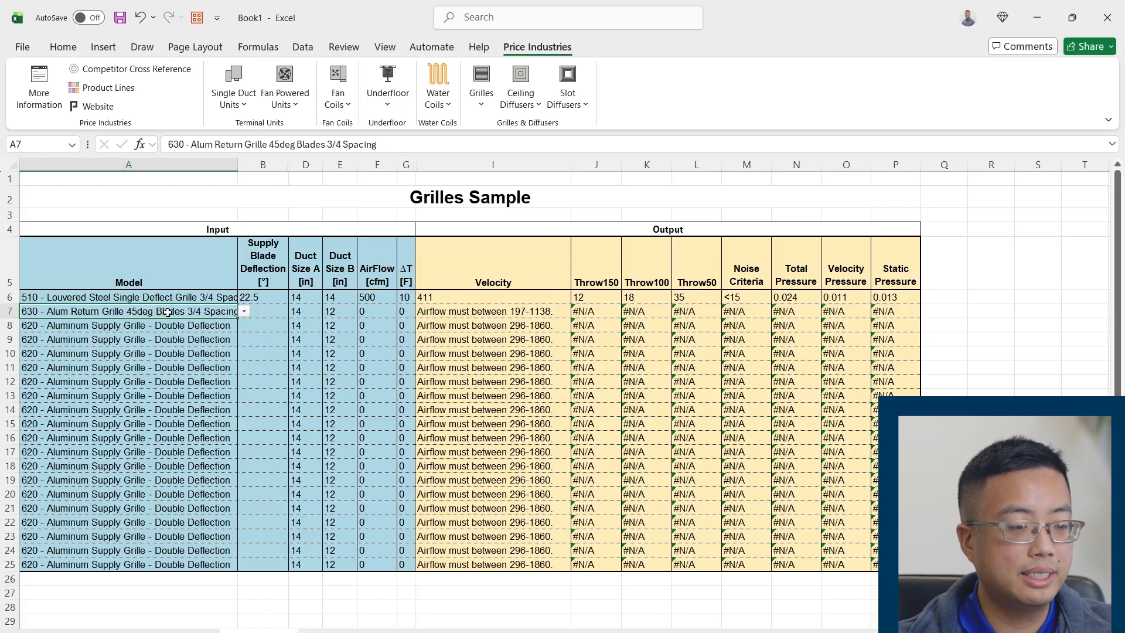
left_click(273, 314)
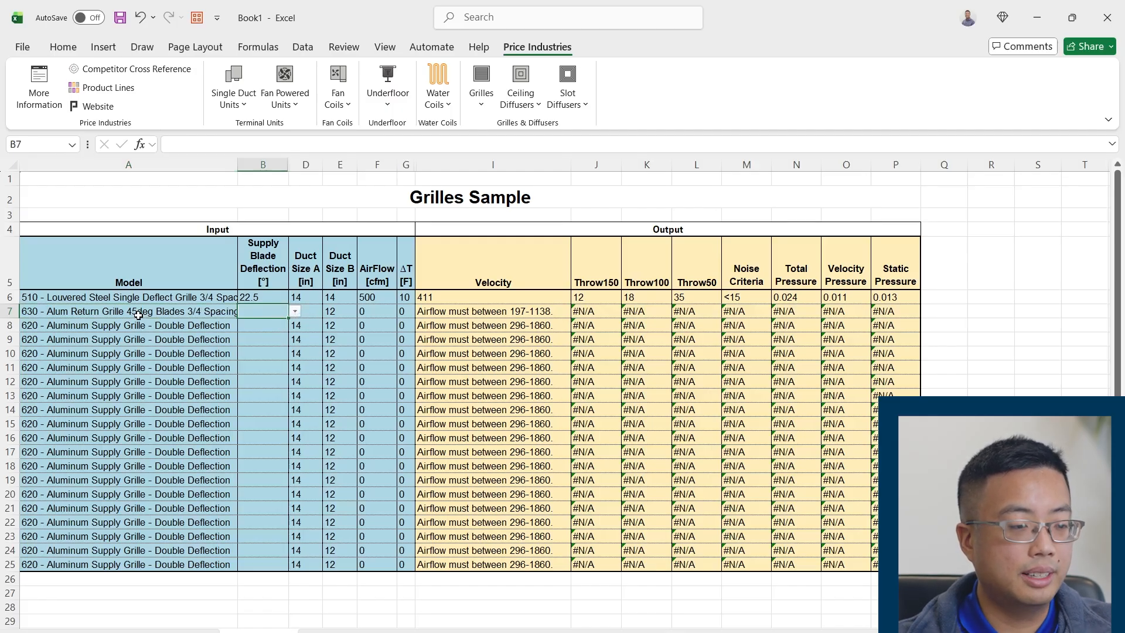
left_click(296, 313)
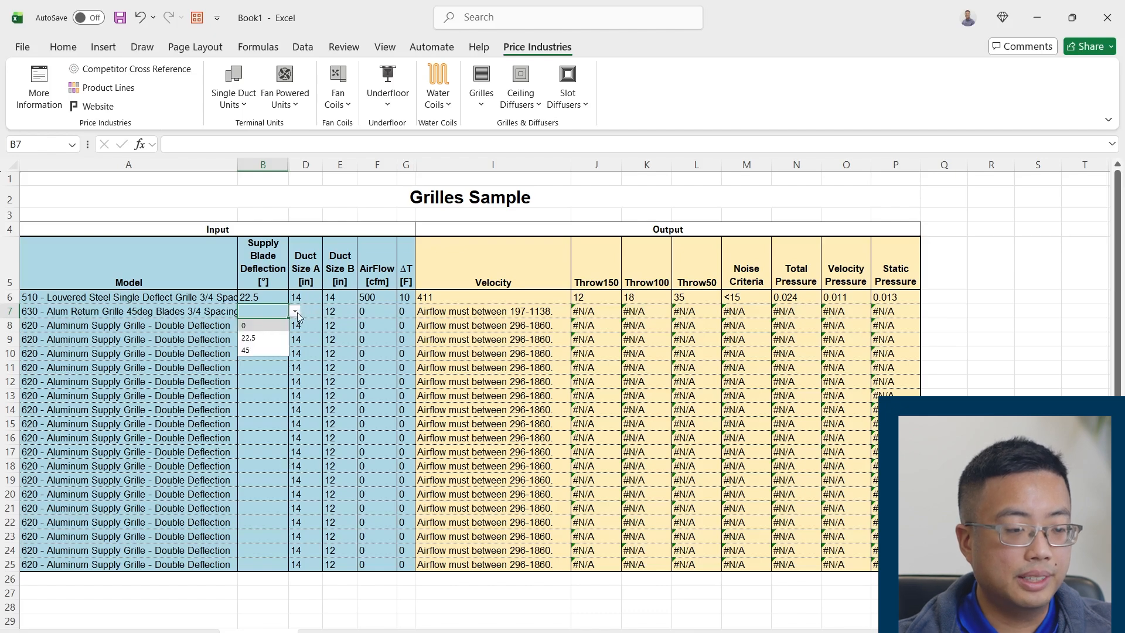
left_click(269, 350)
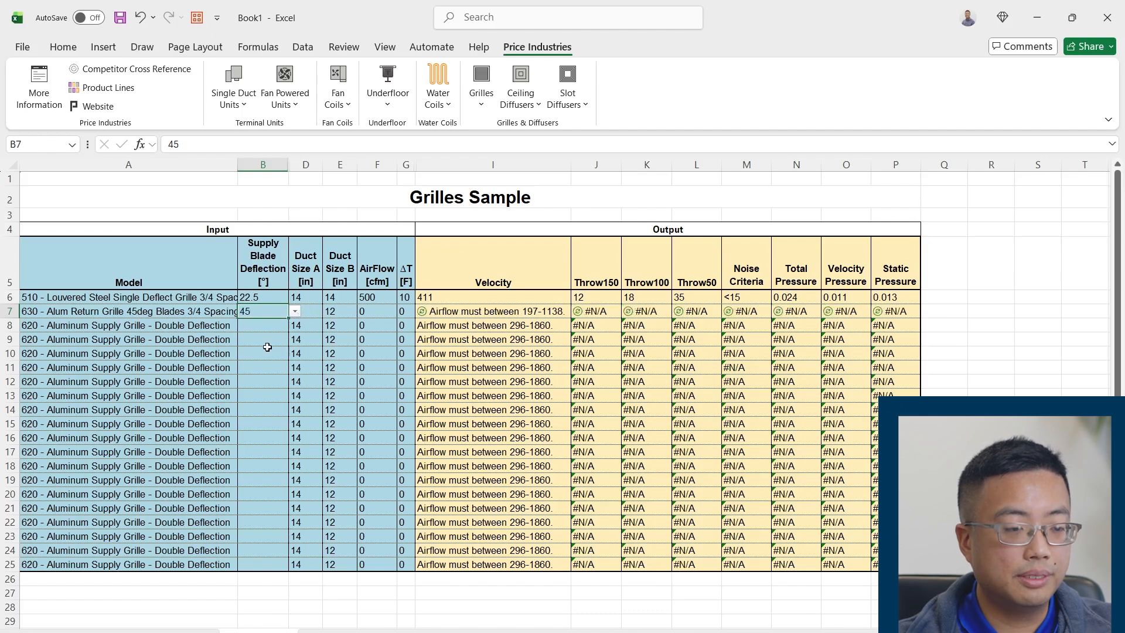
Set row 7's Duct Size A to 12 inches and its AirFlow to 400 cfm, within the range given under Velocity
left_click(318, 311)
type("12")
key("Tab")
key("Tab")
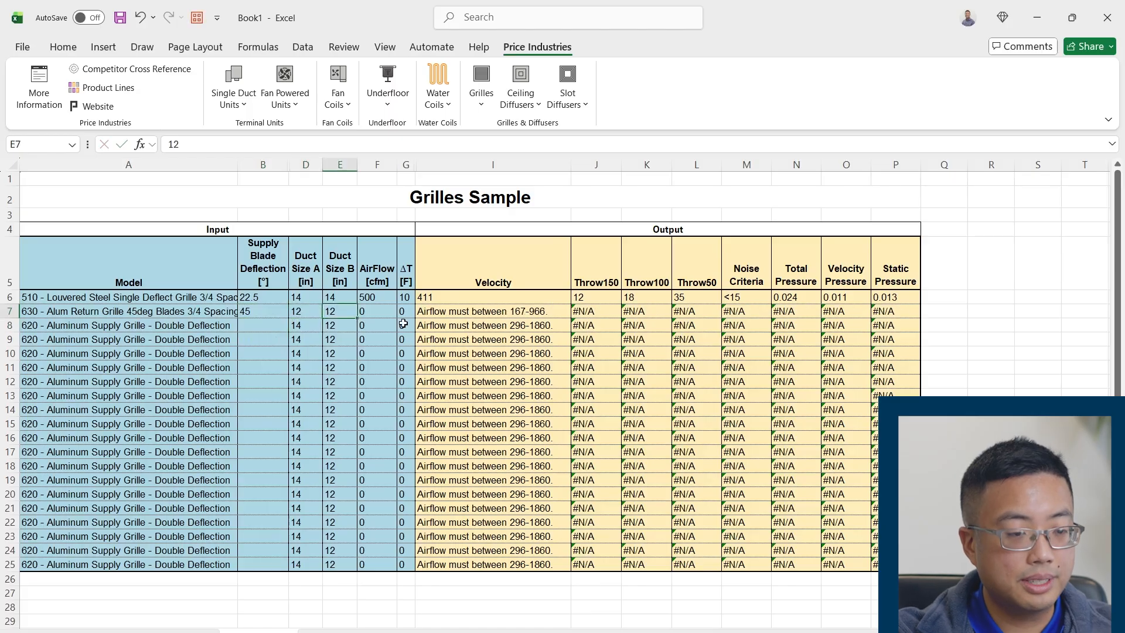
left_click(467, 322)
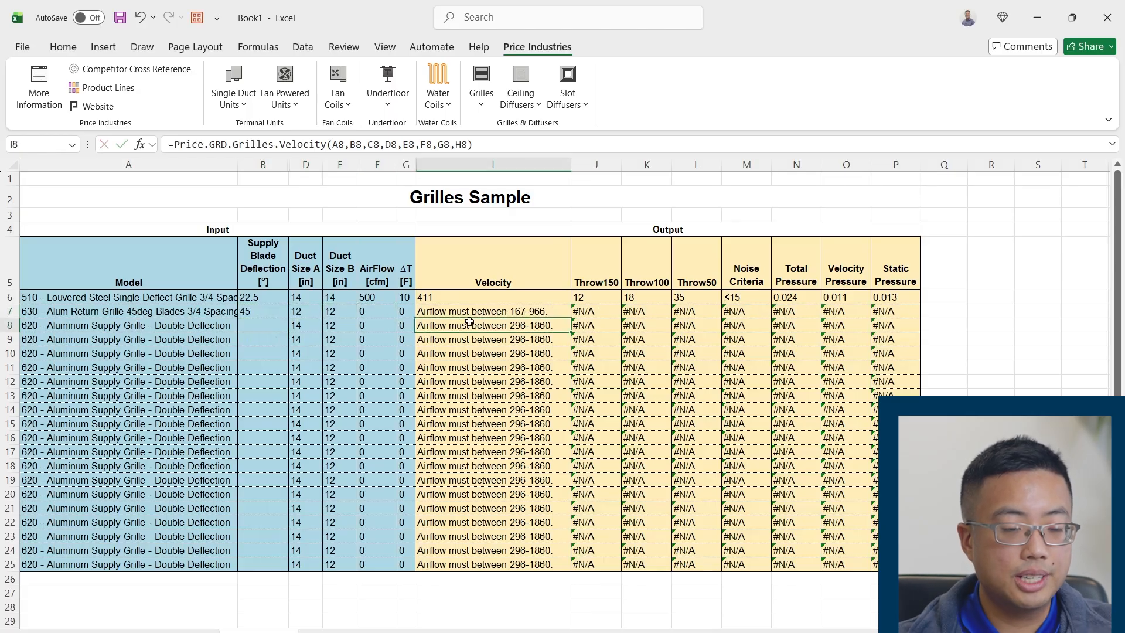
left_click(494, 313)
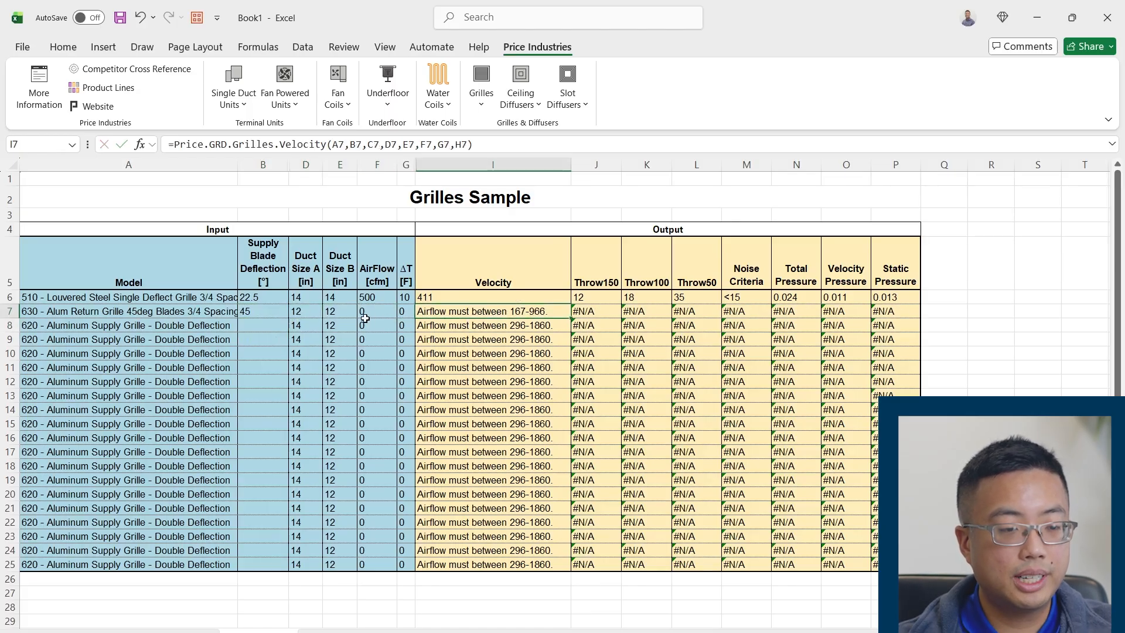
key("Left")
key("Left")
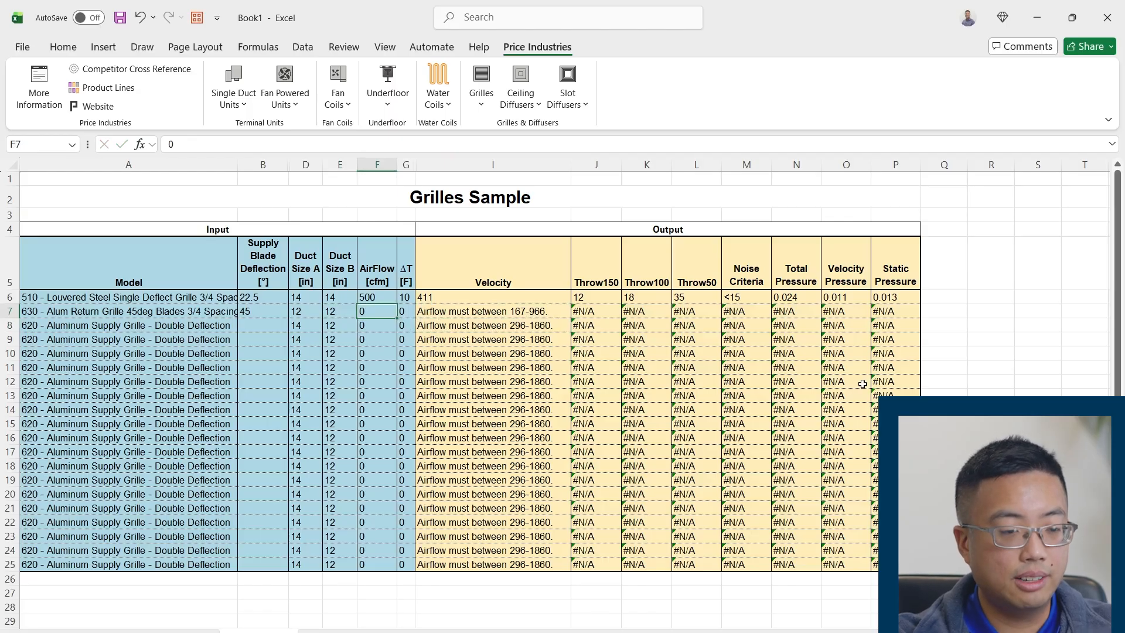
type("400")
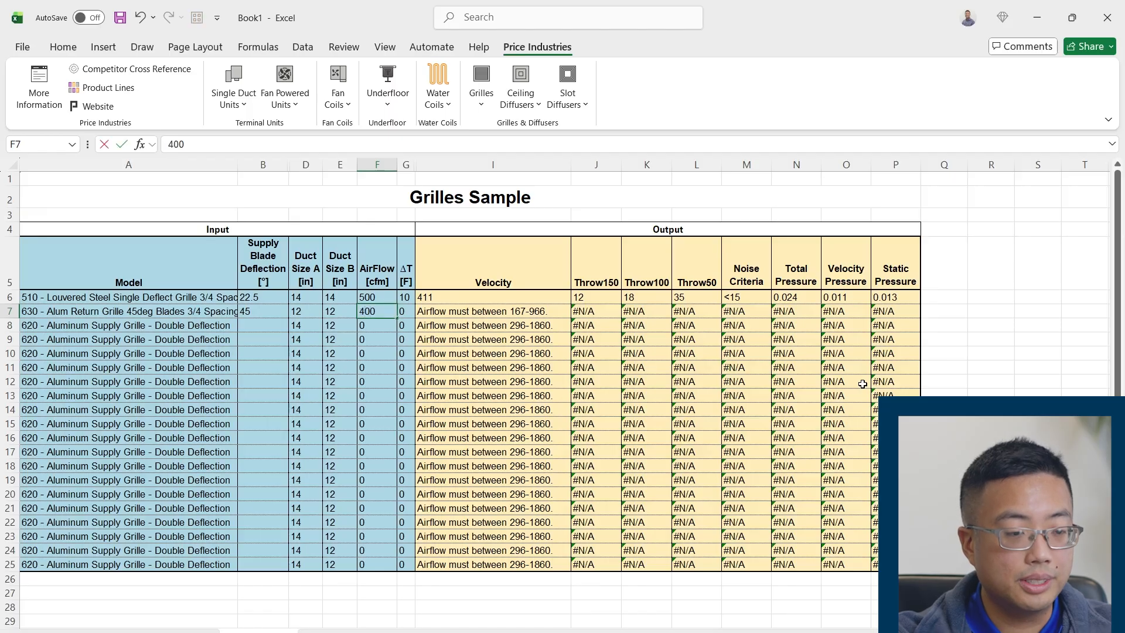
key("Return")
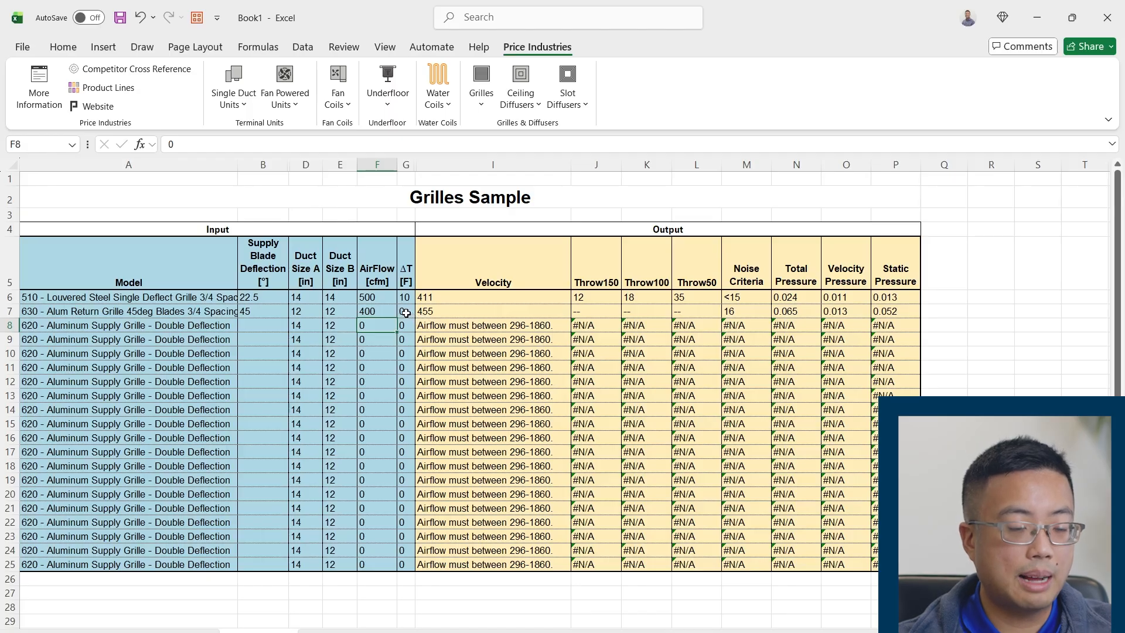
Set row 8's model to 80 - Egg Crate Grille 1/2 X 1/2 X 1/2
left_click(222, 328)
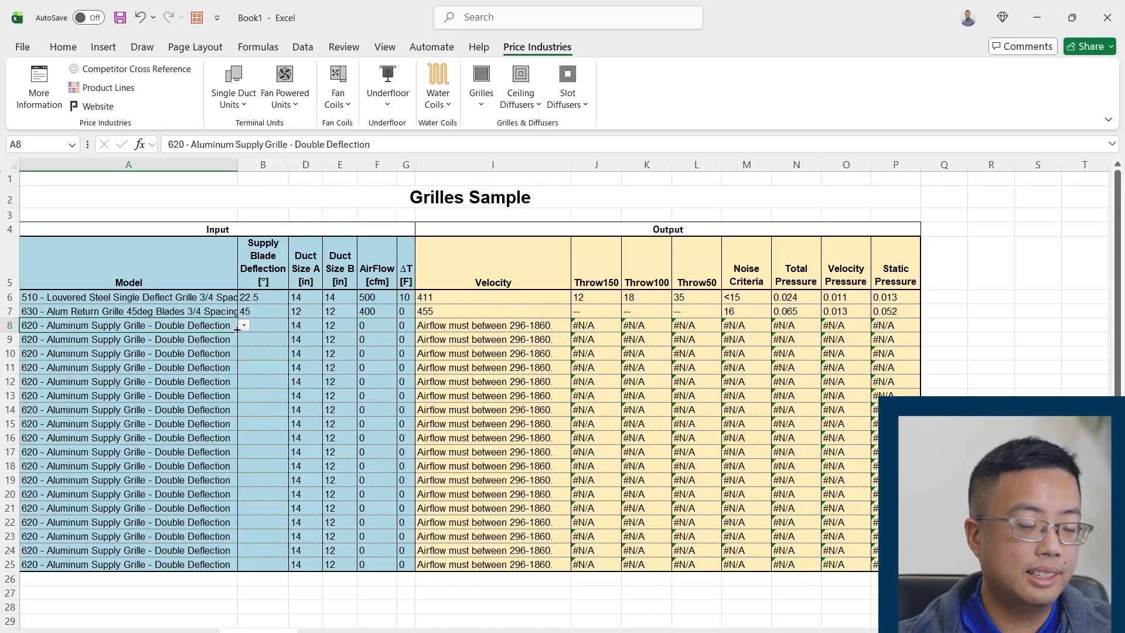
left_click(244, 326)
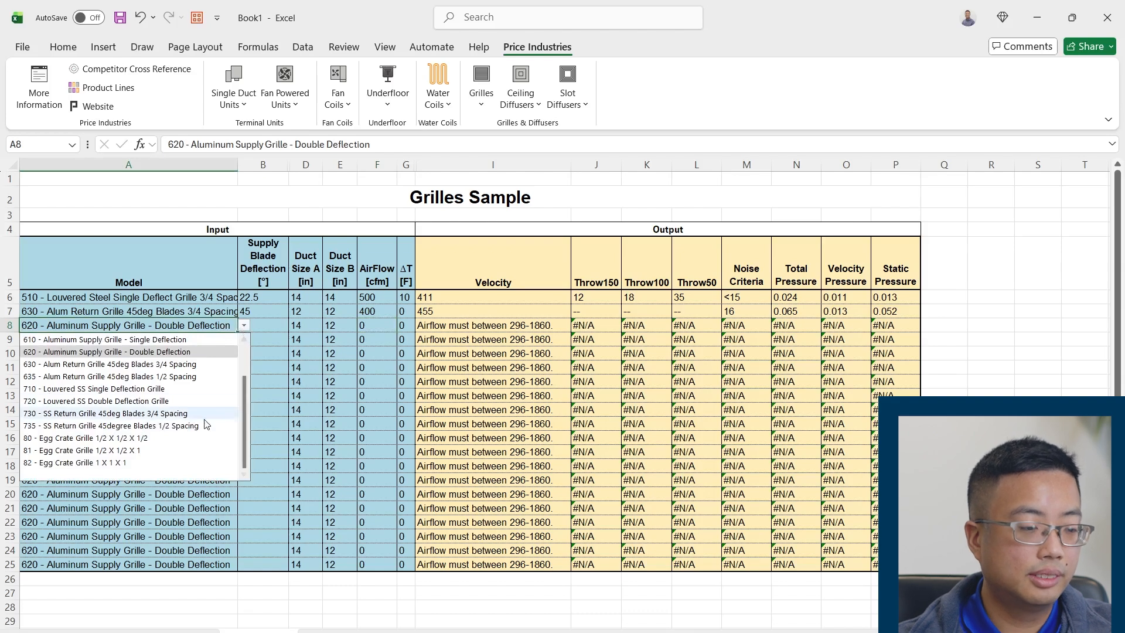
left_click(164, 440)
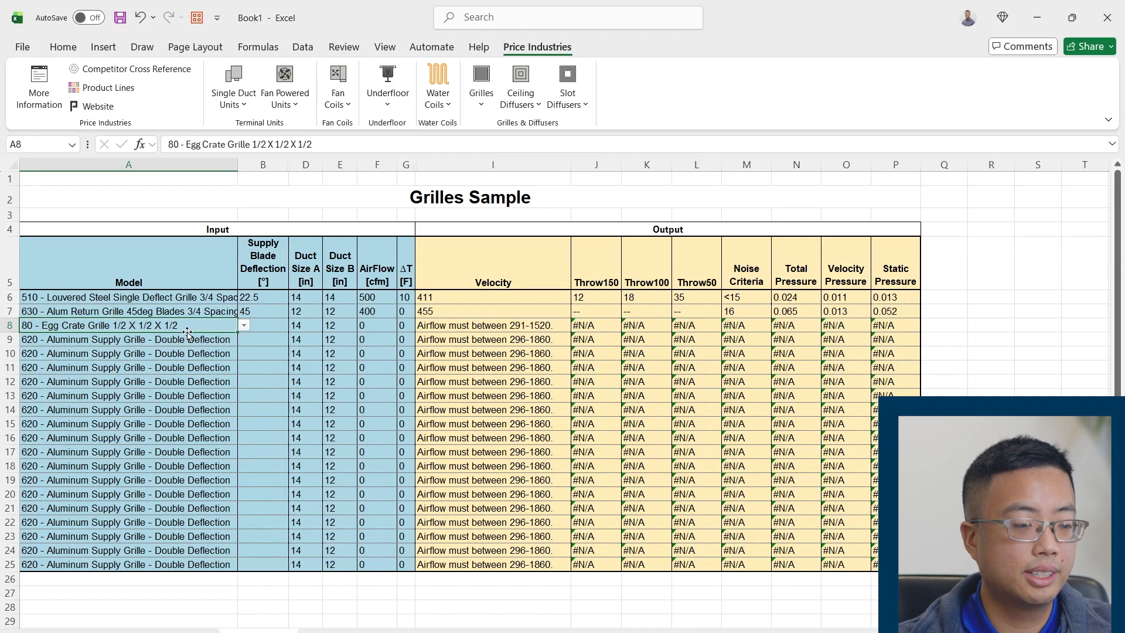
left_click(217, 336)
Set Duct Size A and Duct Size B in row 8 to 8 inches each and its AirFlow to 250 cfm
left_click(250, 325)
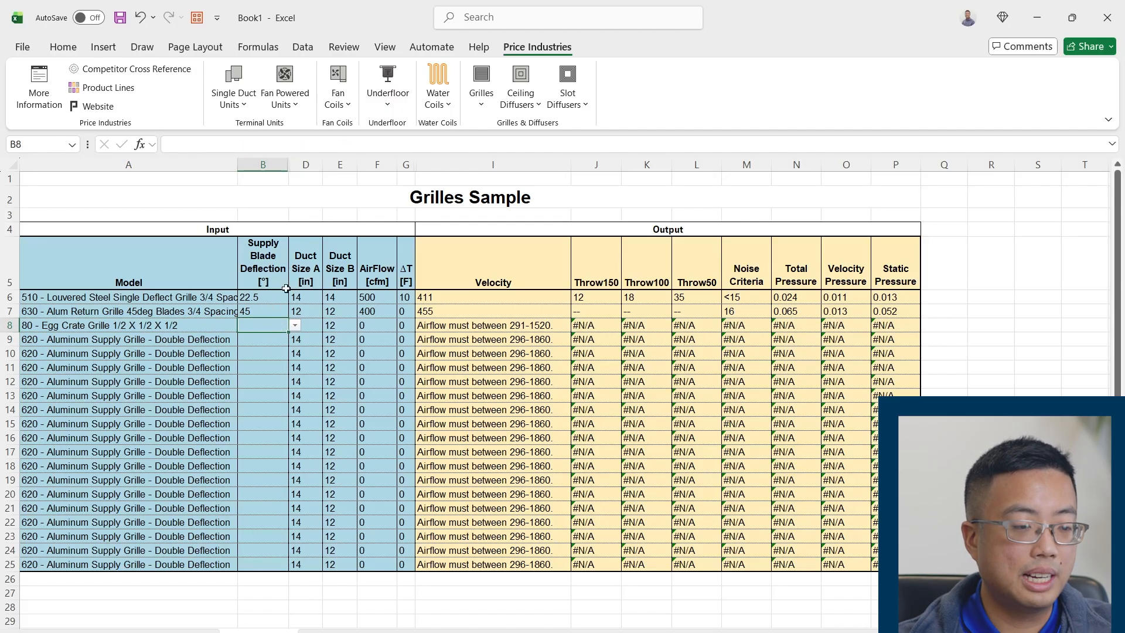
key("Tab")
type("8")
key("Tab")
type("8")
key("Tab")
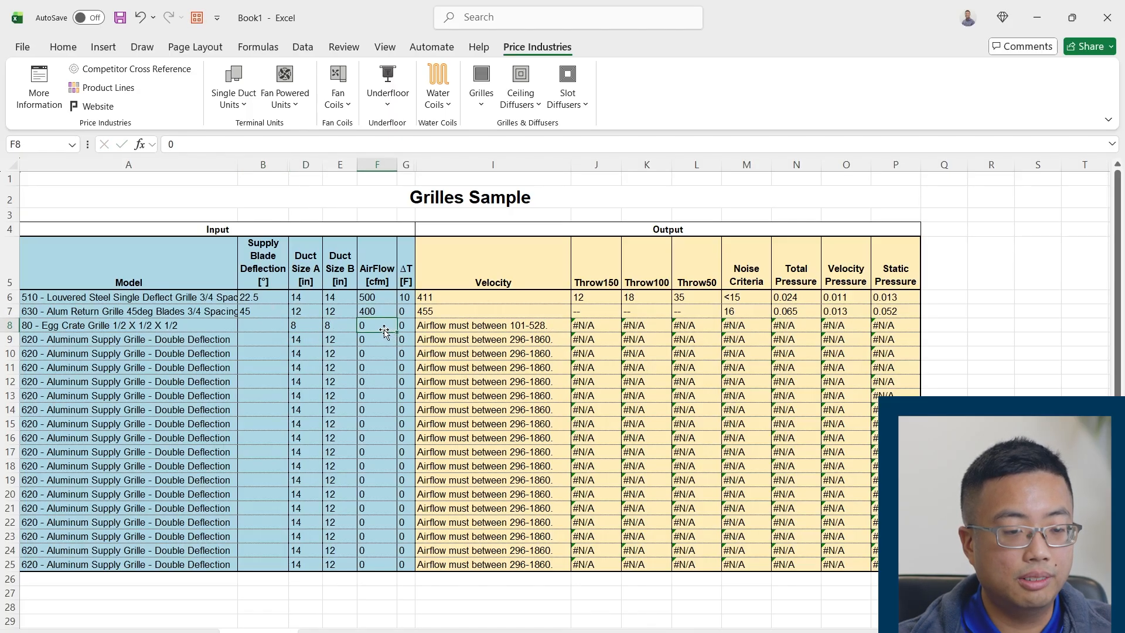
type("250")
key("Return")
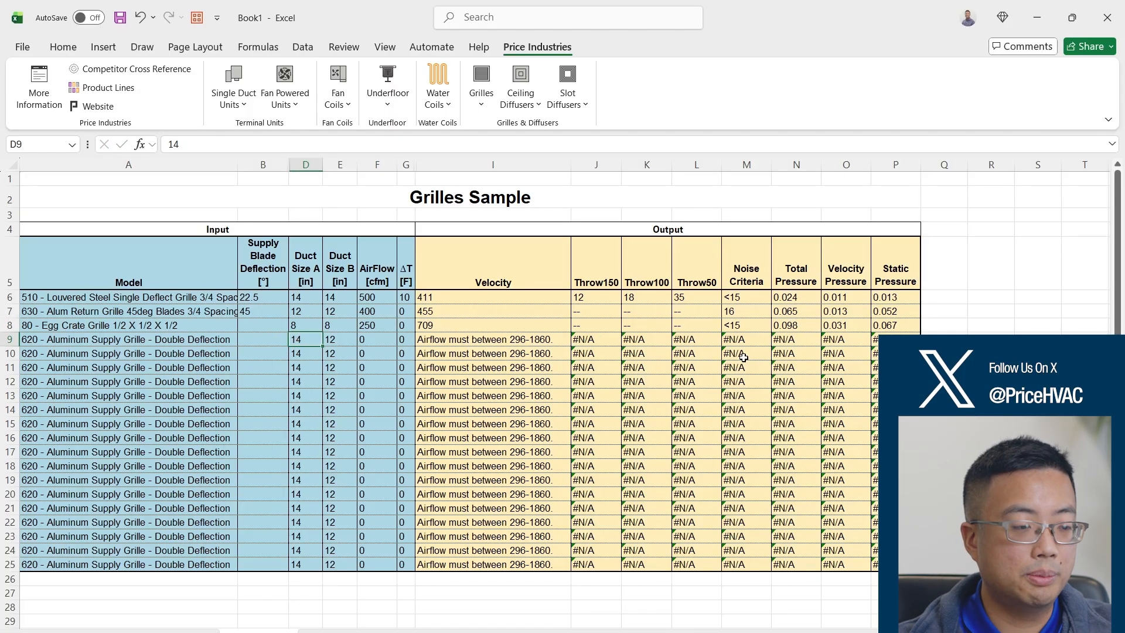
Look through the grille models available for row 8 without changing the selection
left_click(228, 325)
left_click(244, 326)
scroll(191, 410, "up", 1)
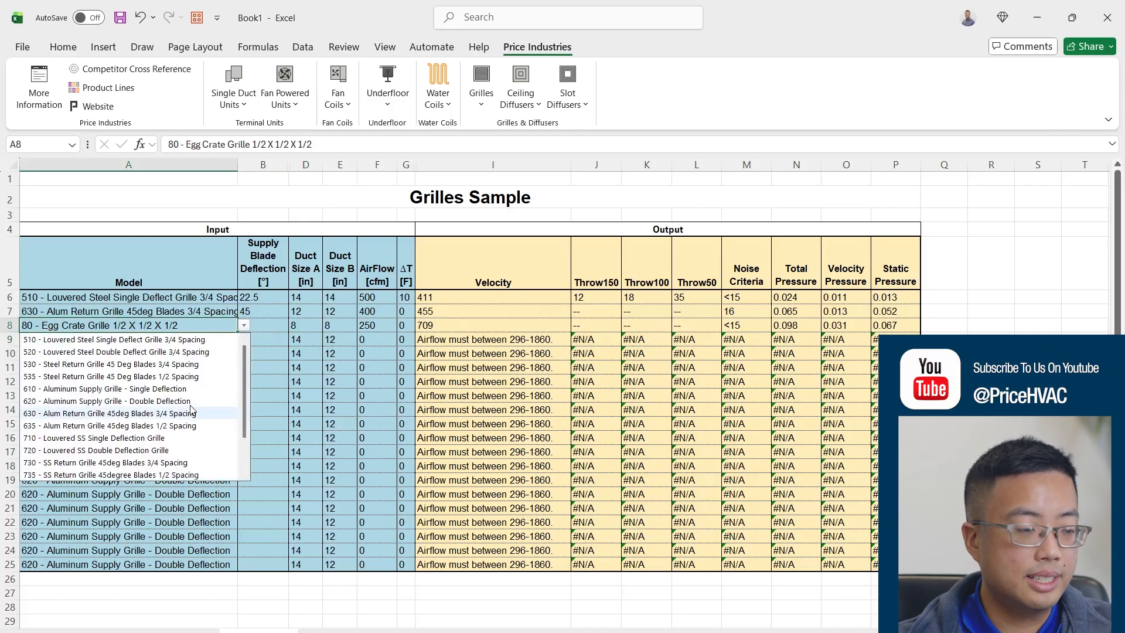
scroll(202, 413, "down", 2)
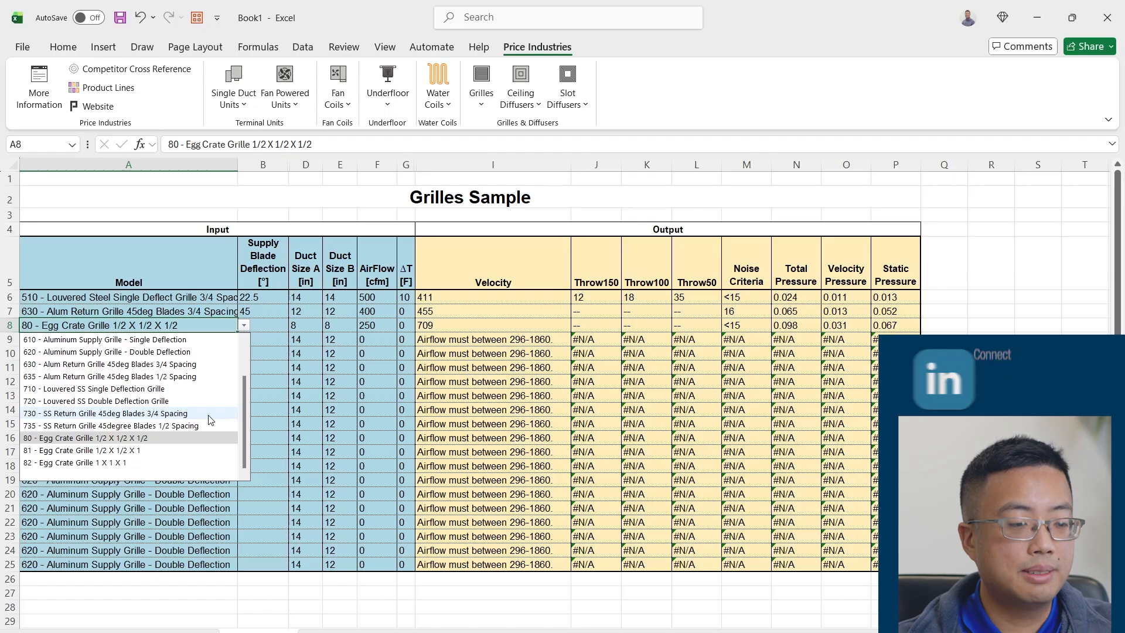
left_click(314, 395)
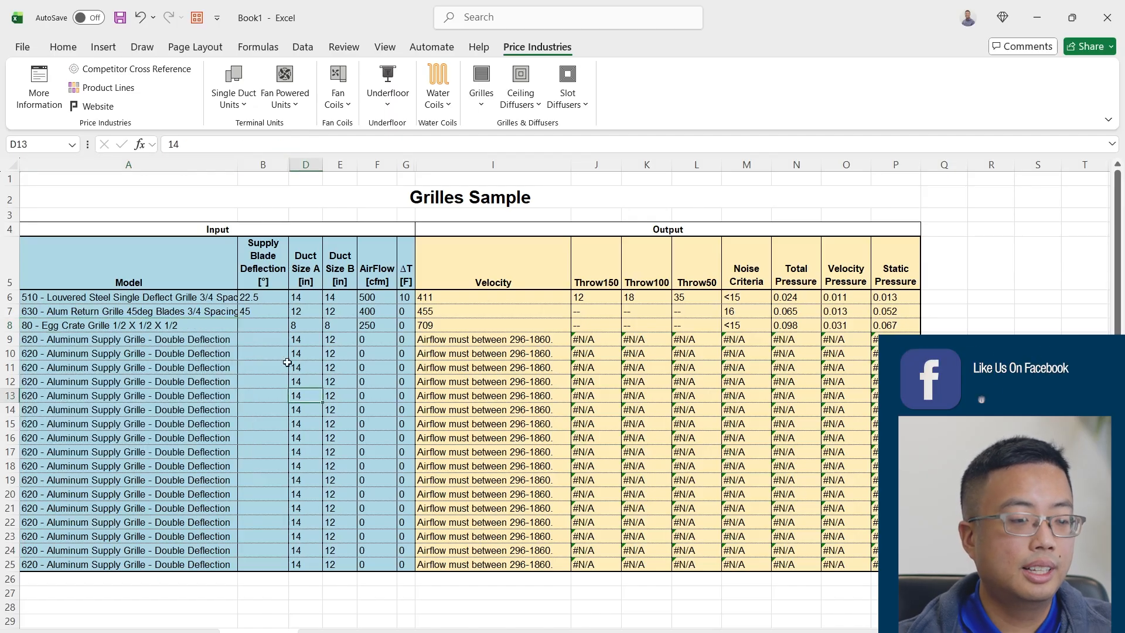
left_click(218, 326)
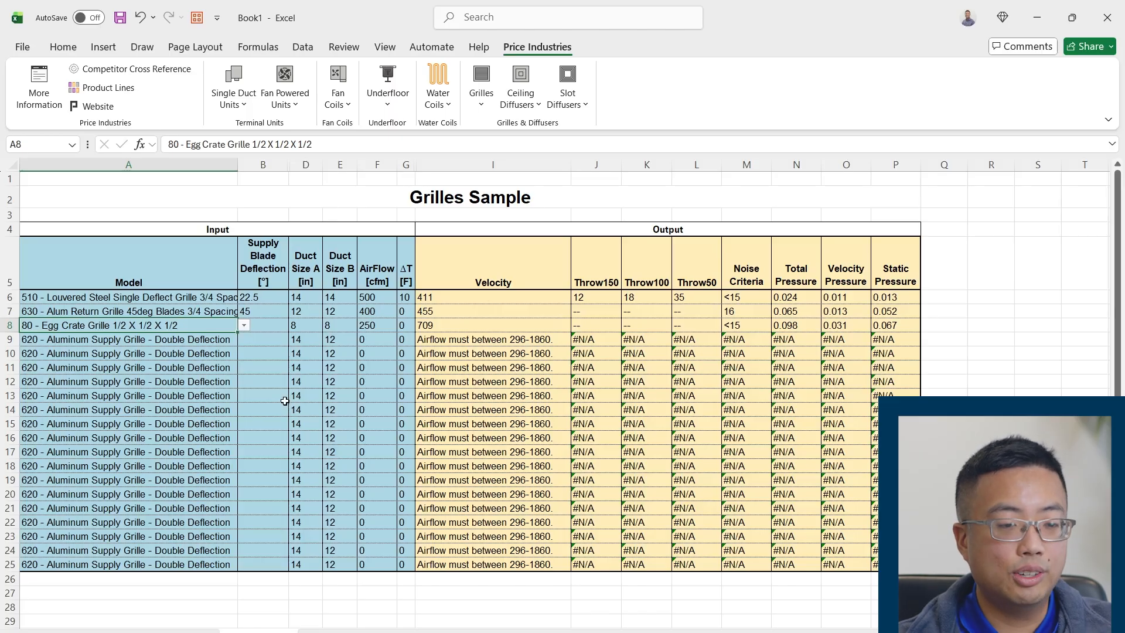
Copy row 8's Egg Crate Grille model into the Model cells of rows 9 to 11
left_click(170, 382)
left_click(192, 324)
key("ctrl+c")
left_click(208, 339)
key("ctrl+v")
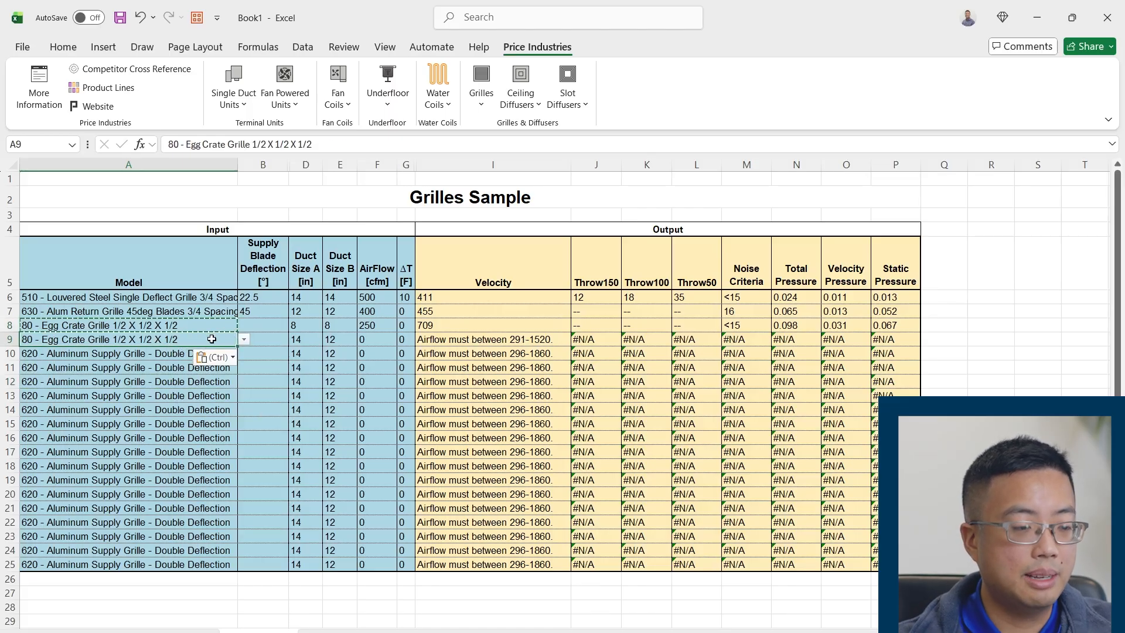
left_click_drag(210, 353, 161, 367)
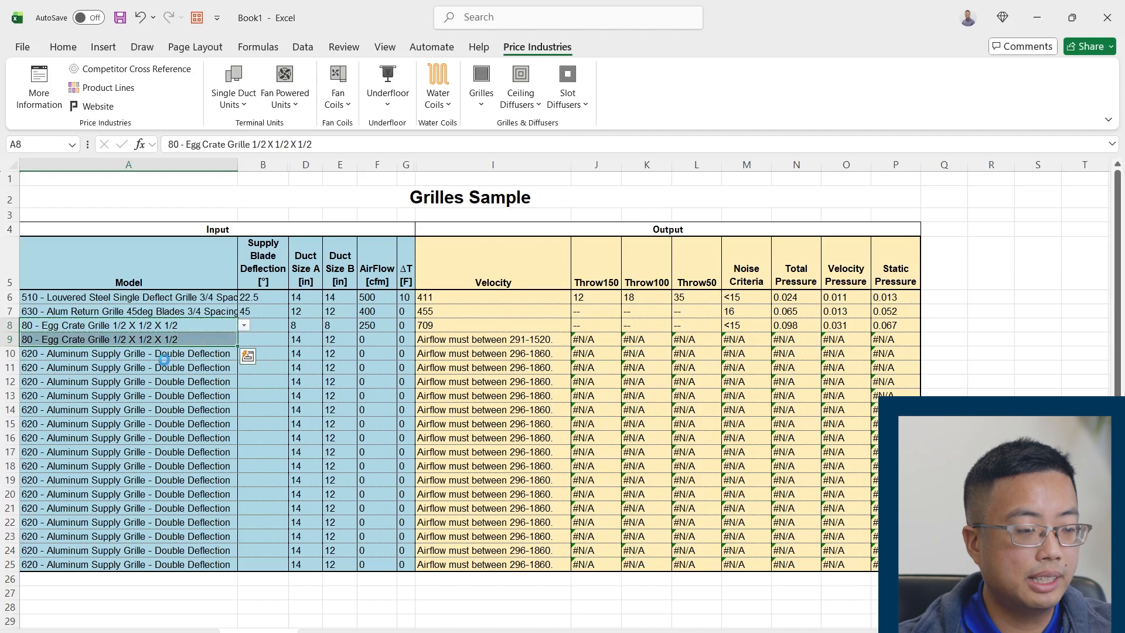
key("ctrl+v")
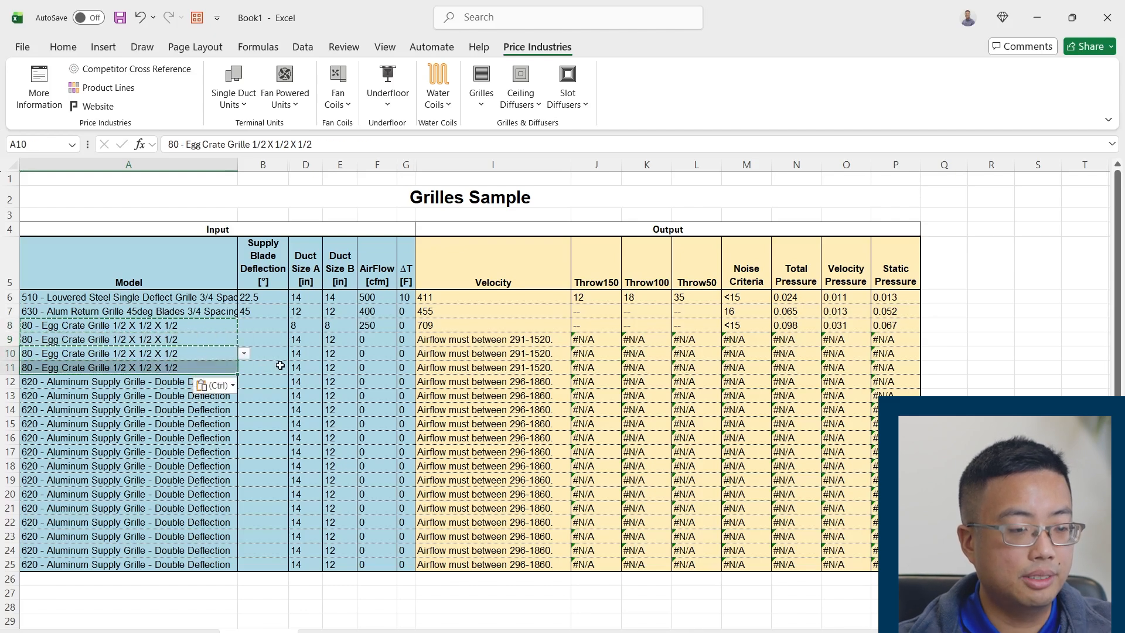
left_click(279, 367)
Delete sheet rows 12 to 17 from the grille table and insert a blank row at row 14
left_click_drag(19, 388, 18, 452)
right_click(17, 420)
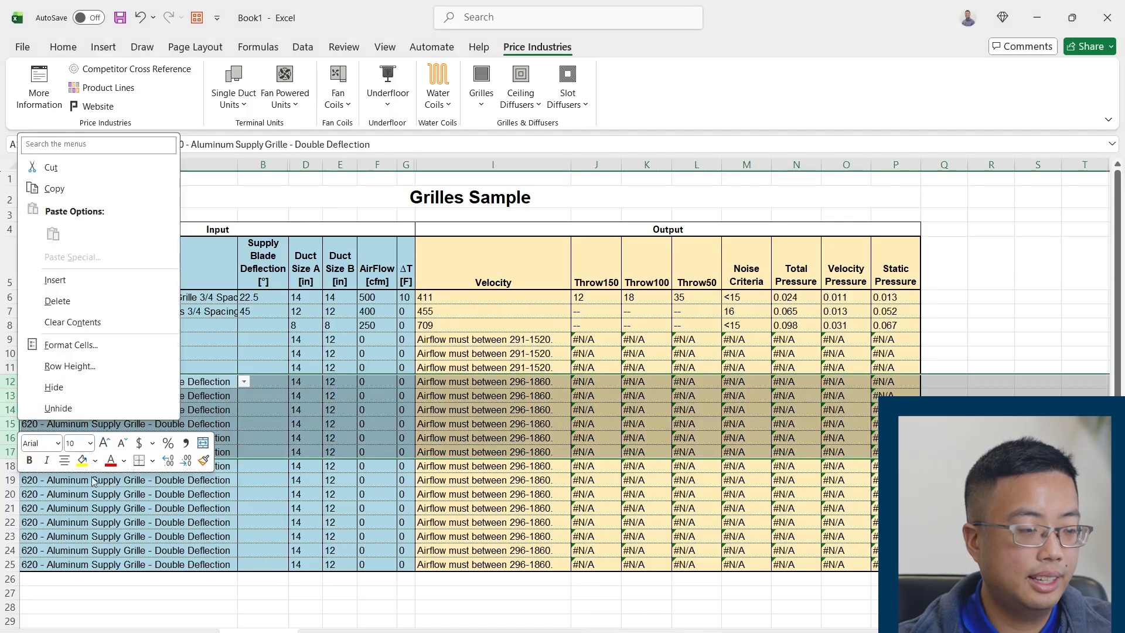
left_click(66, 306)
left_click(141, 440)
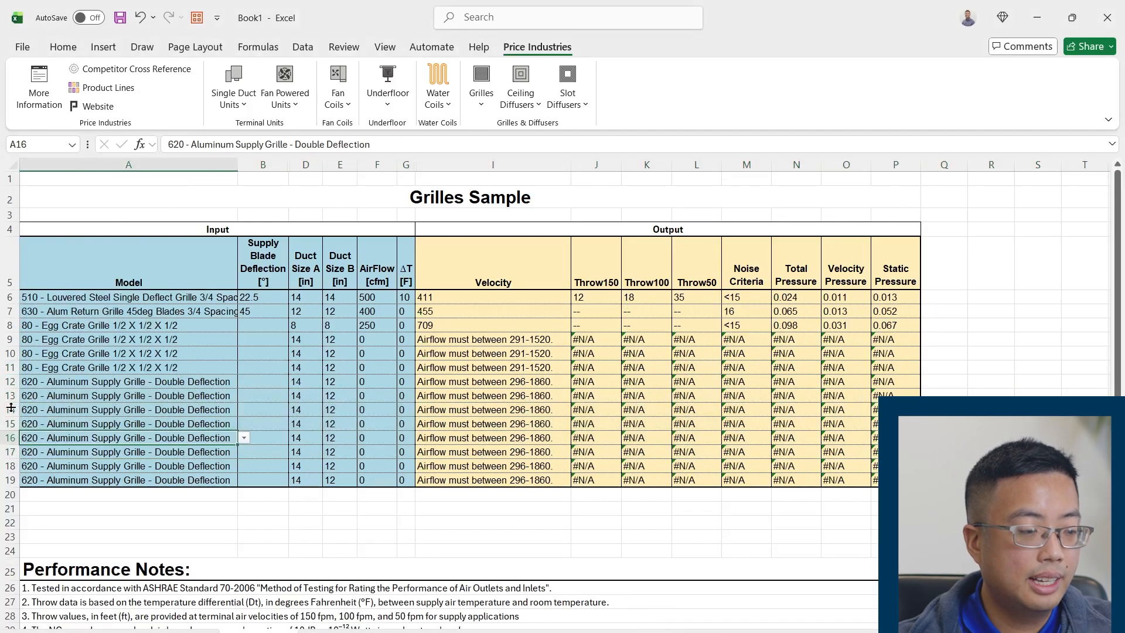
right_click(11, 409)
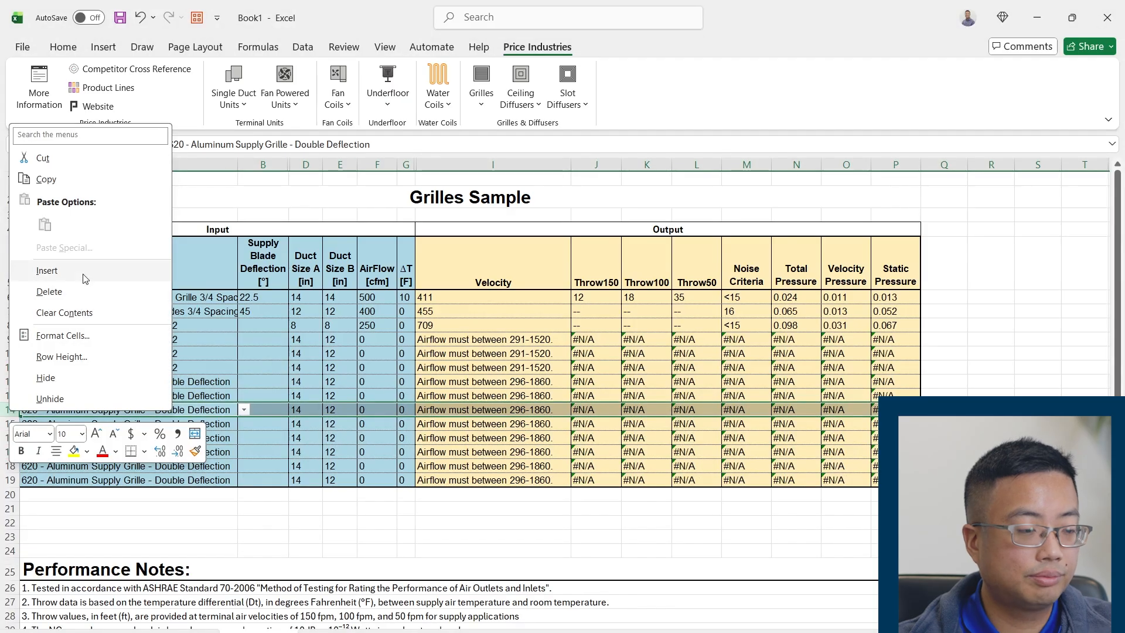
left_click(47, 270)
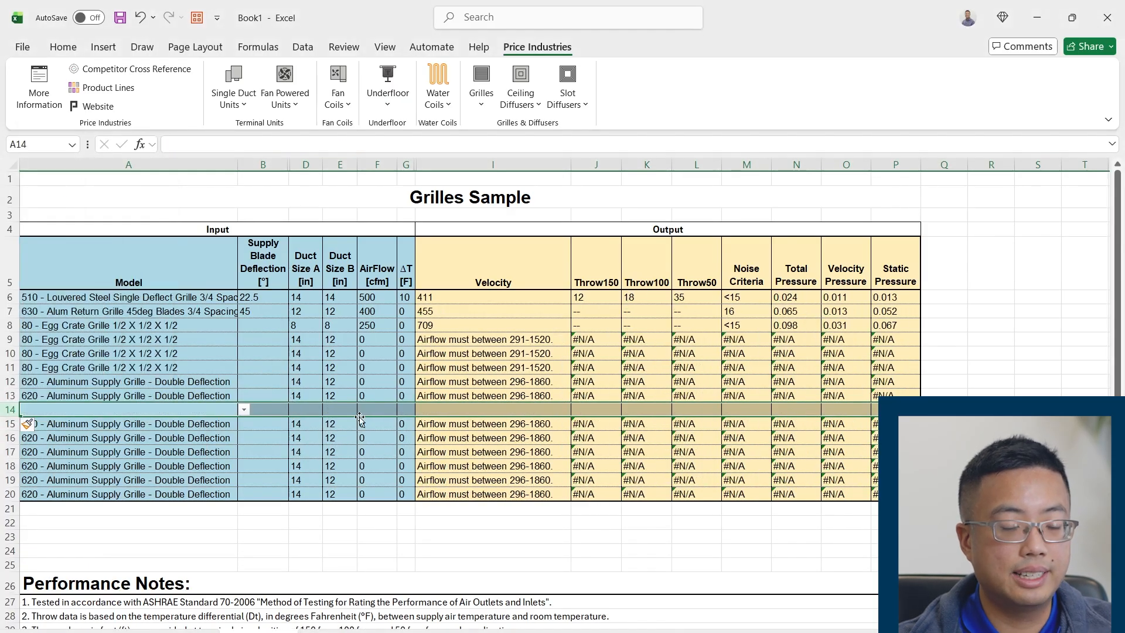
Undo the row insertion at row 14 and copy row 8's Duct Size A and Duct Size B values into rows 9 to 11
key("ctrl+z")
left_click(262, 327)
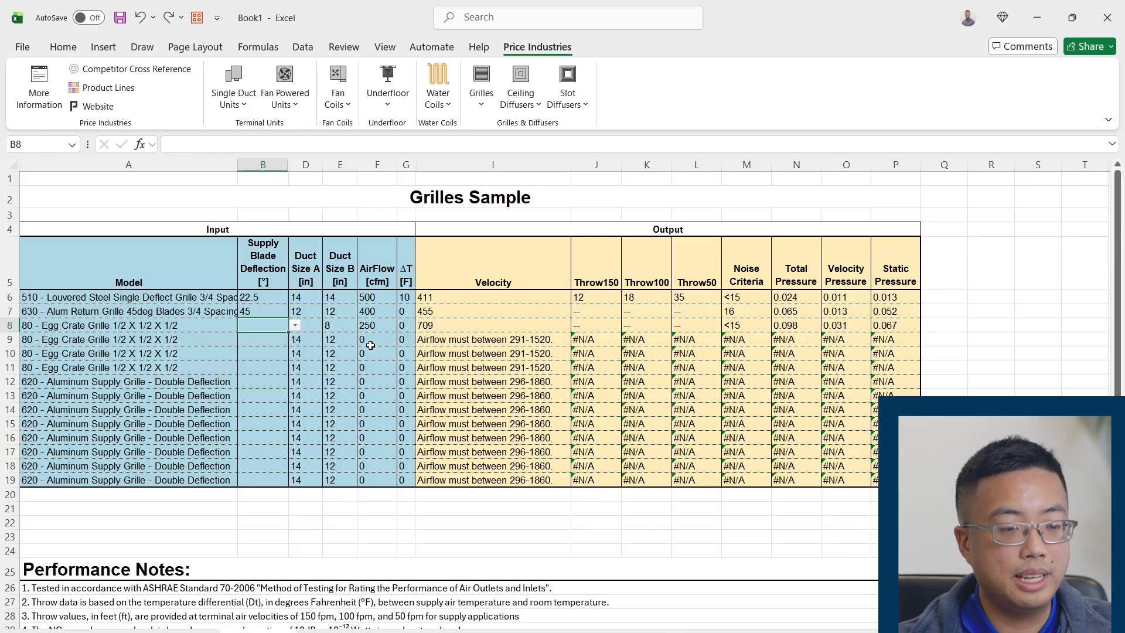
left_click(312, 343)
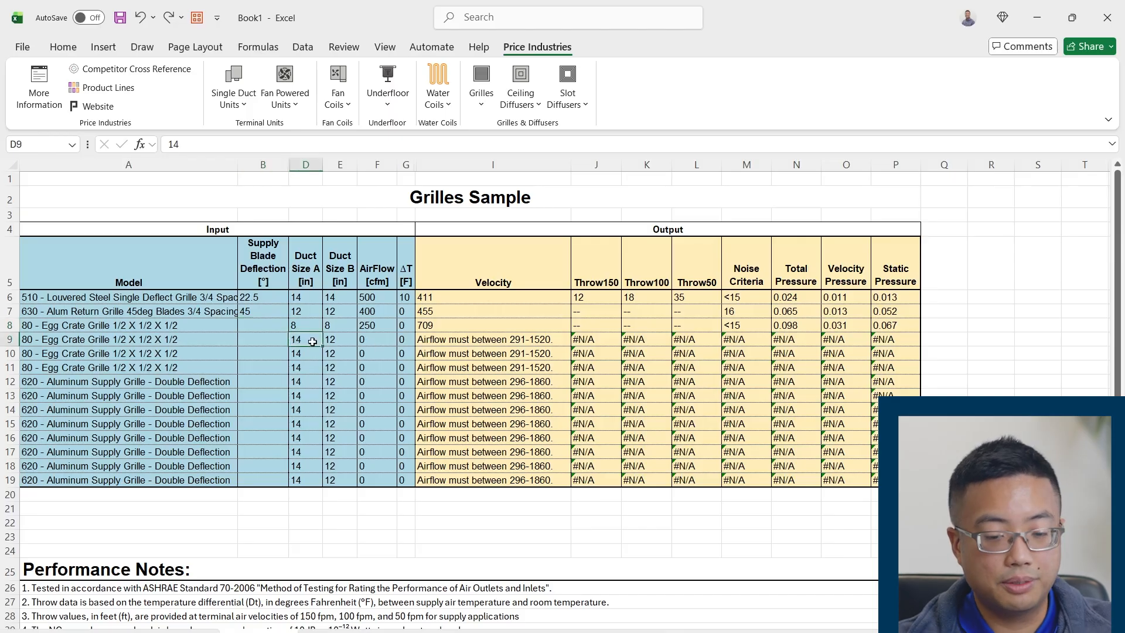
left_click(318, 329)
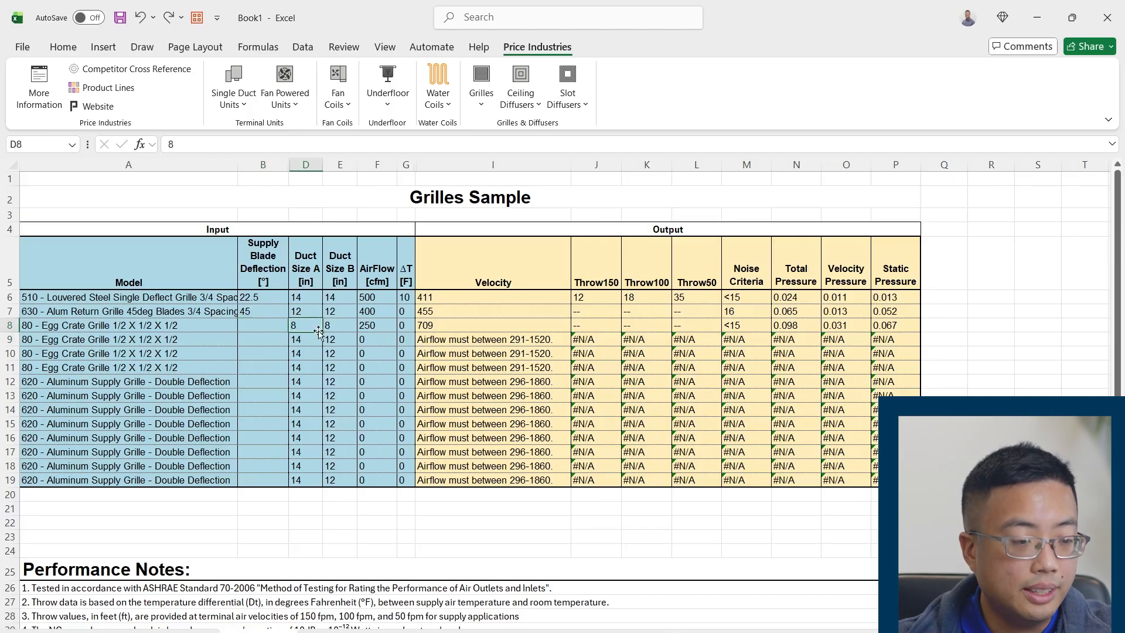
left_click_drag(321, 333, 313, 368)
left_click_drag(356, 332, 345, 370)
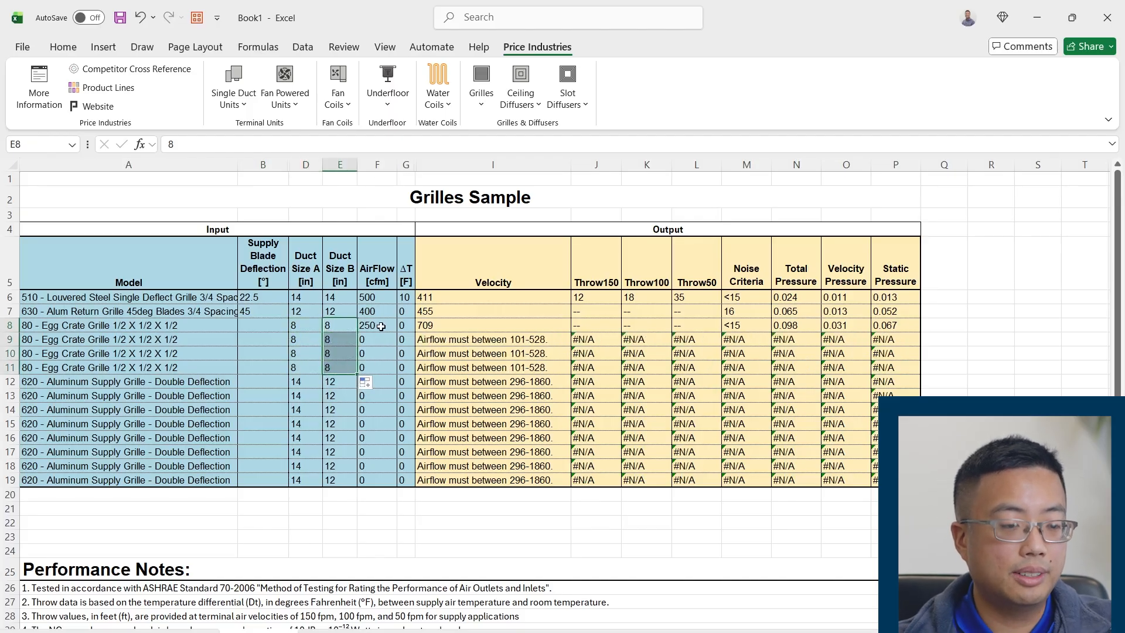
Enter the formula =F8+50 as row 9's AirFlow and copy it into the AirFlow cells of rows 10 and 11
left_click(382, 328)
left_click(380, 339)
type("=")
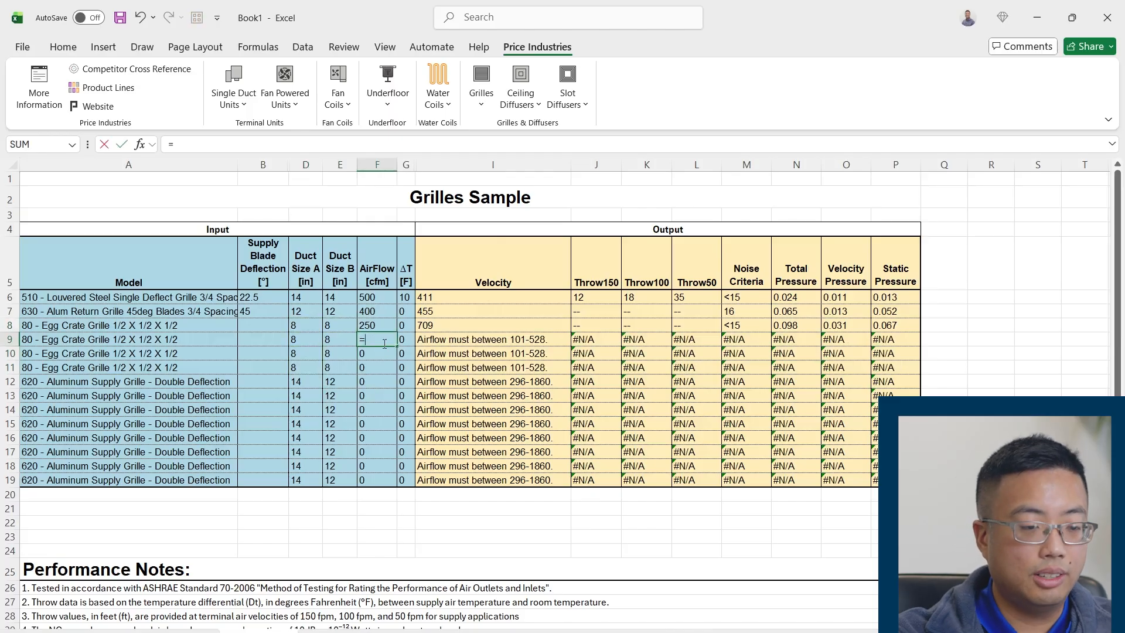
left_click(383, 327)
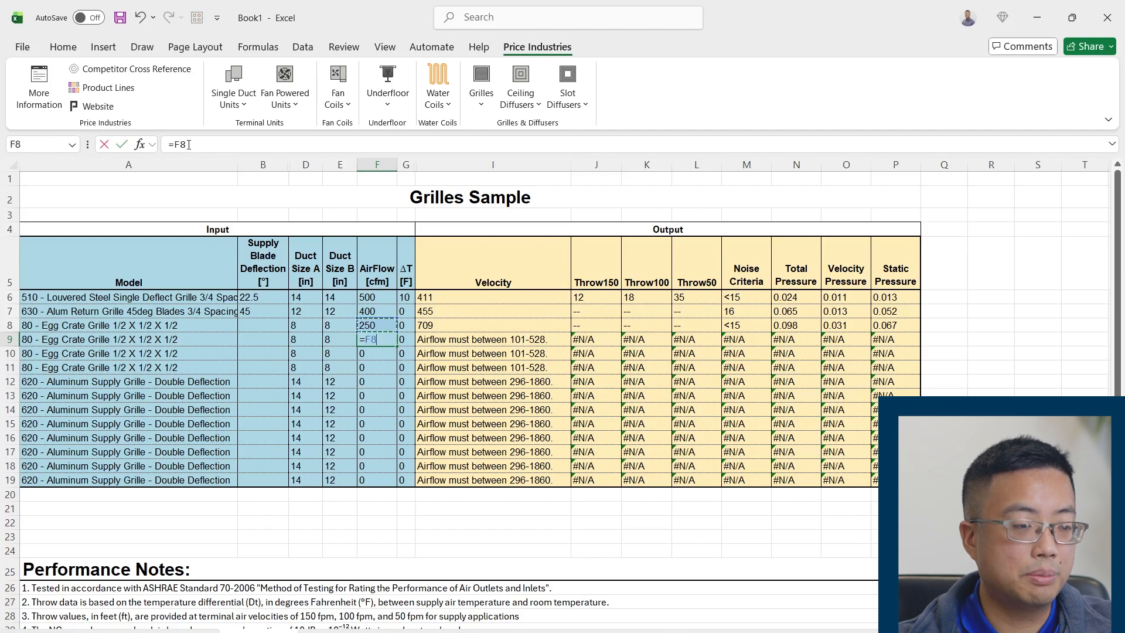
left_click(185, 143)
type("+50")
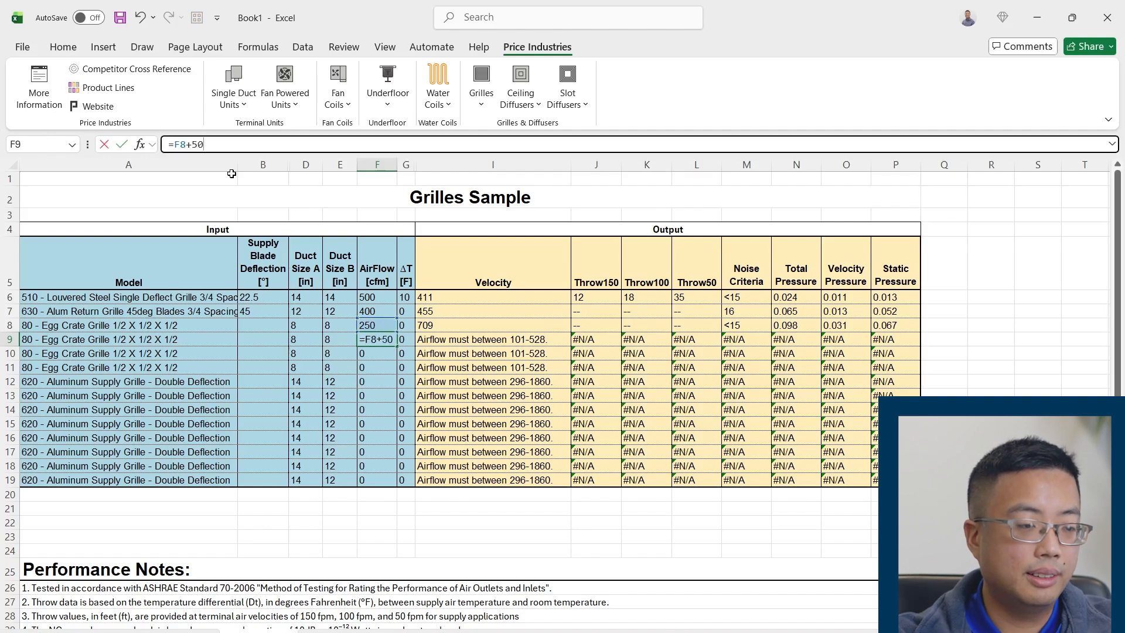
key("Return")
left_click(386, 342)
left_click_drag(397, 347, 391, 372)
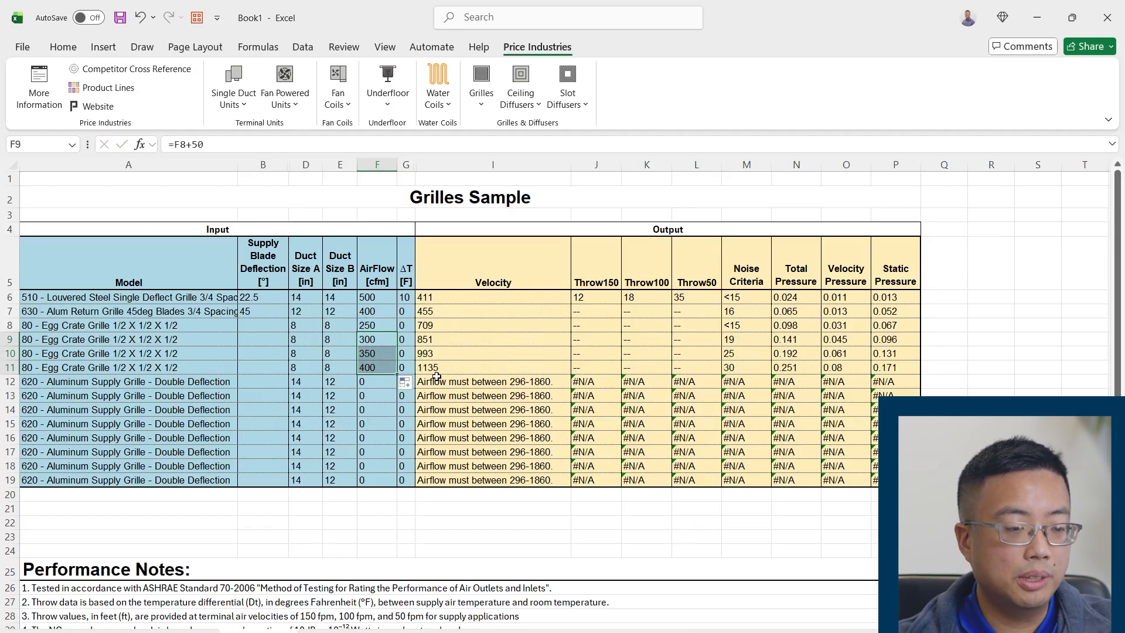
left_click(170, 328)
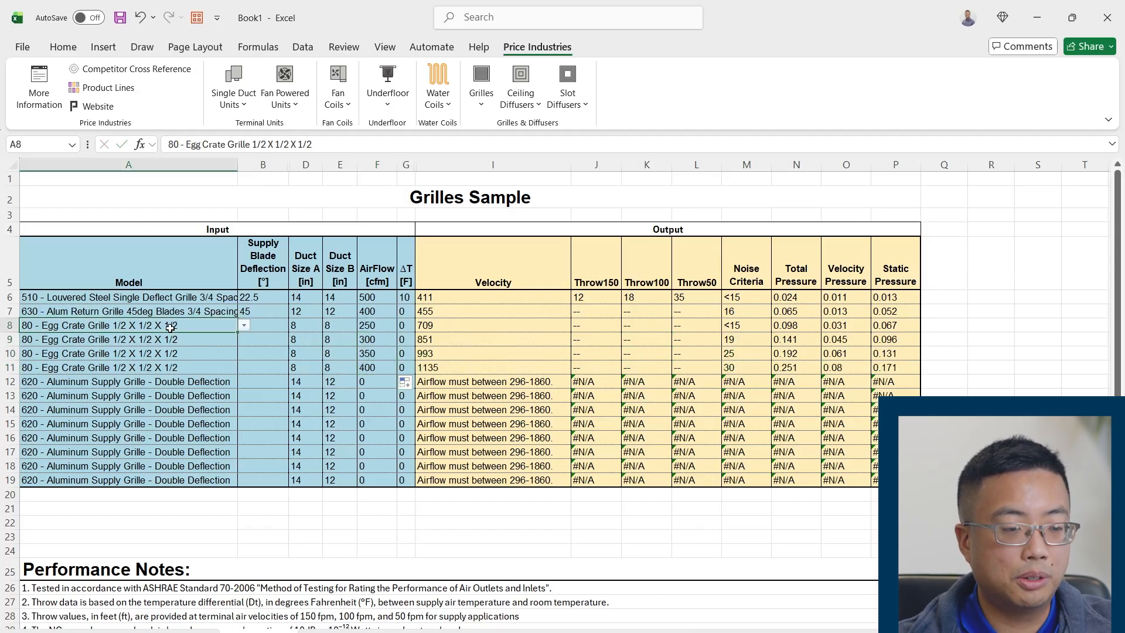
left_click_drag(170, 328, 878, 373)
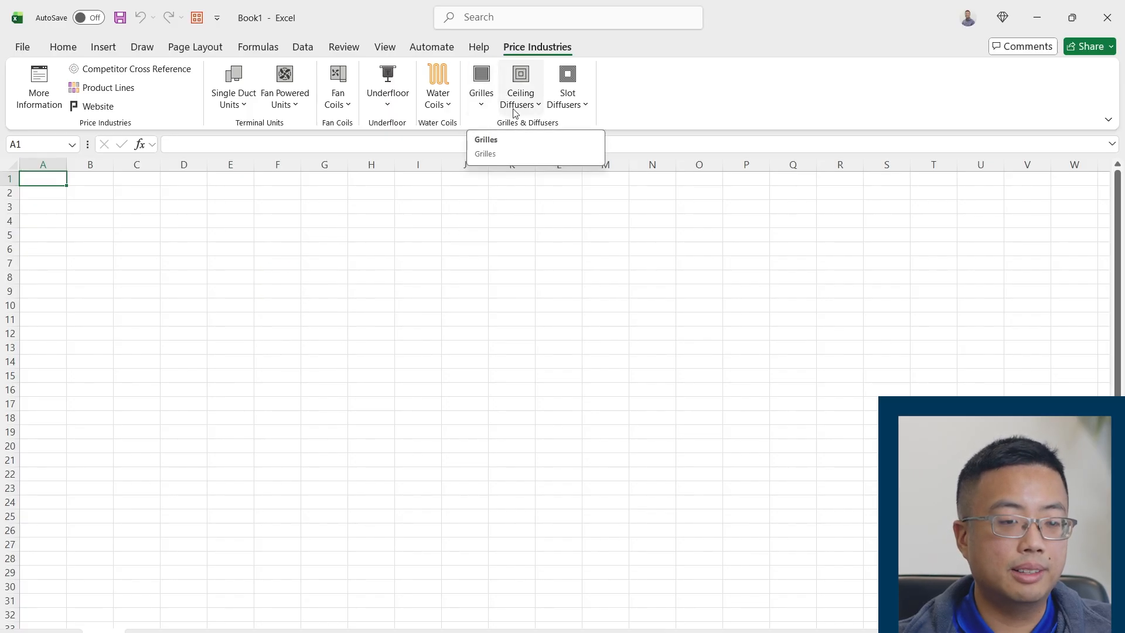
Insert the Ceiling Diffusers sample table and look through the model and inlet size lists on its Ceiling Diffuser Legends sheet
left_click(535, 114)
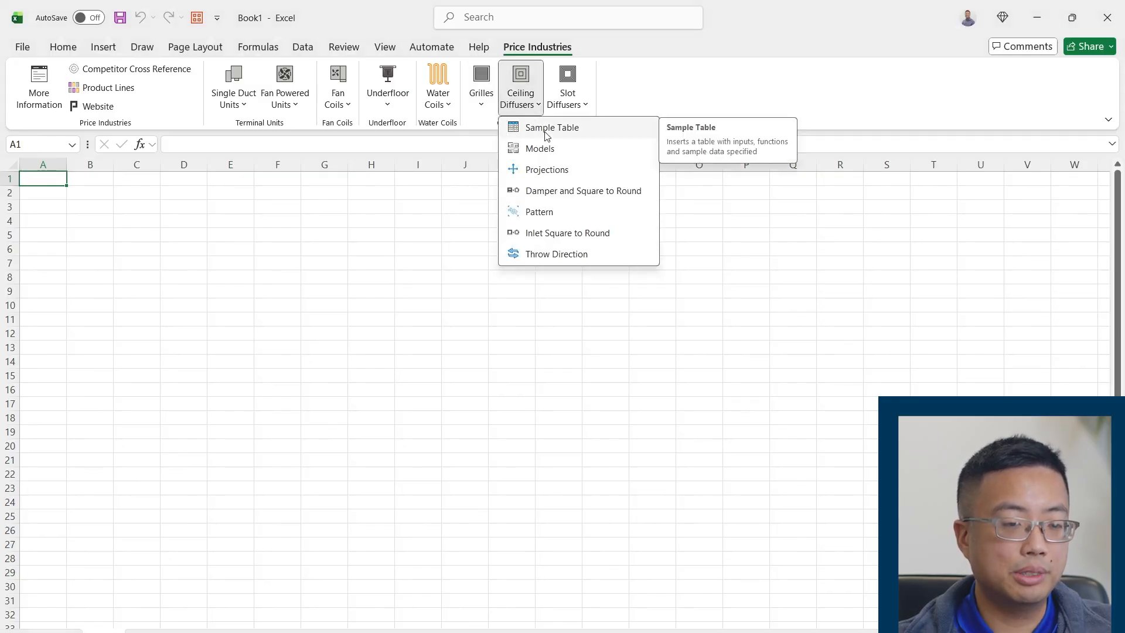
left_click(546, 132)
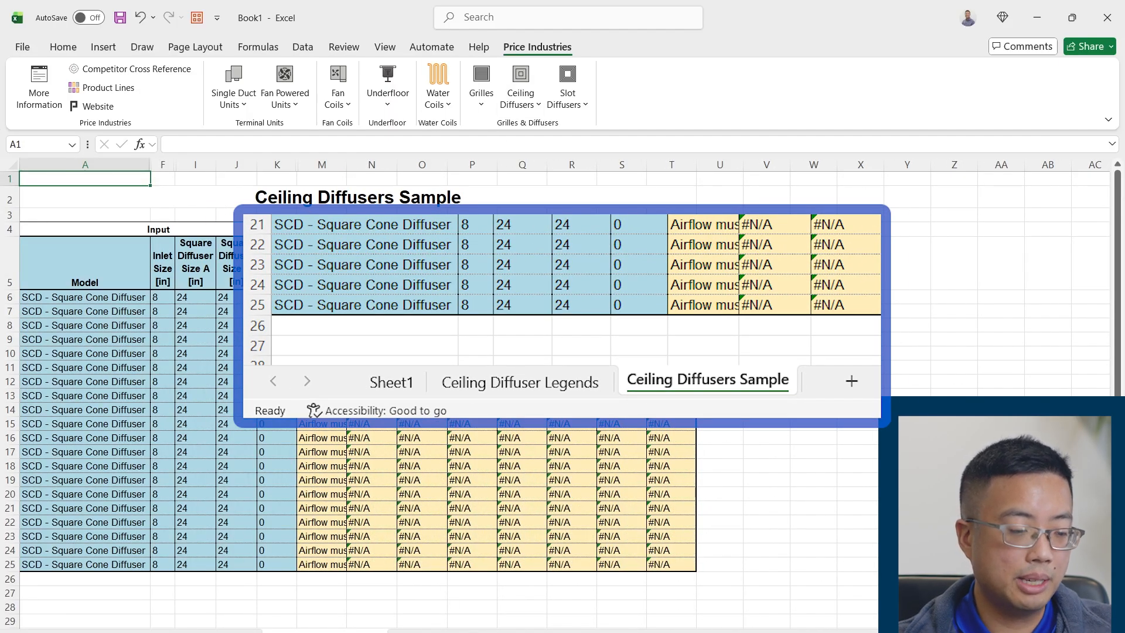
left_click(195, 631)
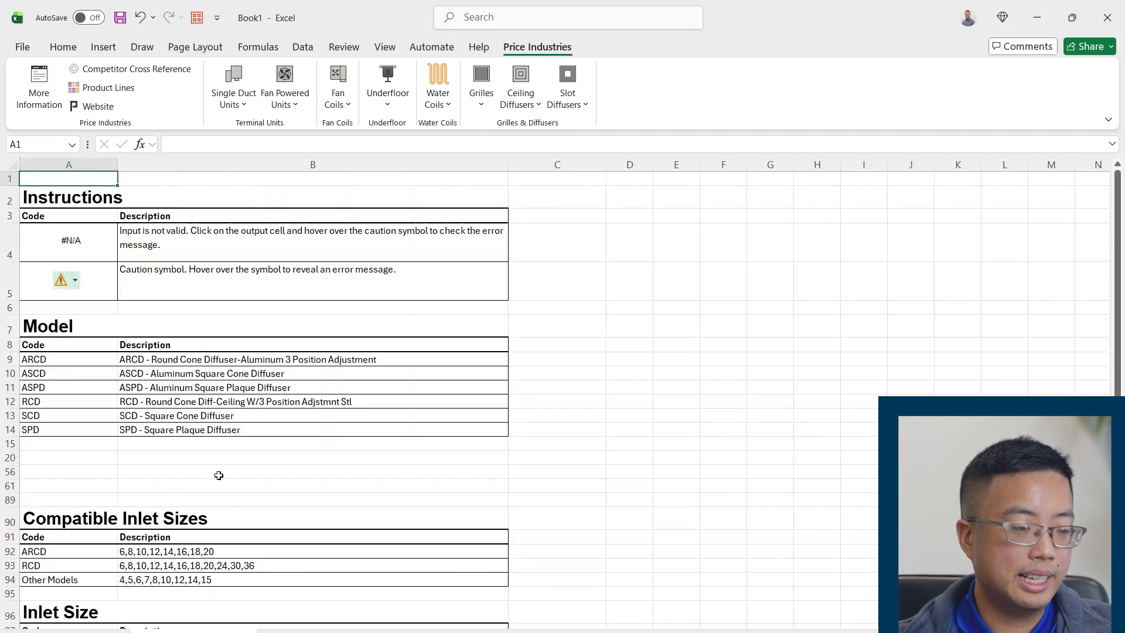
scroll(243, 478, "down", 1)
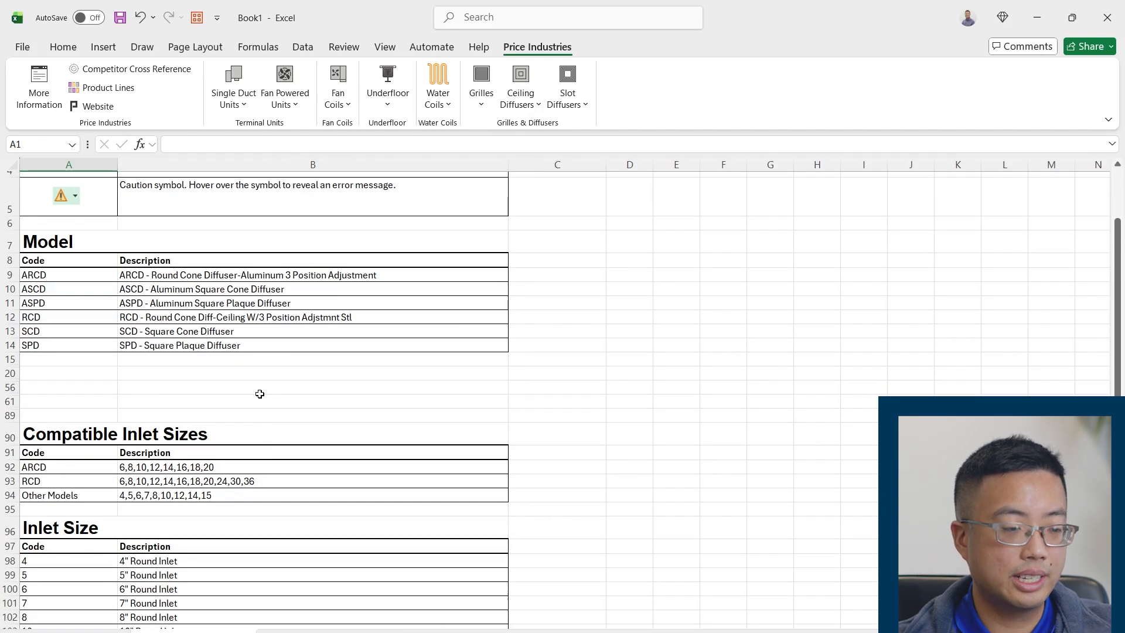
scroll(259, 394, "up", 1)
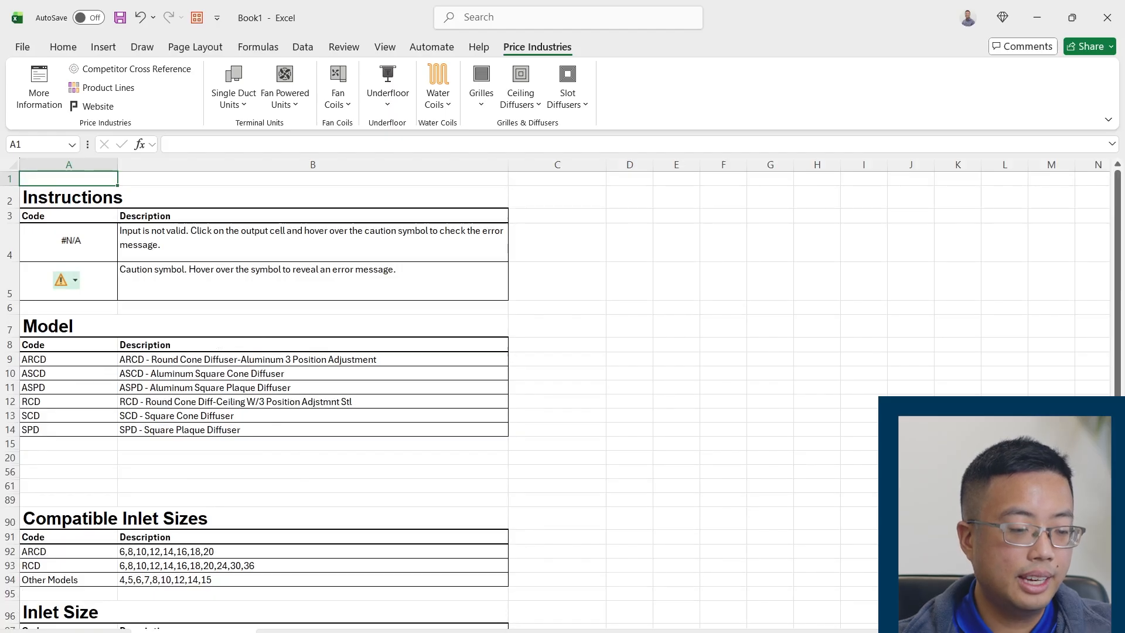
Return to the Ceiling Diffusers Sample sheet and examine the Input and Output column blocks of its table
key("ctrl+Page_Down")
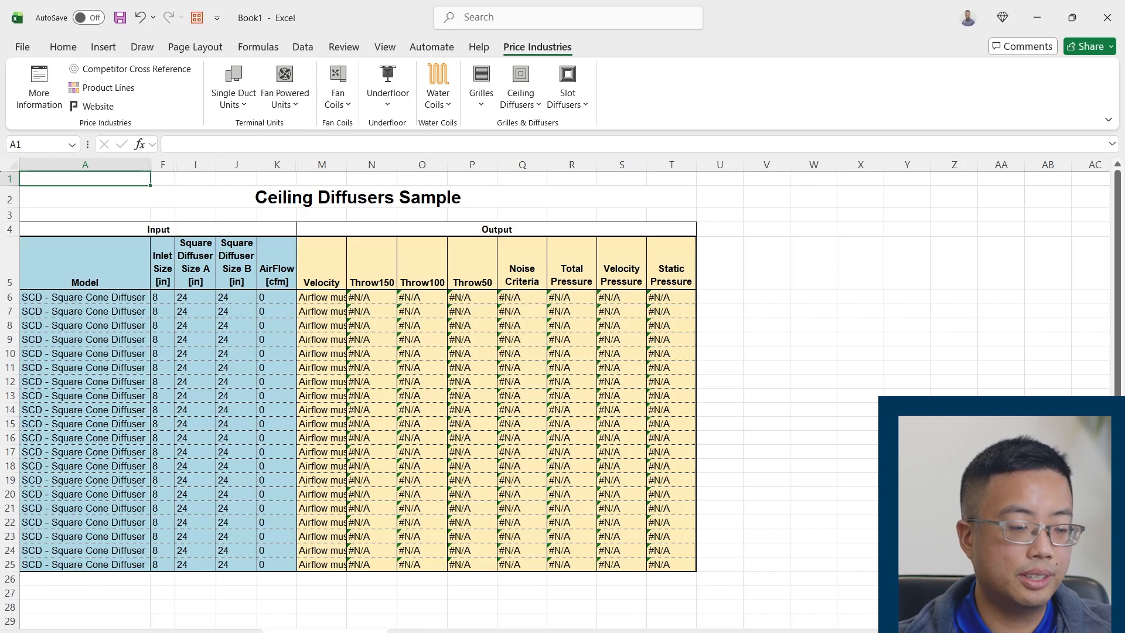
scroll(354, 409, "up", 1)
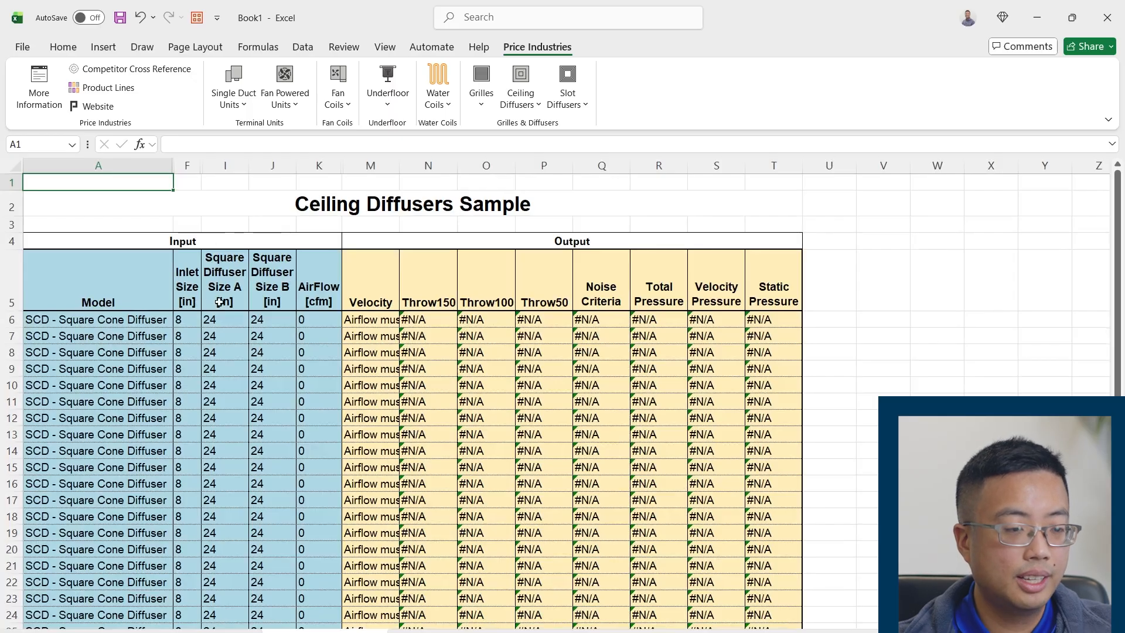
scroll(307, 321, "down", 1)
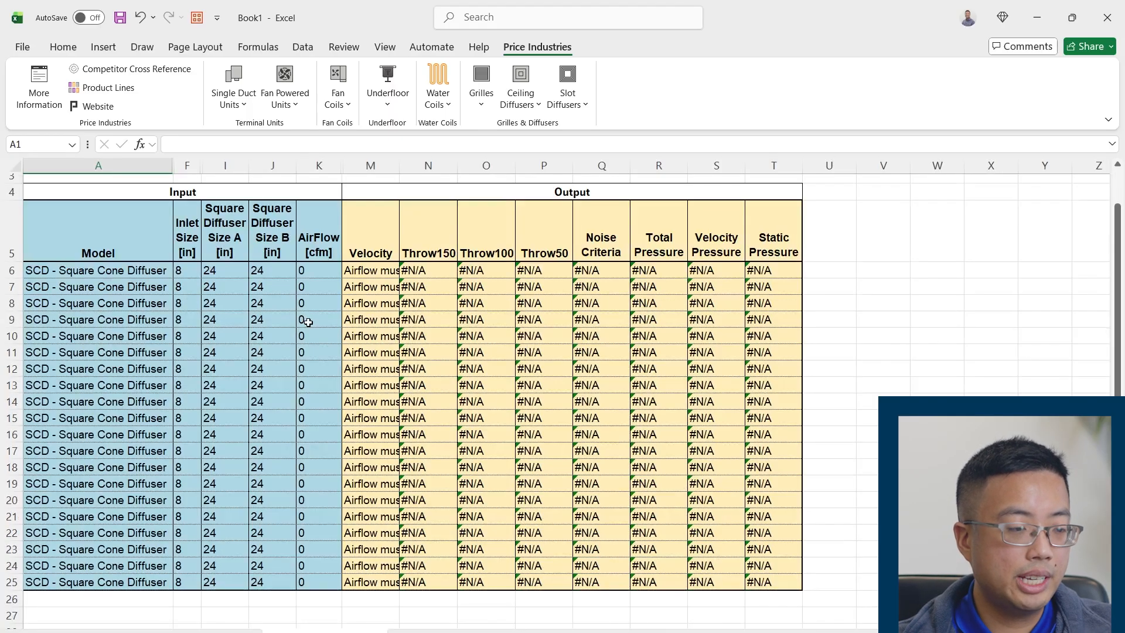
left_click_drag(86, 193, 243, 564)
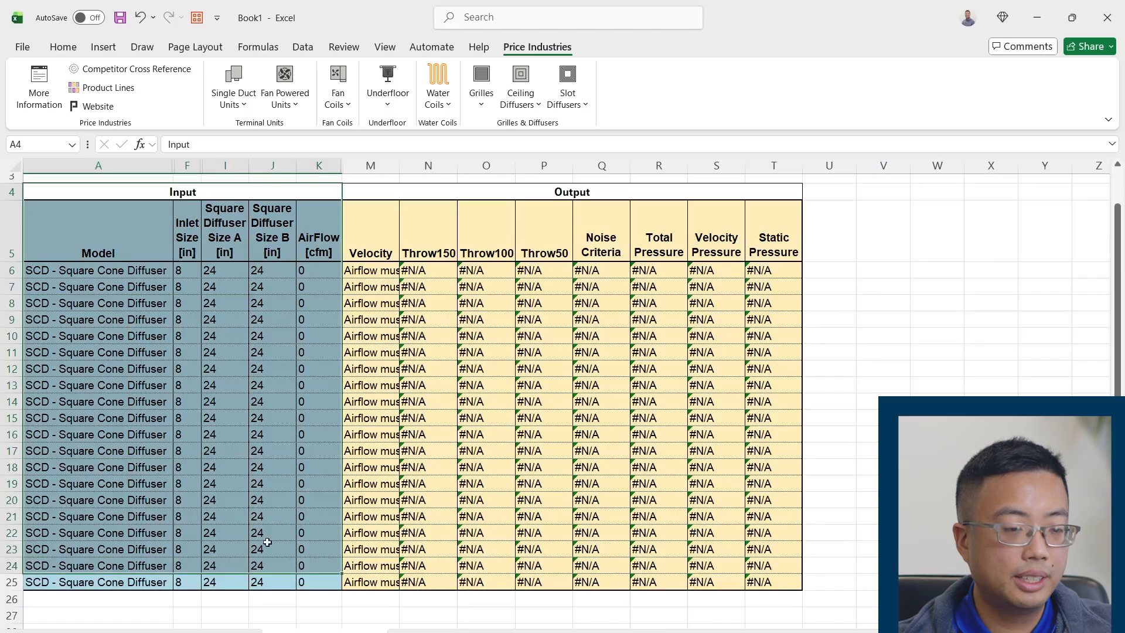
left_click_drag(377, 199, 629, 574)
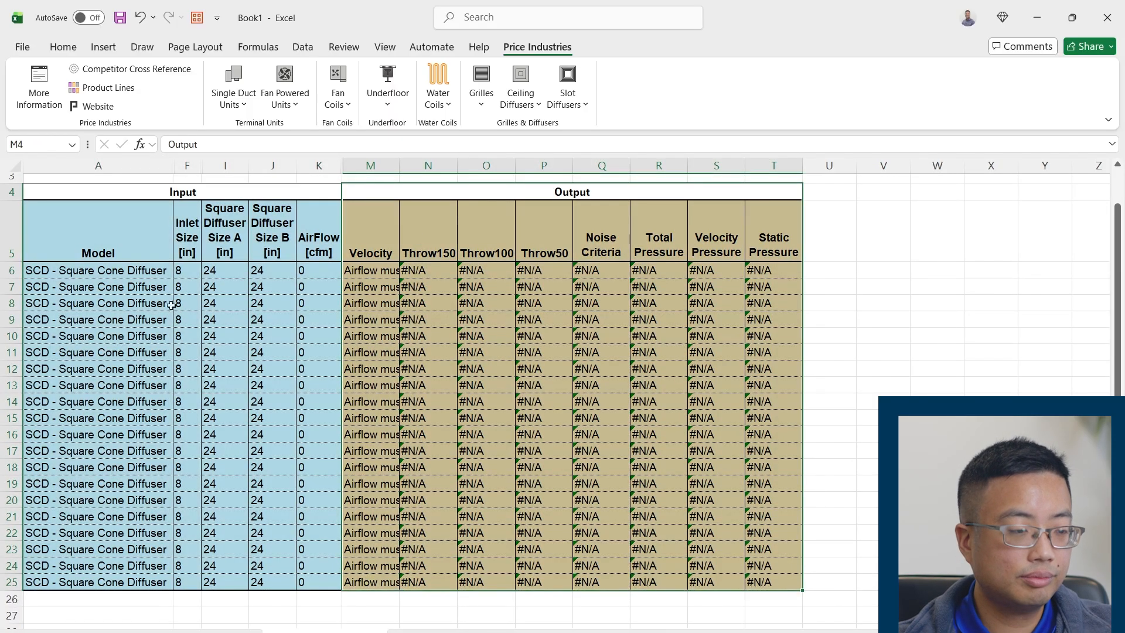
left_click(132, 283)
left_click_drag(133, 283, 136, 274)
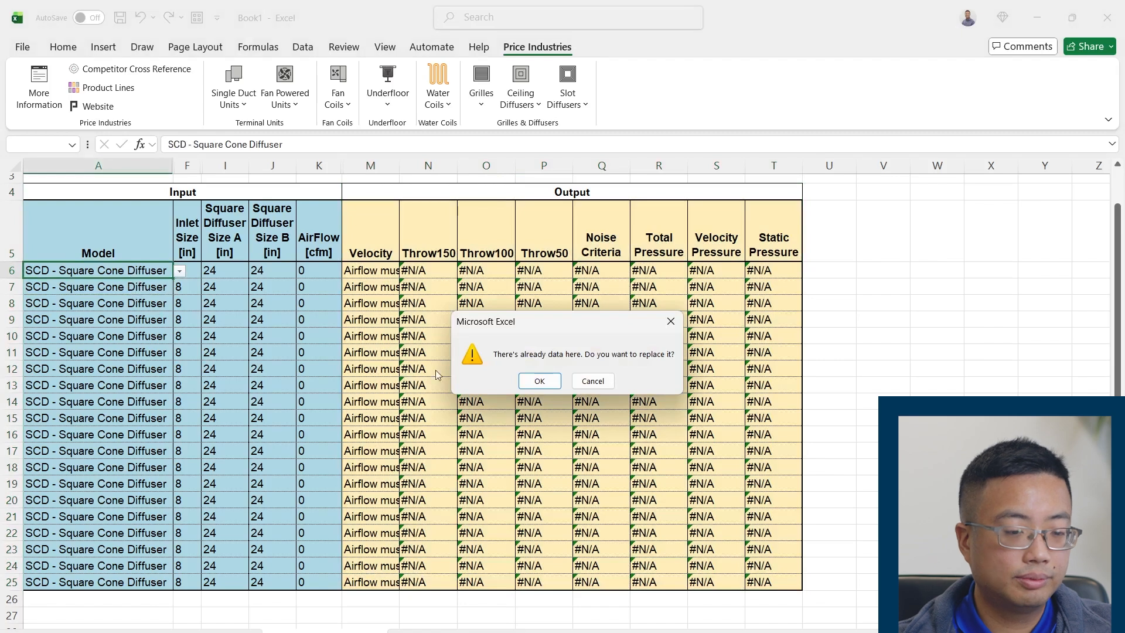
key("Escape")
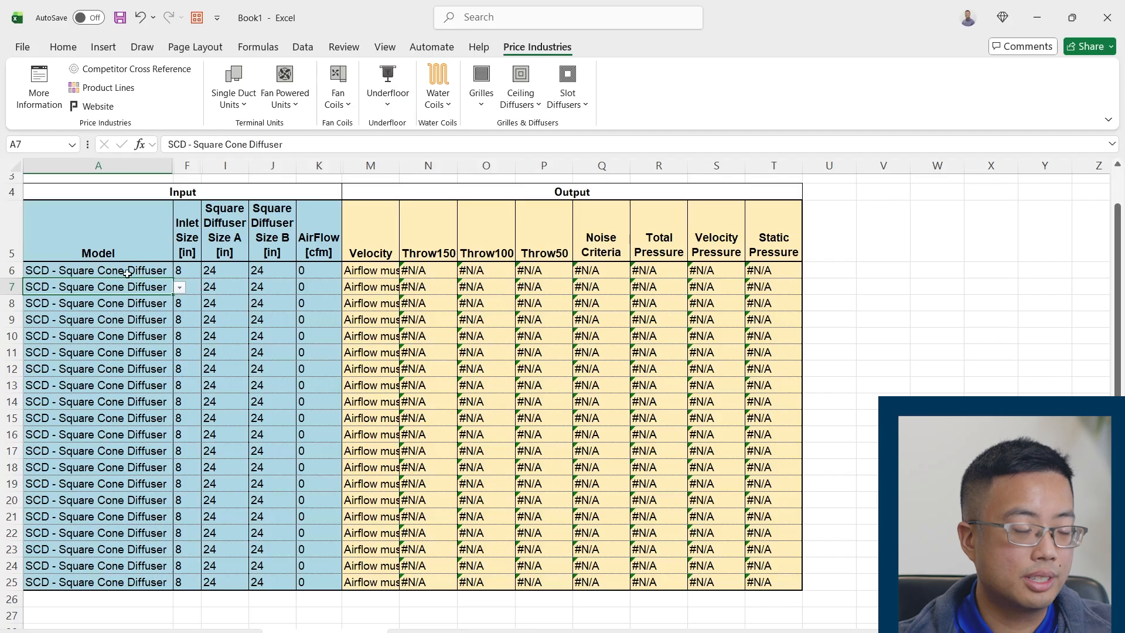
Set row 6's model to ASPD - Aluminum Square Plaque Diffuser and its Inlet Size to 6 inches
left_click(127, 274)
left_click(182, 273)
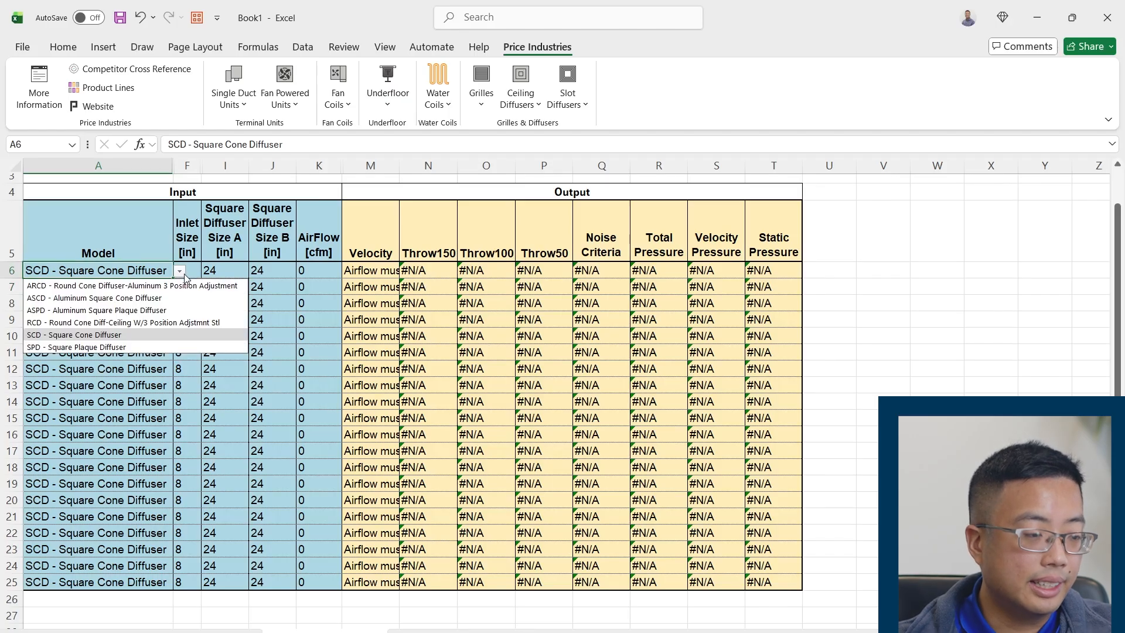
left_click(155, 311)
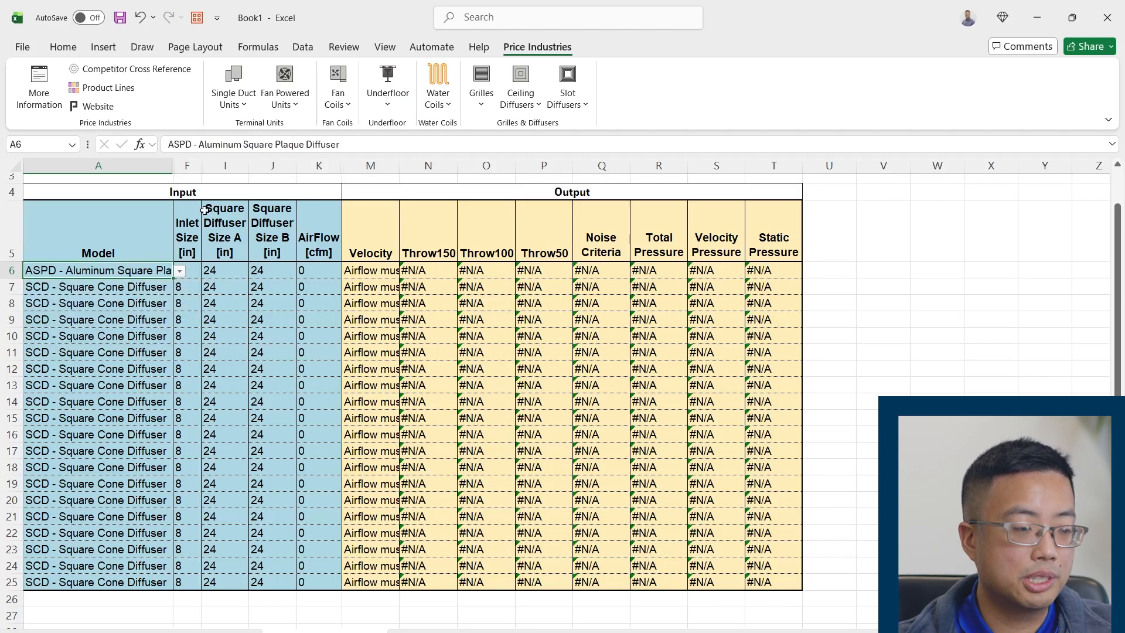
left_click(270, 332)
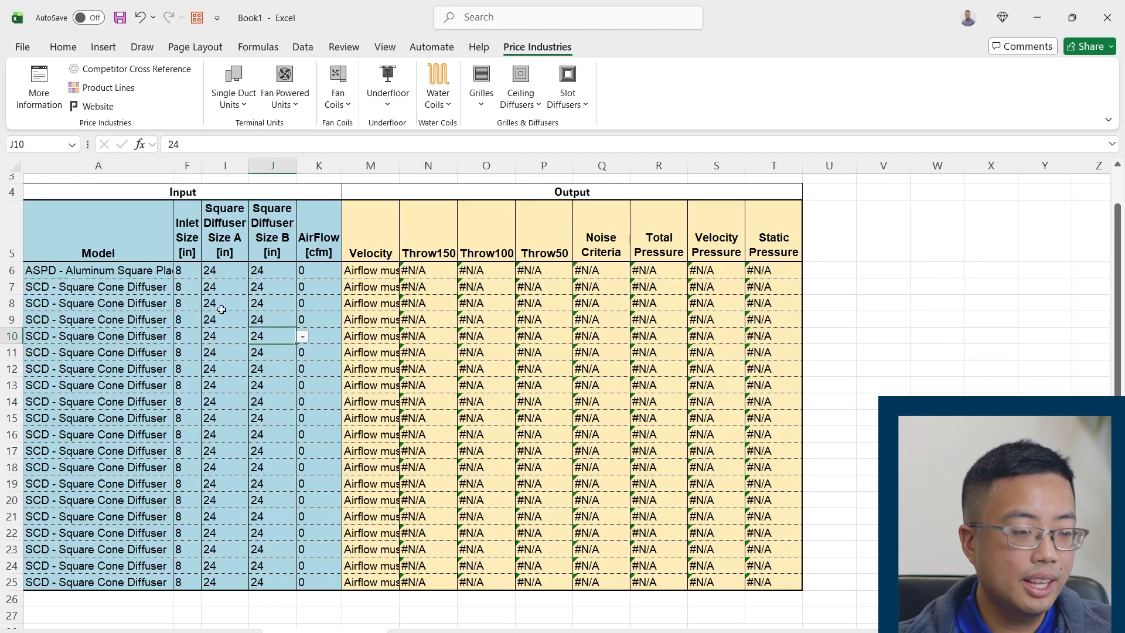
left_click(187, 274)
left_click(207, 273)
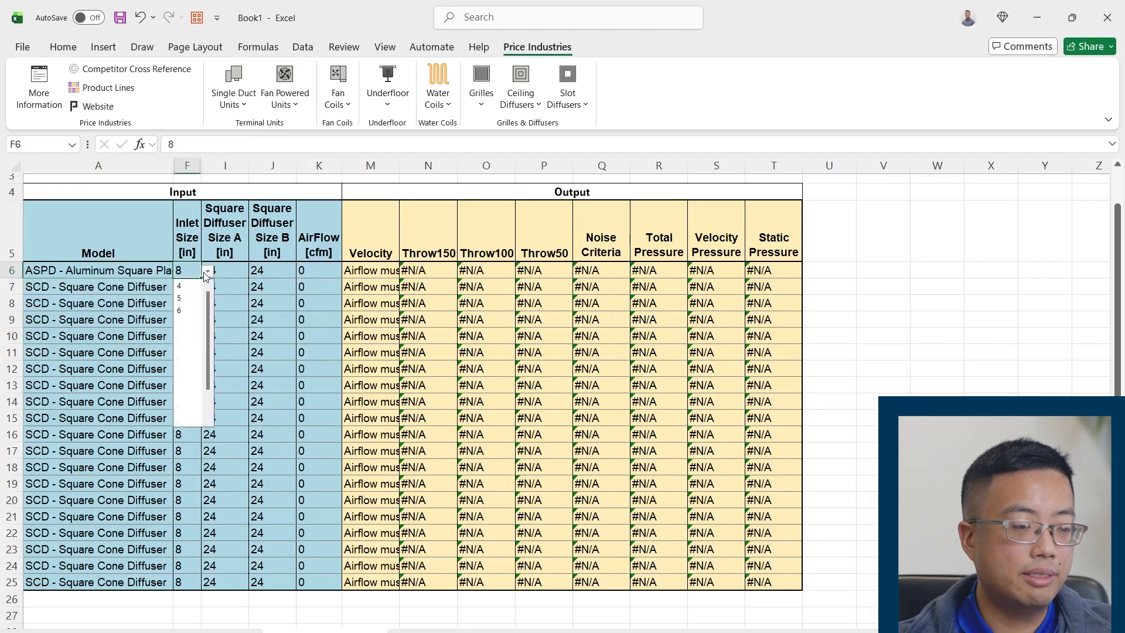
left_click(198, 312)
Set Square Diffuser Size A and Square Diffuser Size B in row 6 to 12 inches each
left_click(237, 271)
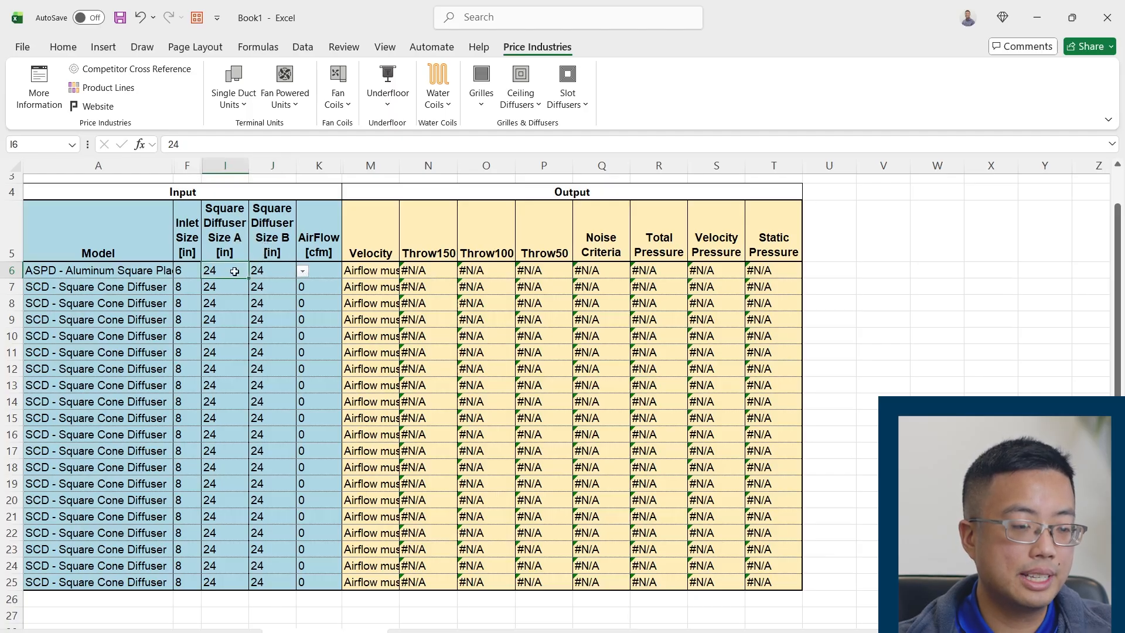
left_click(255, 272)
left_click(214, 286)
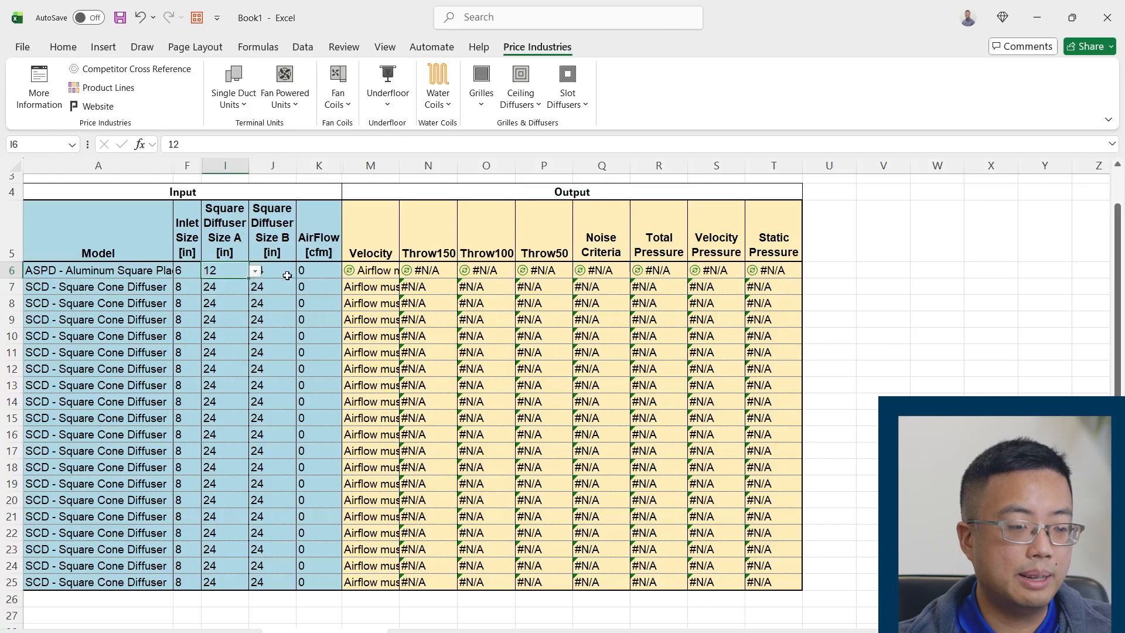
left_click(258, 273)
left_click(302, 272)
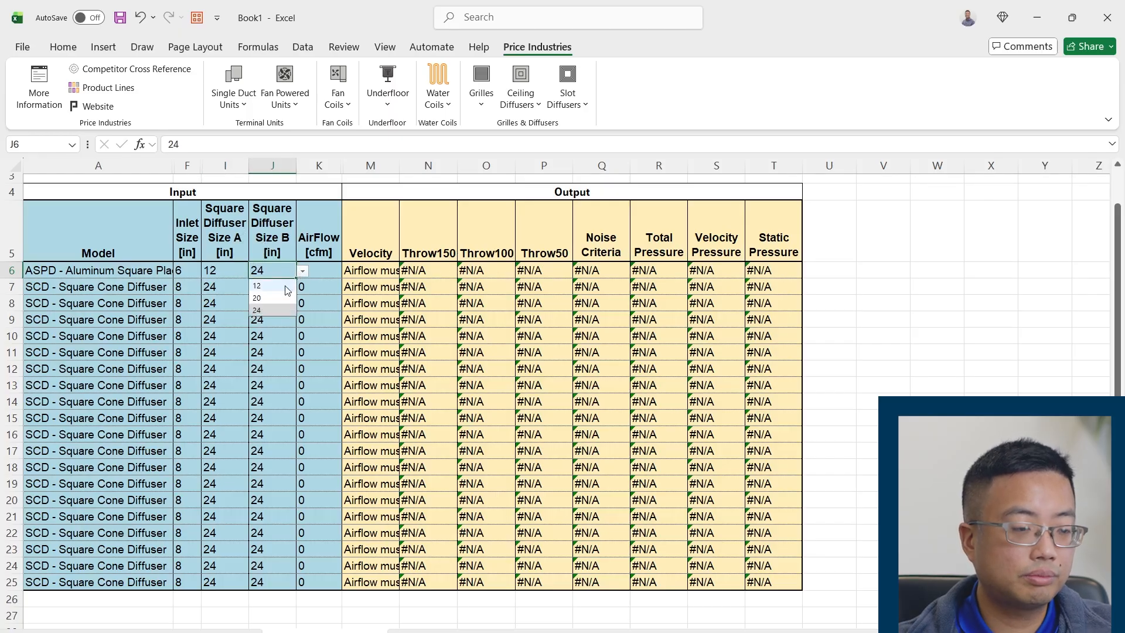
left_click(272, 286)
left_click(252, 303)
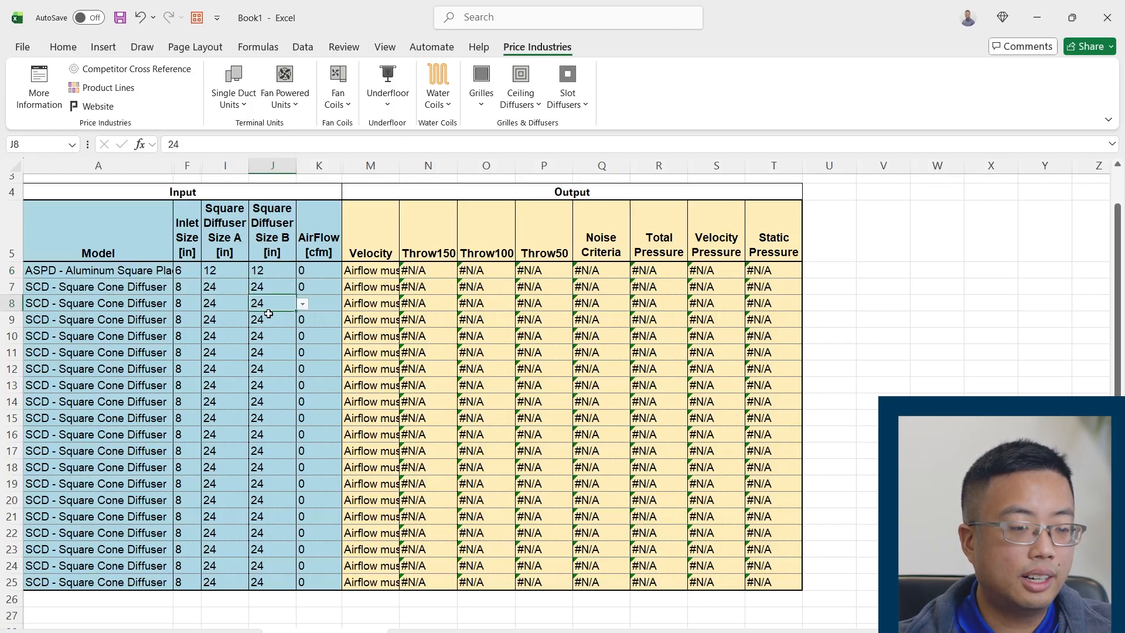
Set row 6's Inlet Size to 14 inches and widen the Velocity column to read its message
left_click(191, 275)
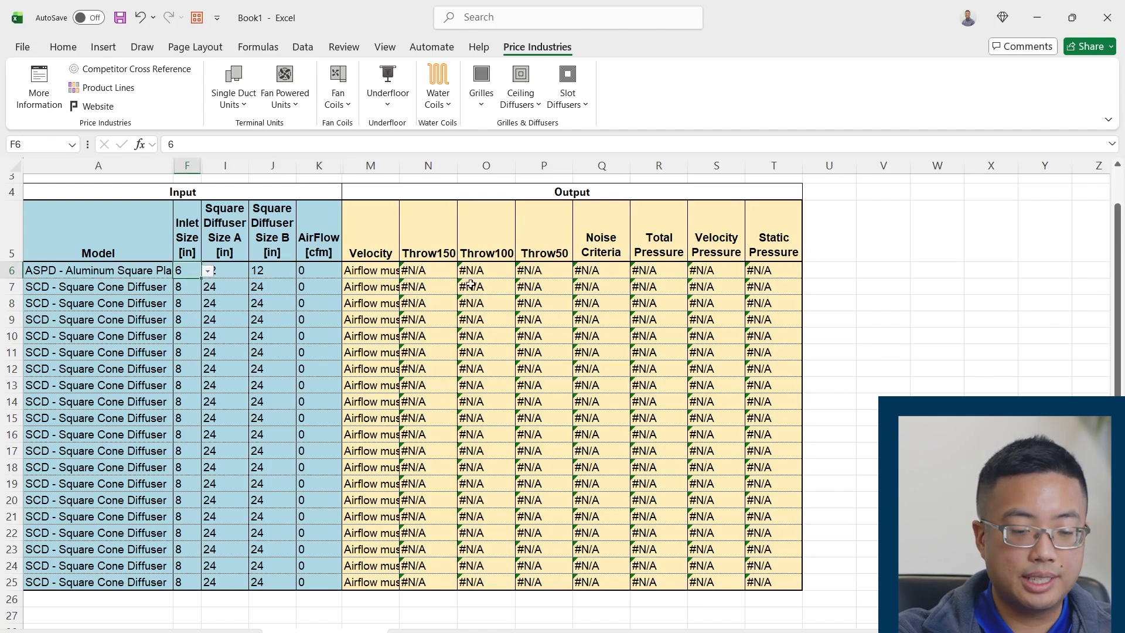
type("14")
key("Return")
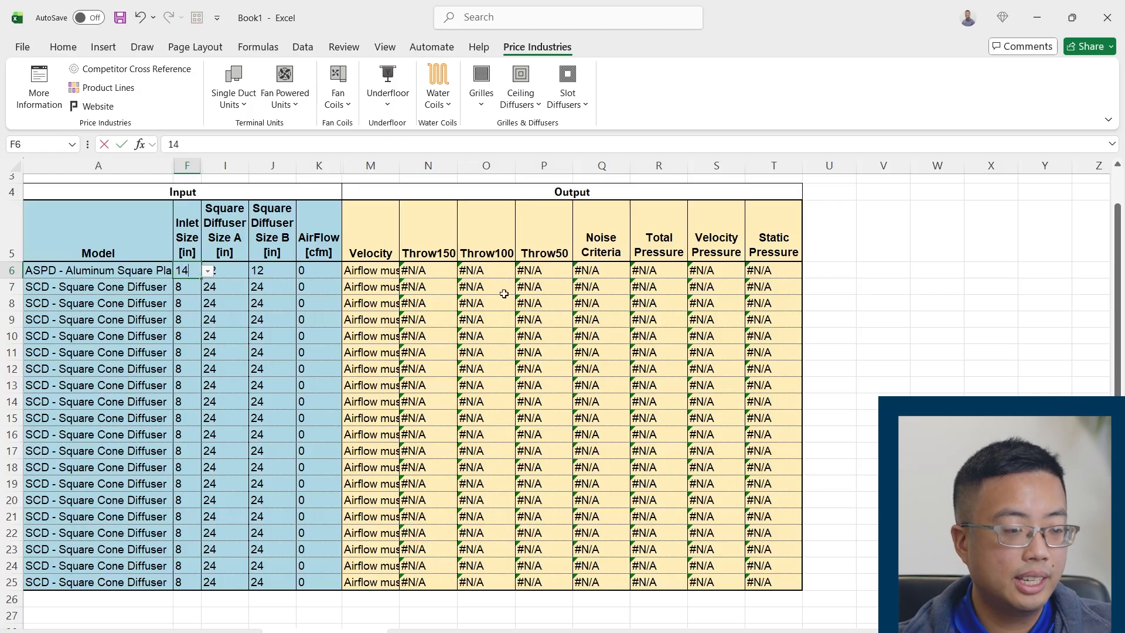
key("Tab")
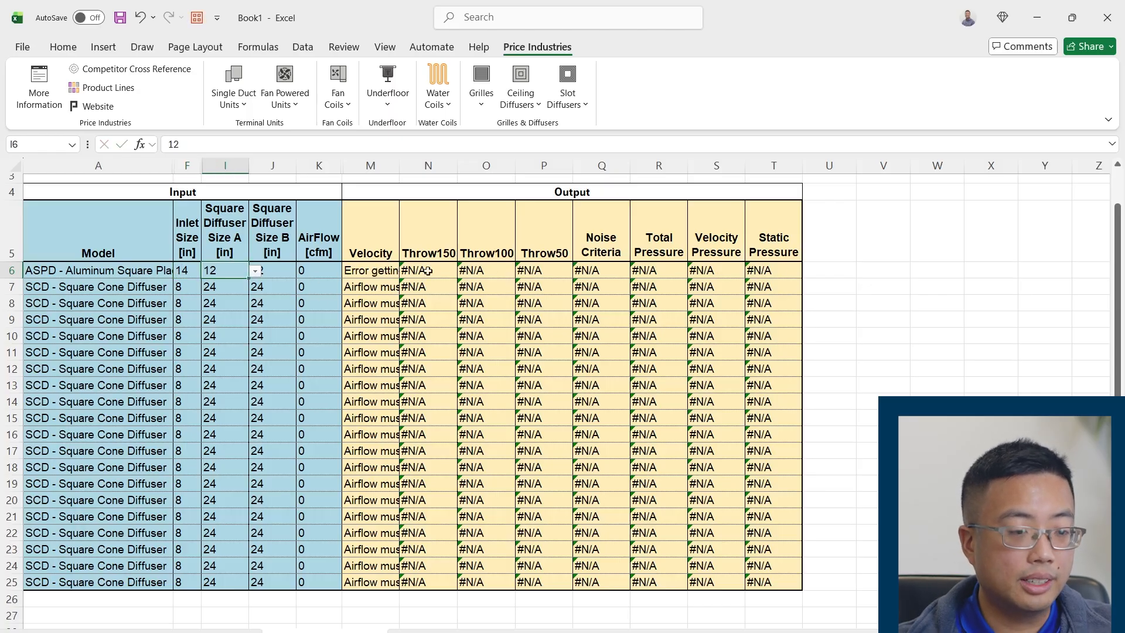
left_click_drag(399, 173, 555, 171)
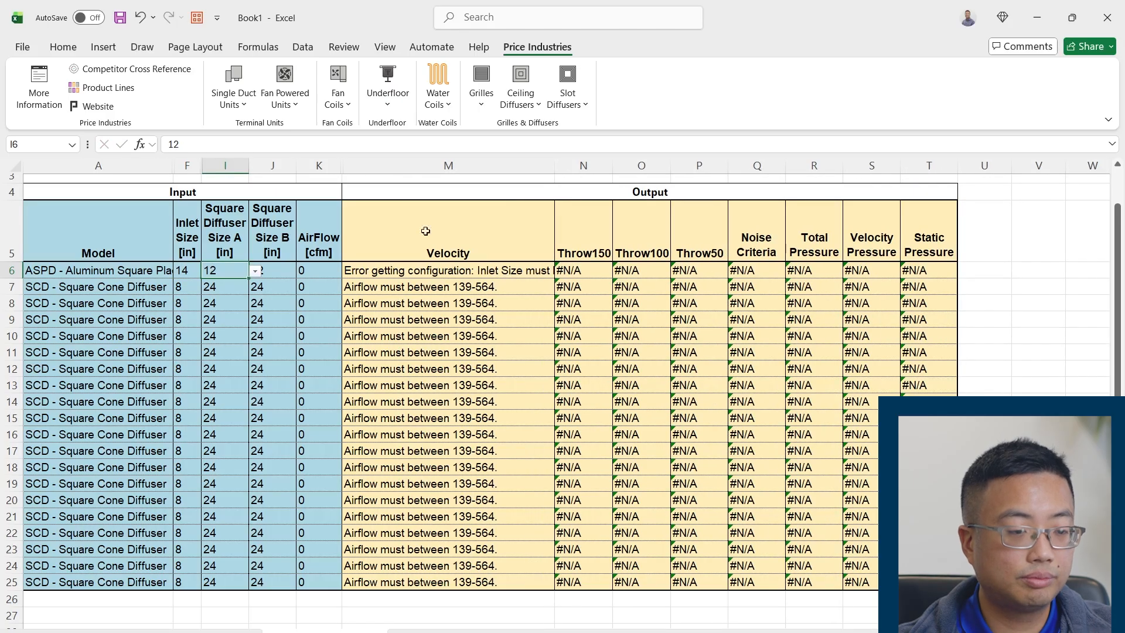
left_click(187, 274)
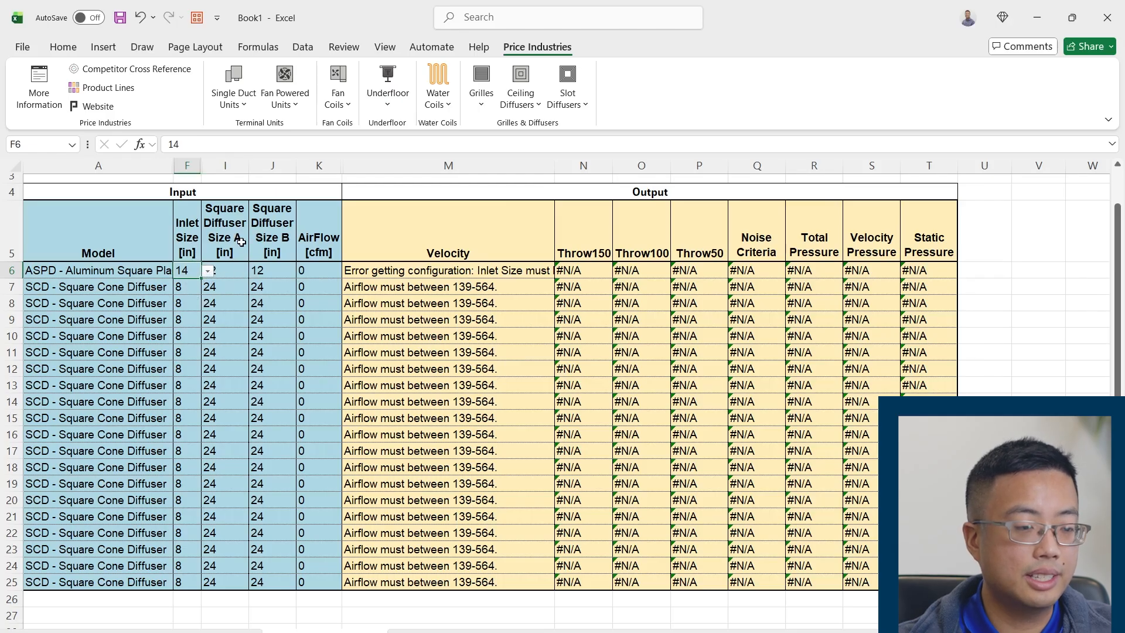
Set row 6's Inlet Size back to 6 inches
left_click(236, 300)
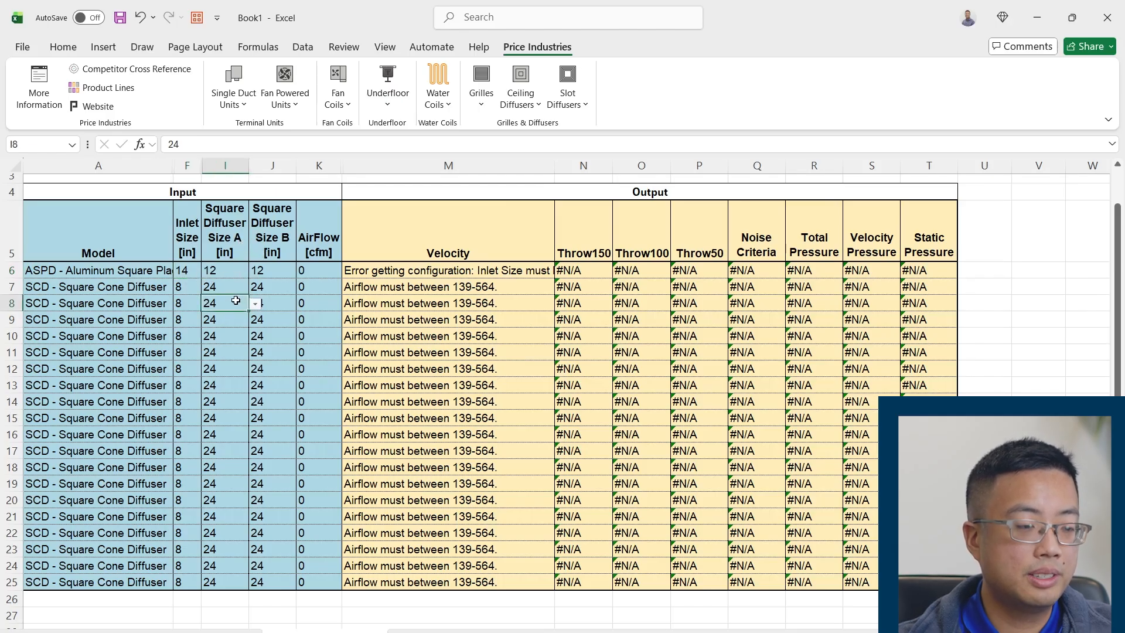
left_click(181, 270)
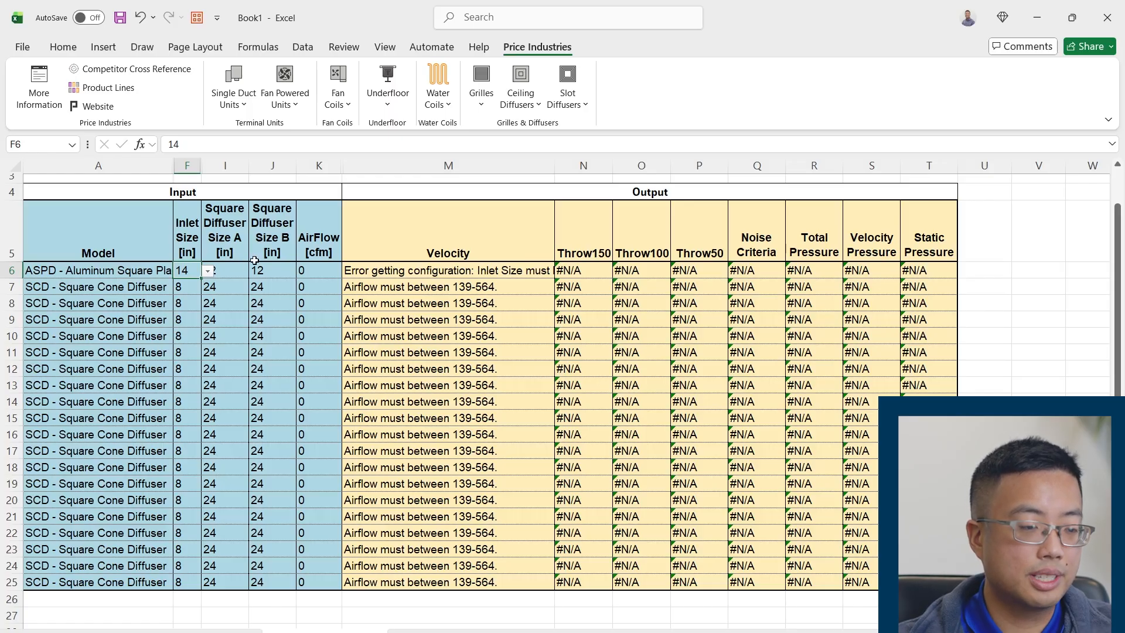
type("6")
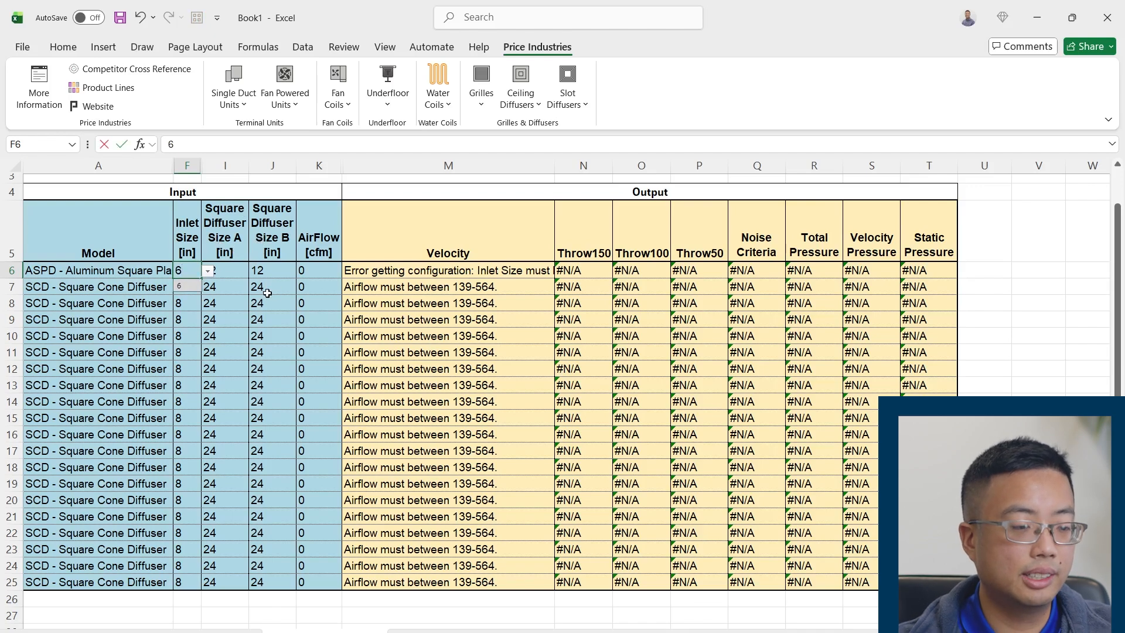
key("Tab")
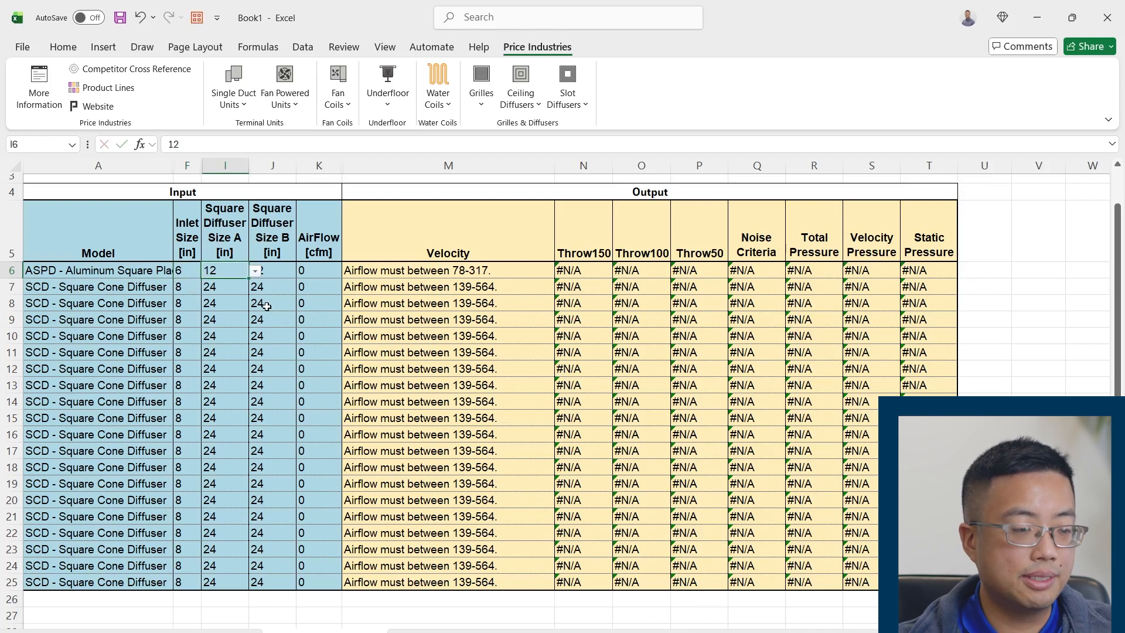
Set row 6's AirFlow to 150 cfm and review its output values from Velocity to Static Pressure
key("Tab")
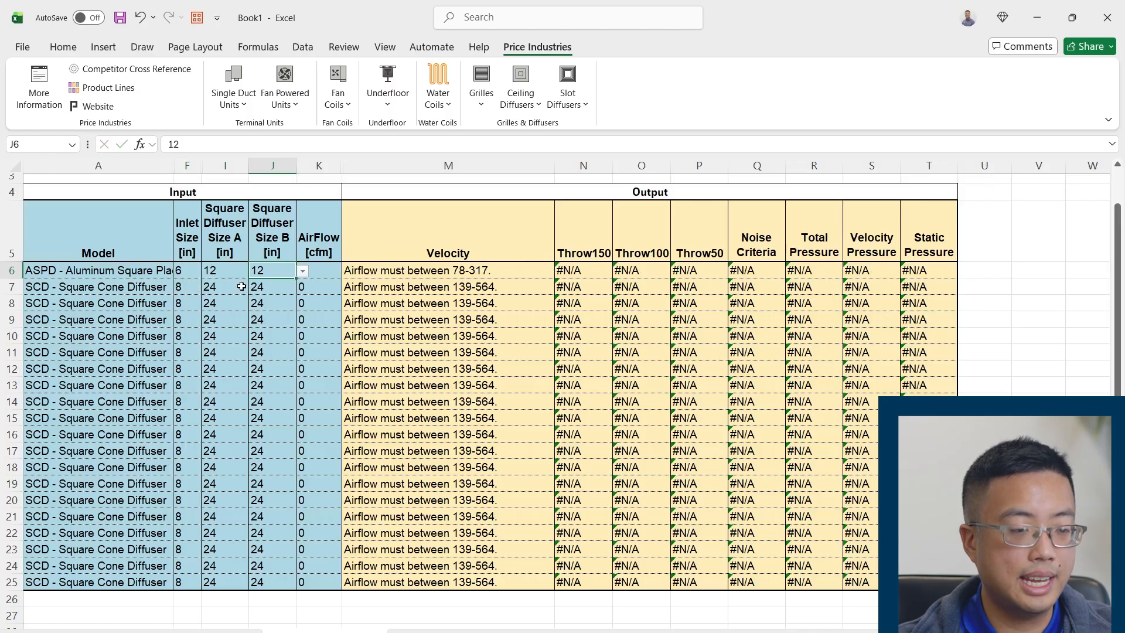
key("Tab")
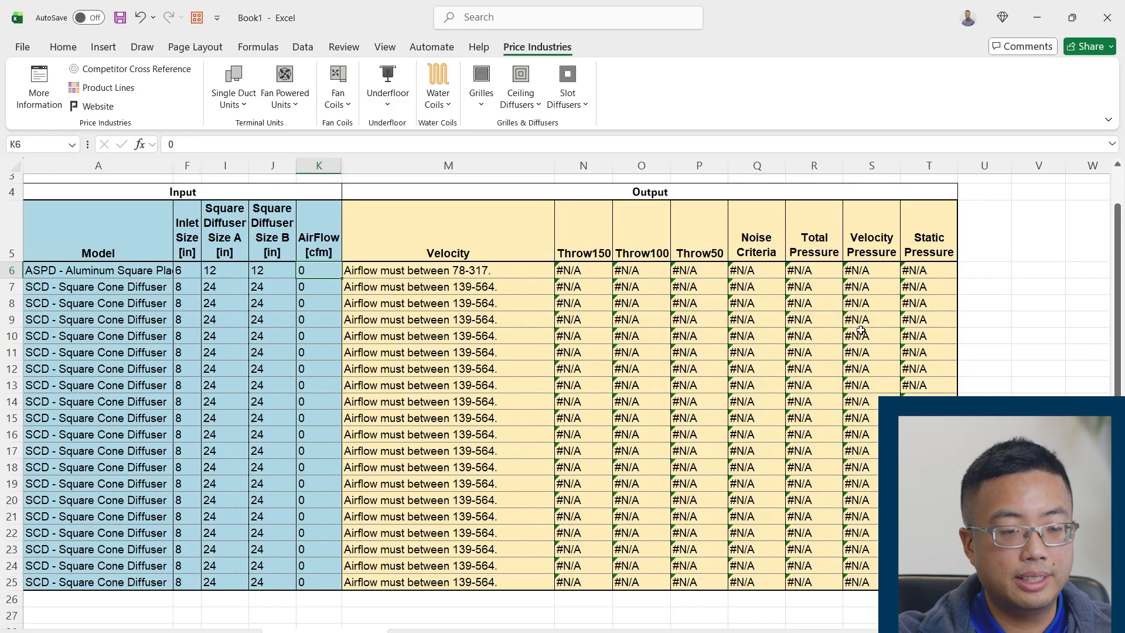
type("150")
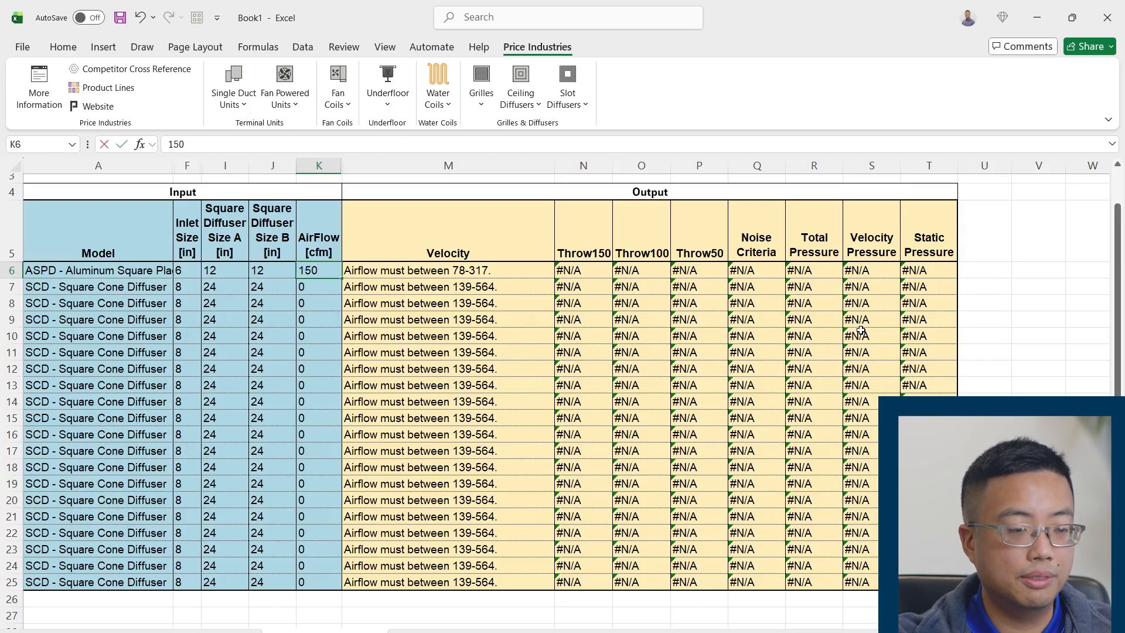
key("Return")
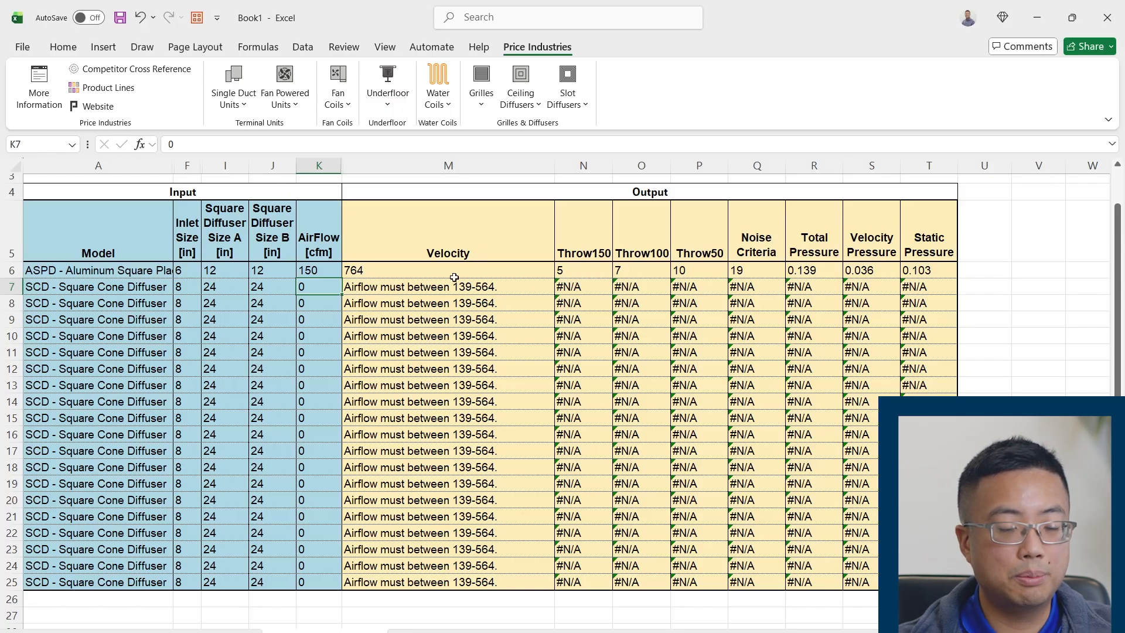
left_click_drag(468, 275, 914, 271)
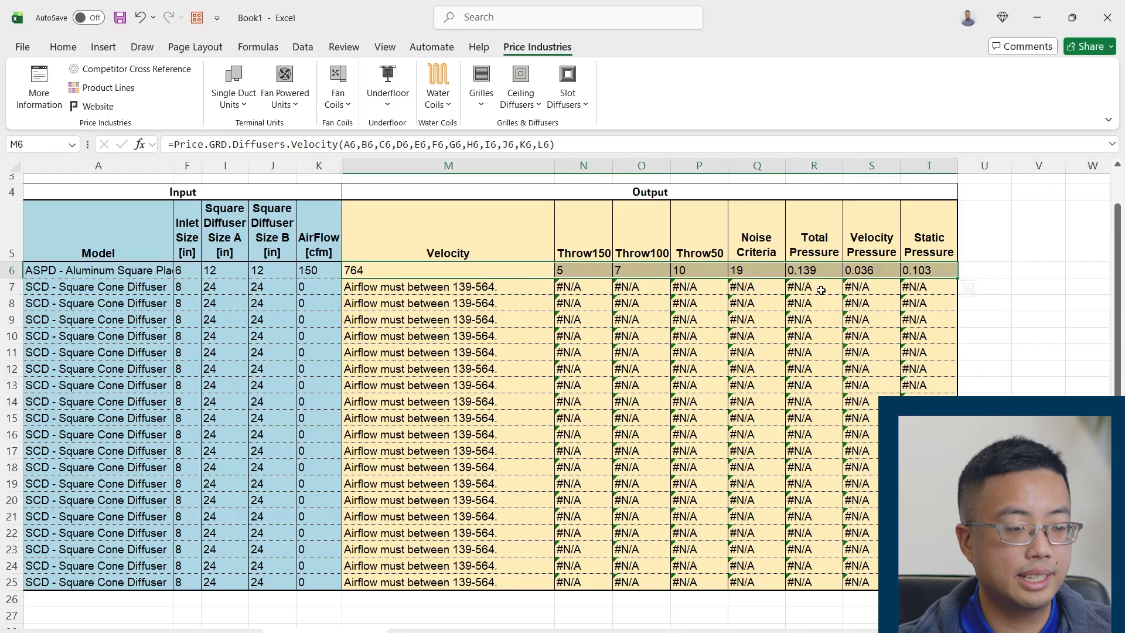
Set row 7's model to ARCD - Round Cone Diffuser-Aluminum 3 Position Adjustment
left_click(130, 291)
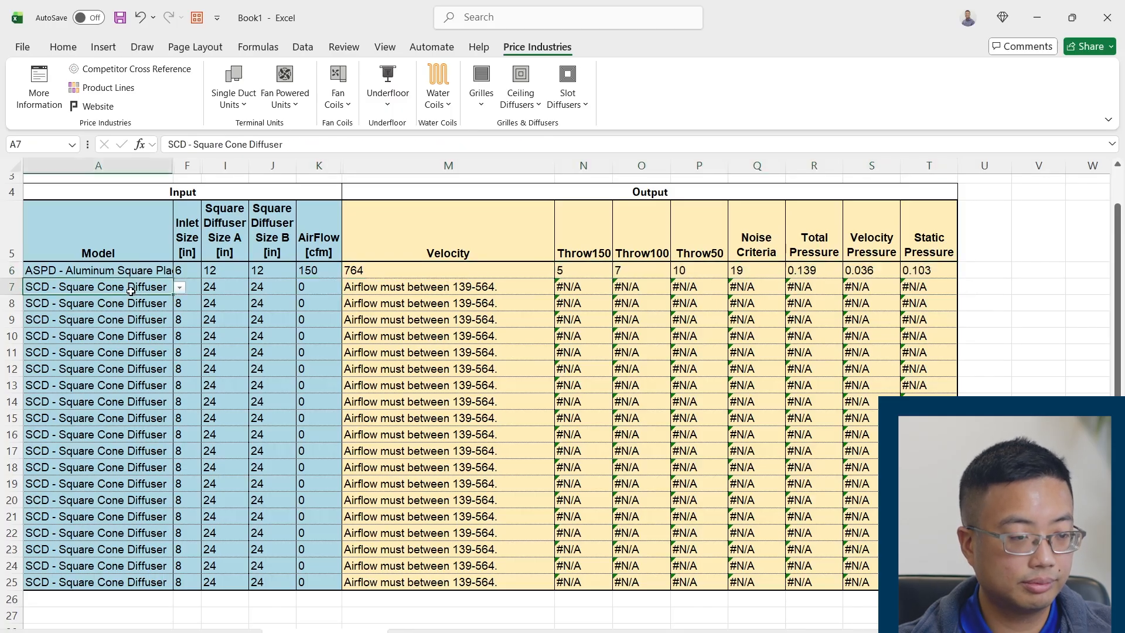
left_click(180, 288)
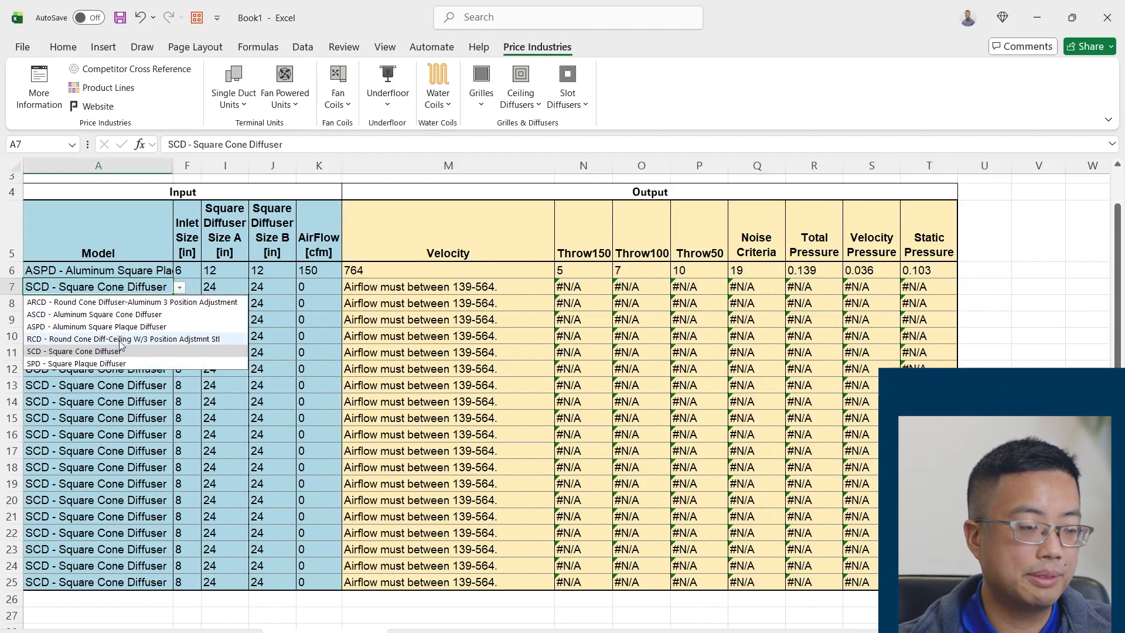
left_click(98, 301)
key("Tab")
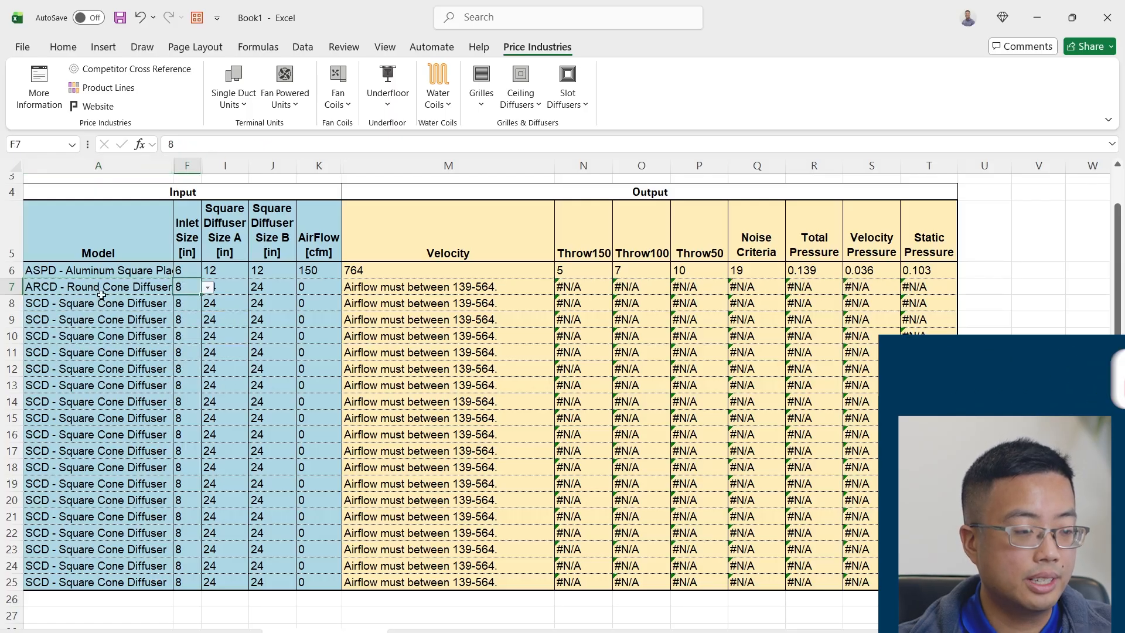
left_click(106, 296)
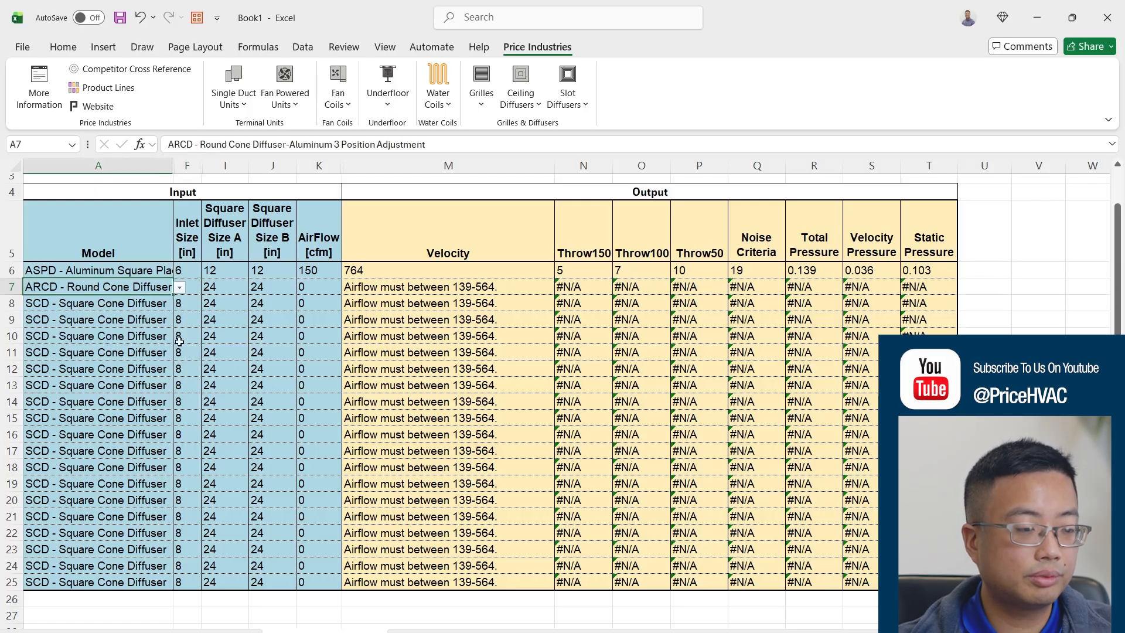
key("Tab")
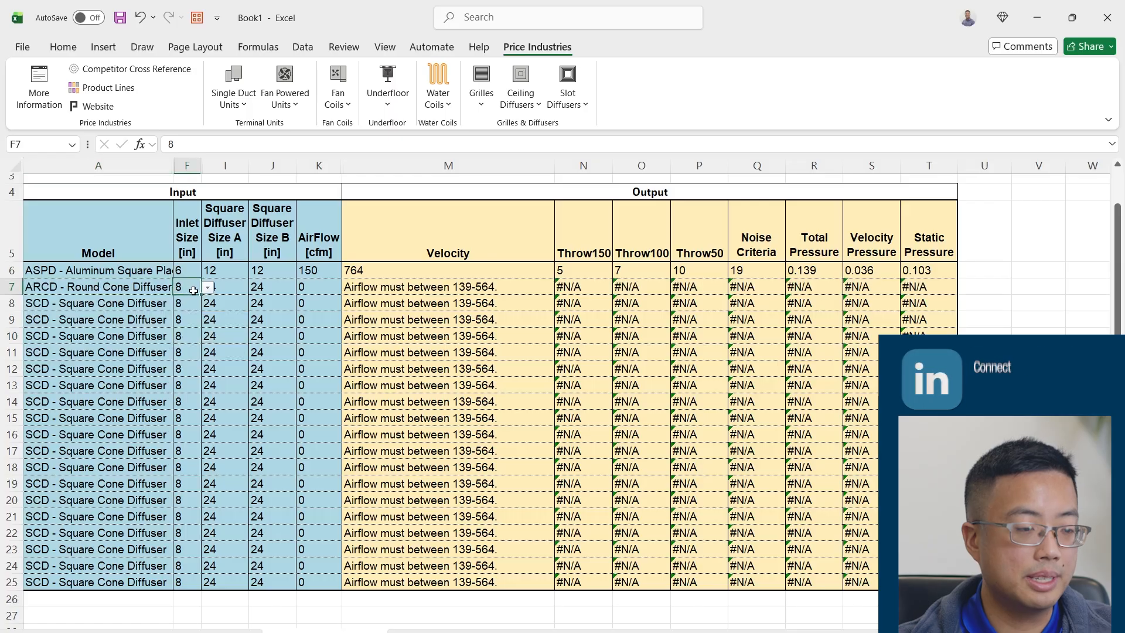
Clear Square Diffuser Size A and Square Diffuser Size B in row 7
left_click(241, 288)
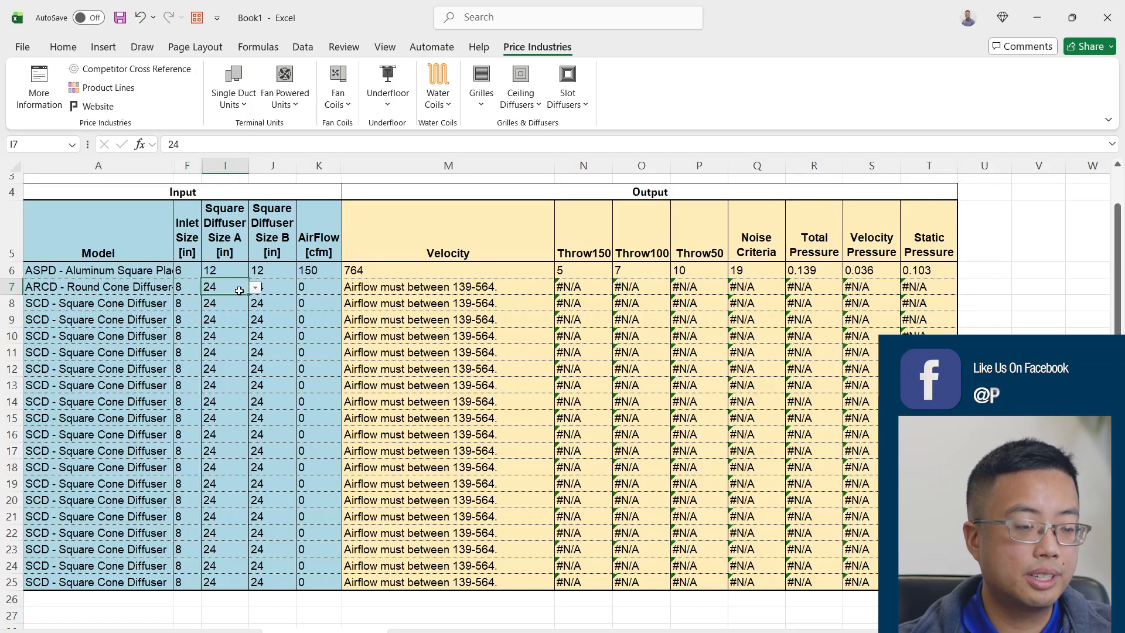
left_click(275, 287)
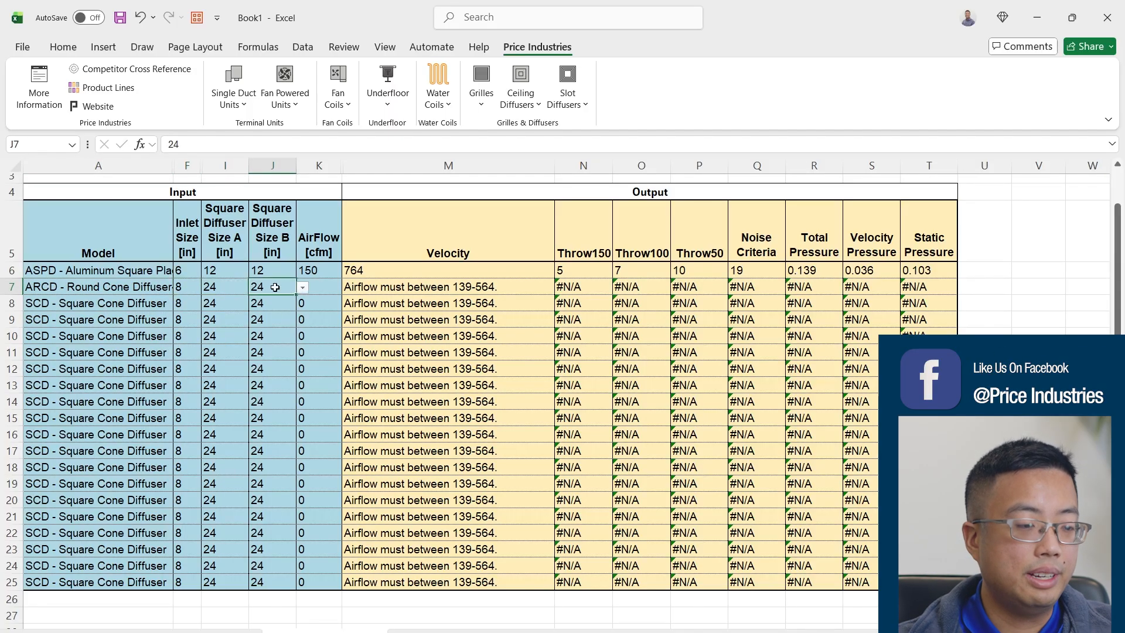
left_click(232, 289)
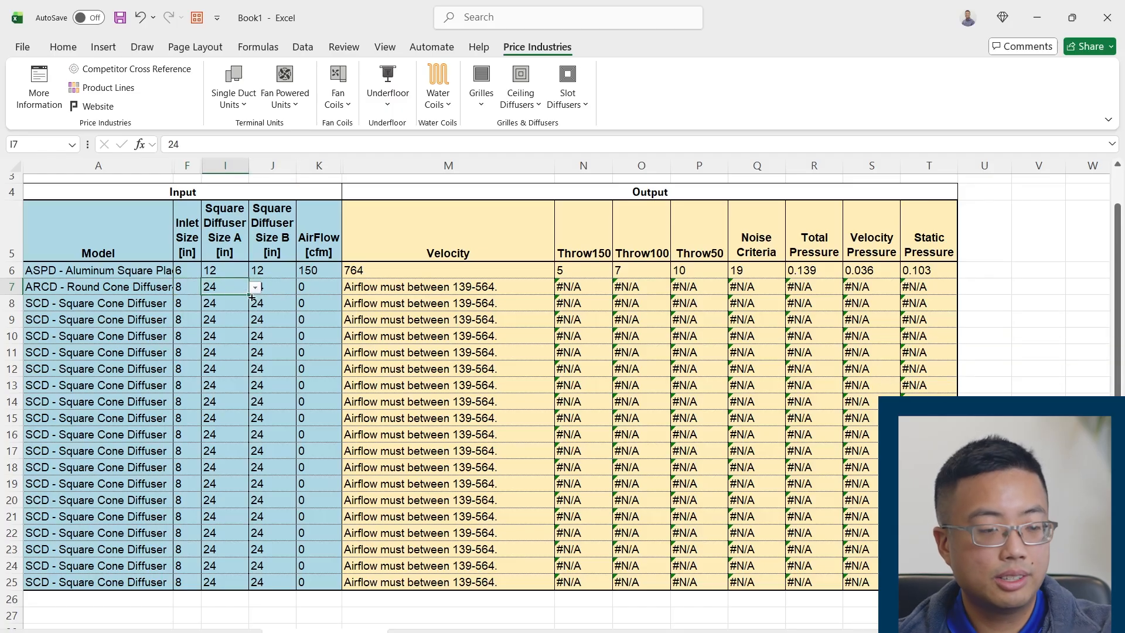
left_click_drag(245, 289, 280, 291)
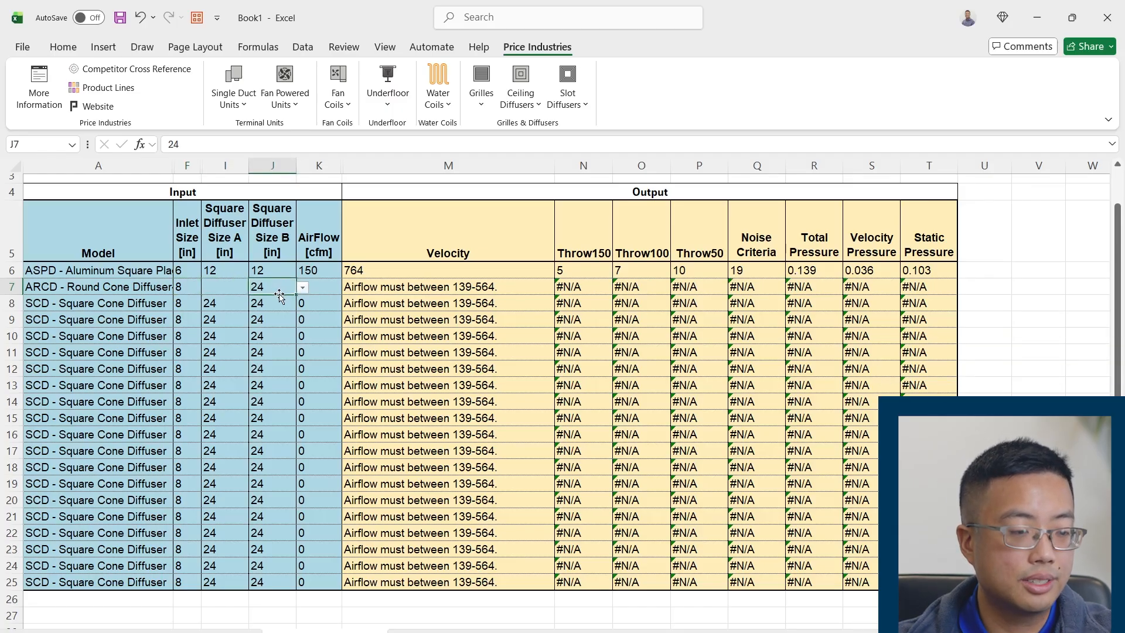
key("Delete")
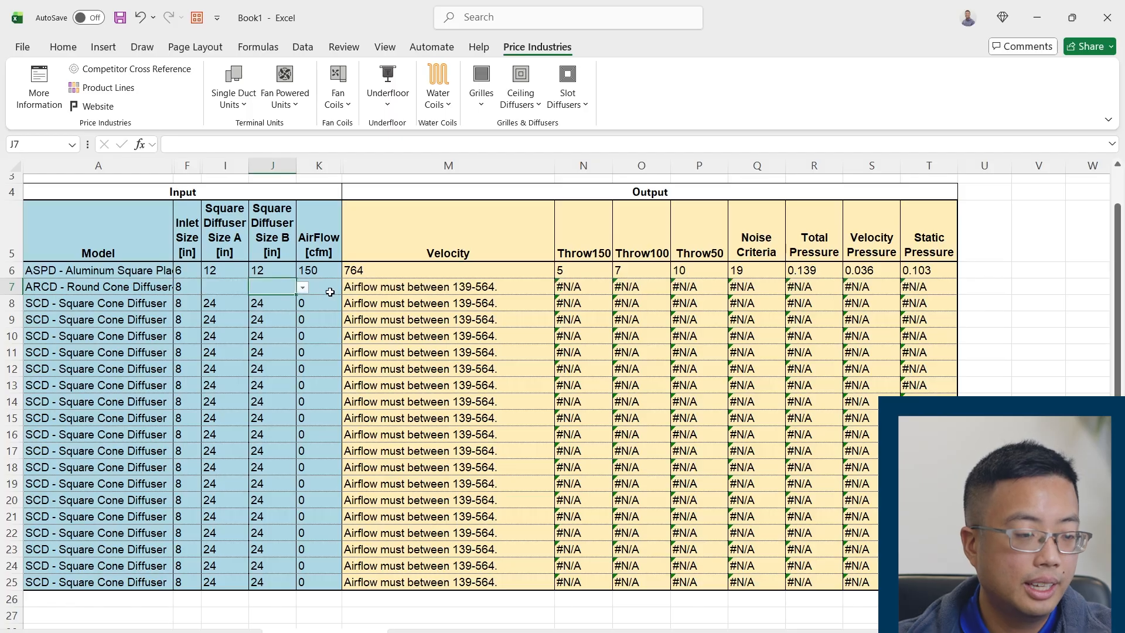
Set row 7's AirFlow to 250 cfm and compare the inputs and outputs of rows 6 and 7
left_click(328, 290)
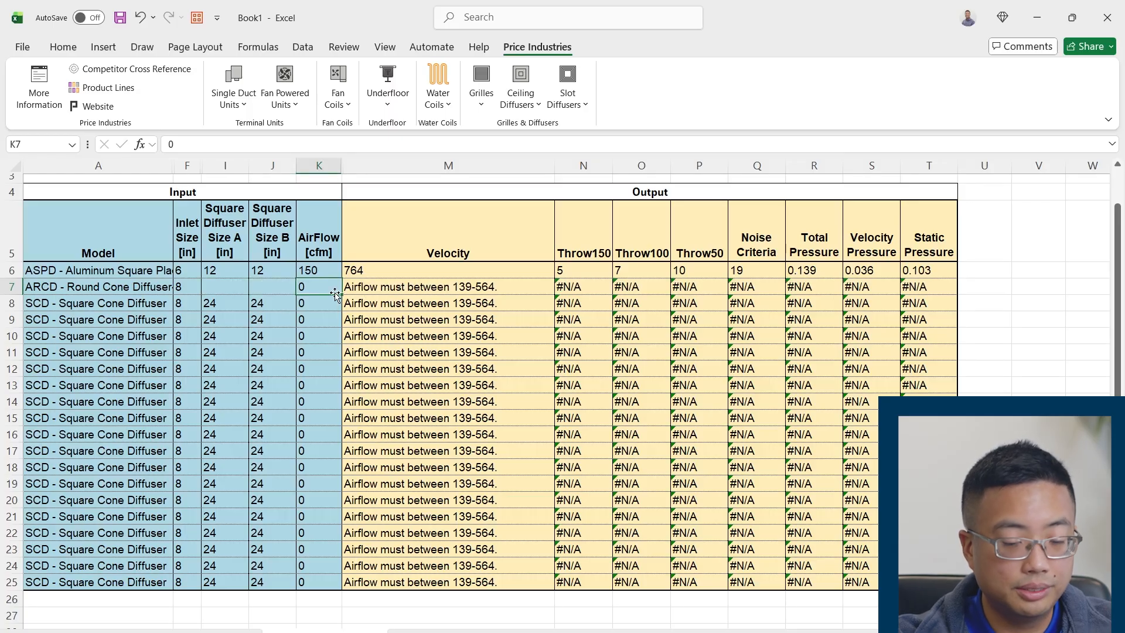
type("250")
key("Return")
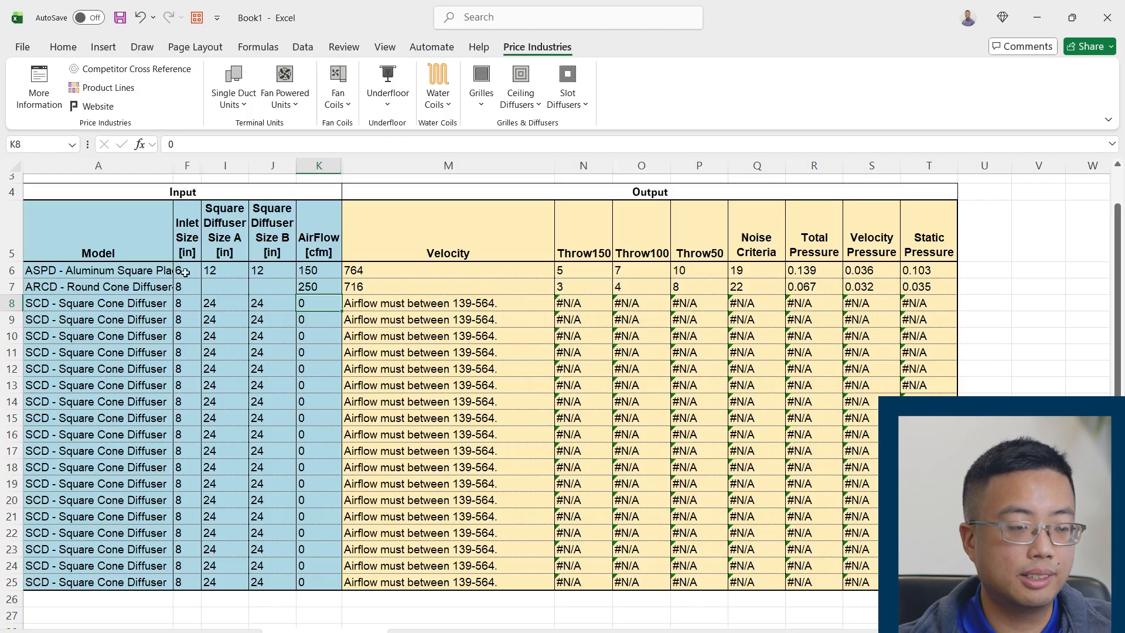
left_click_drag(160, 274, 910, 275)
left_click(112, 293)
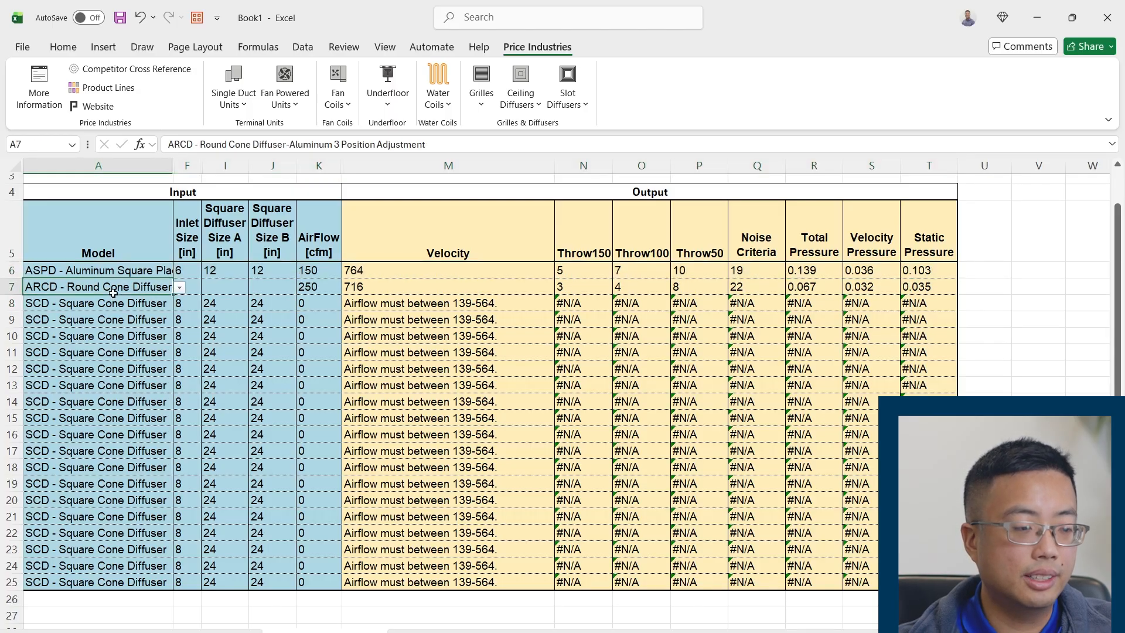
left_click(921, 286)
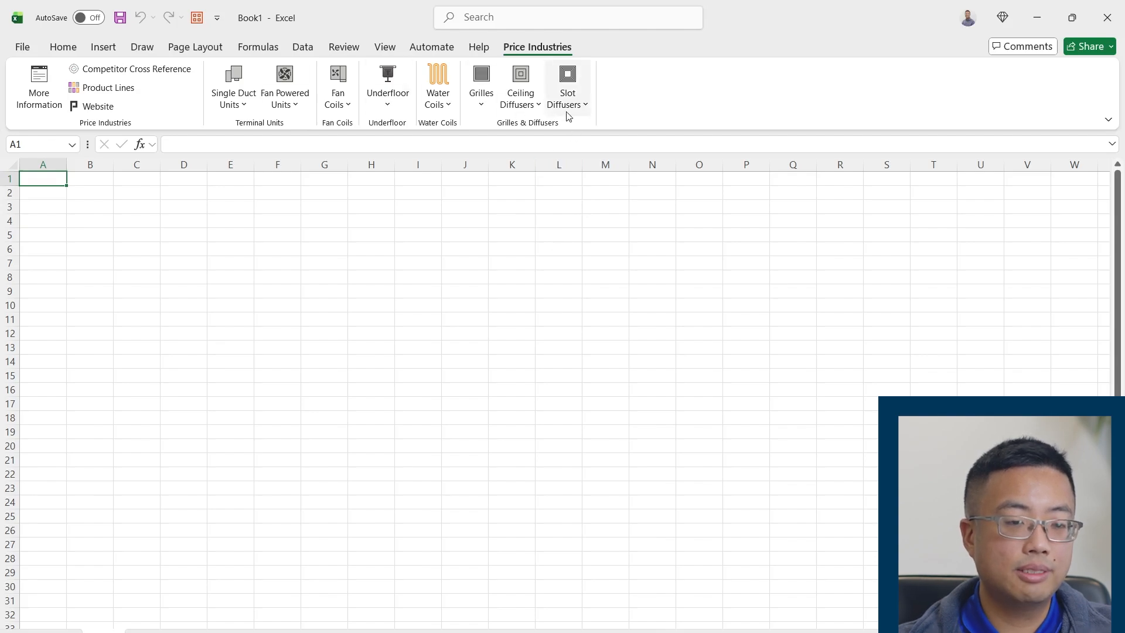
Generate a Slot Diffusers sample table with the slot type CF - Custom Flow Architectural Slot Diffuser
left_click(573, 106)
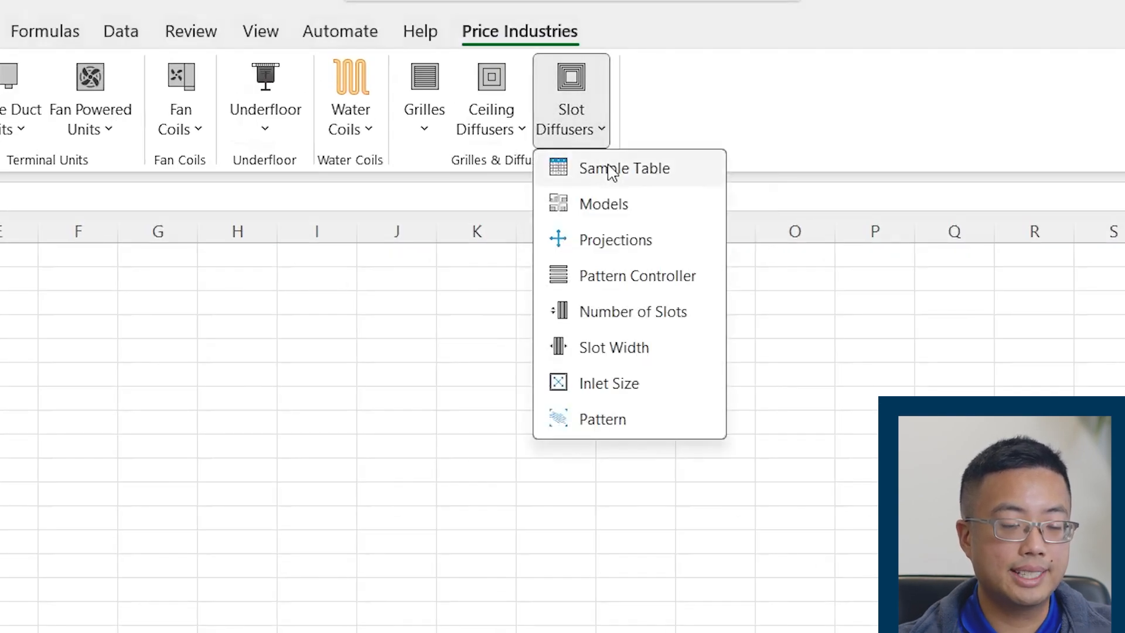
left_click(611, 171)
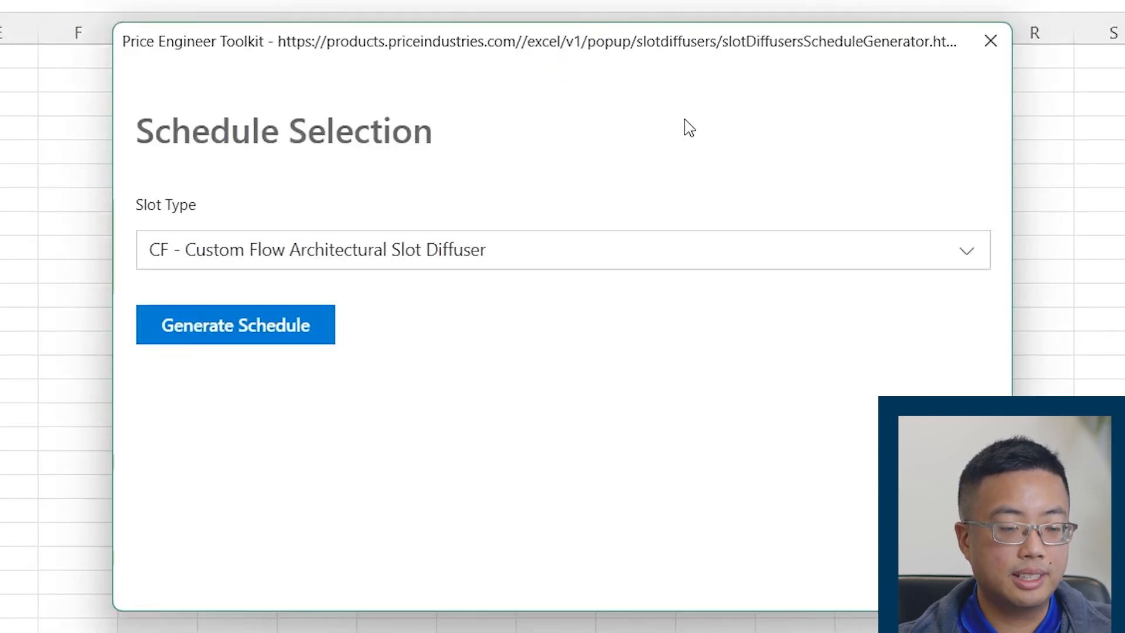
left_click(661, 267)
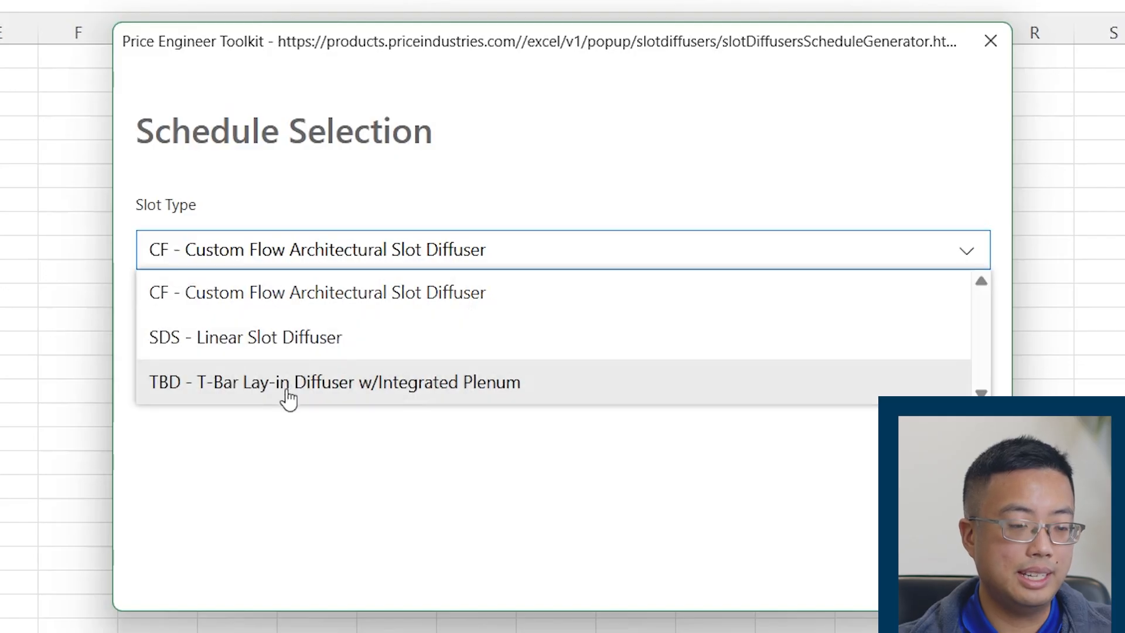
left_click(367, 307)
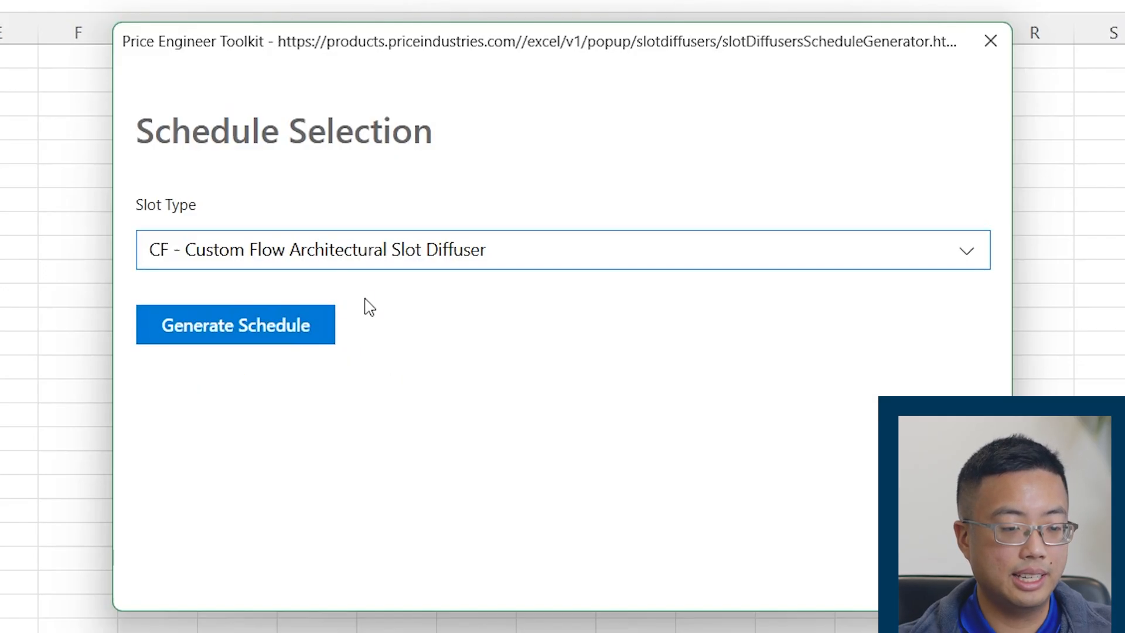
left_click(300, 333)
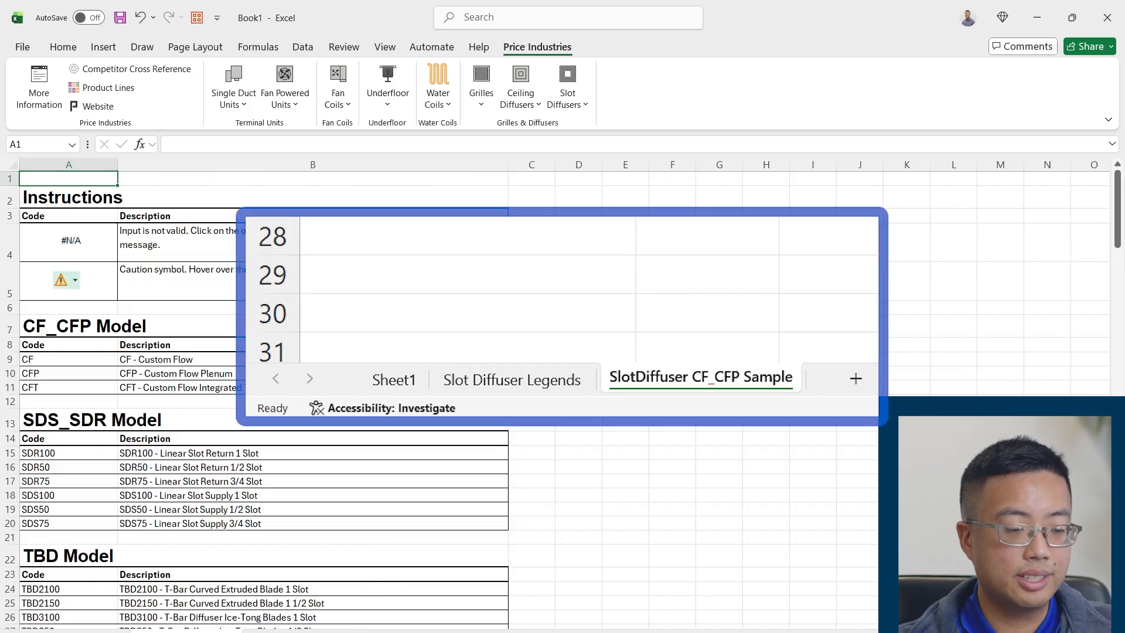
View the SlotDiffuser CF_CFP Sample sheet, then examine the Slot Diffuser Legends sheet's model codes, projections and Instructions block
left_click(319, 632)
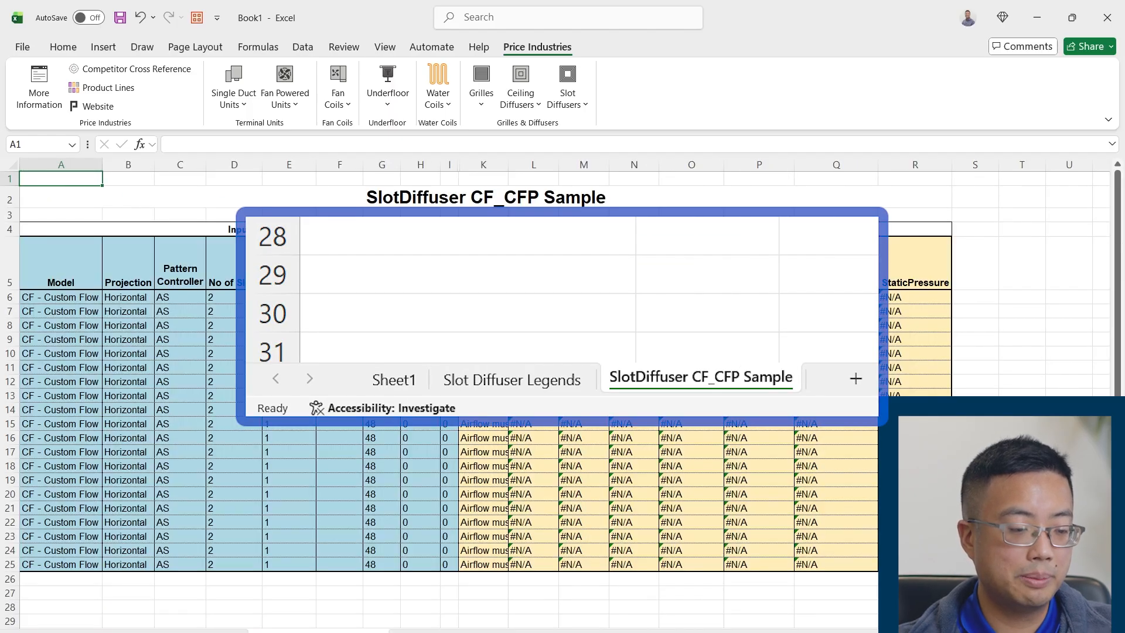
left_click(186, 632)
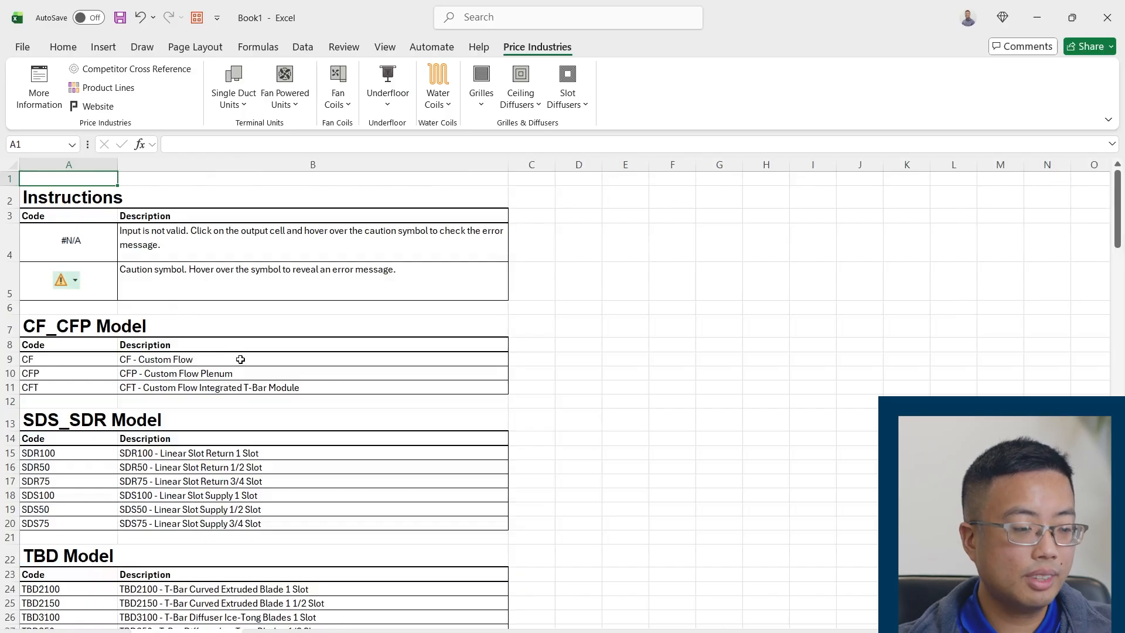
scroll(240, 359, "down", 6)
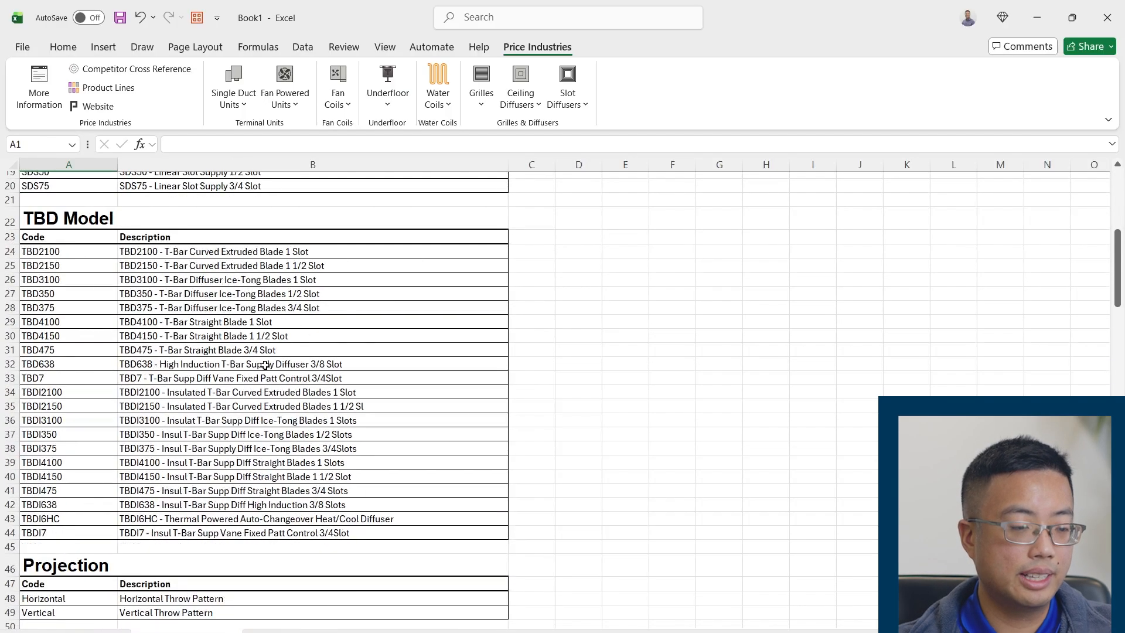
scroll(265, 365, "down", 7)
scroll(276, 363, "up", 6)
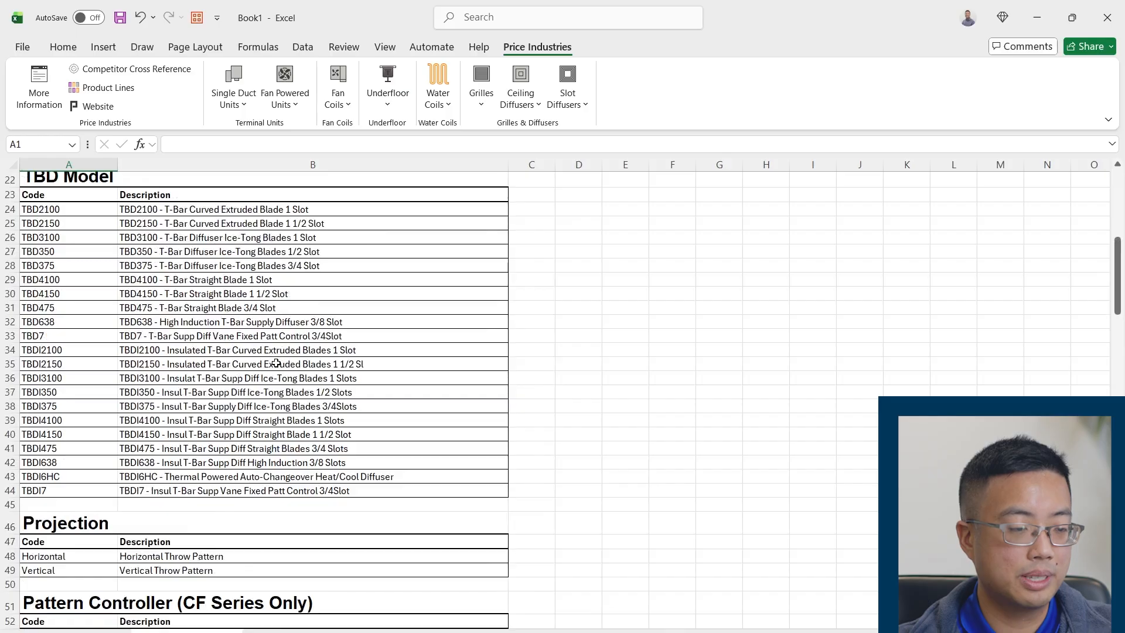
scroll(276, 363, "up", 7)
left_click_drag(60, 214, 328, 274)
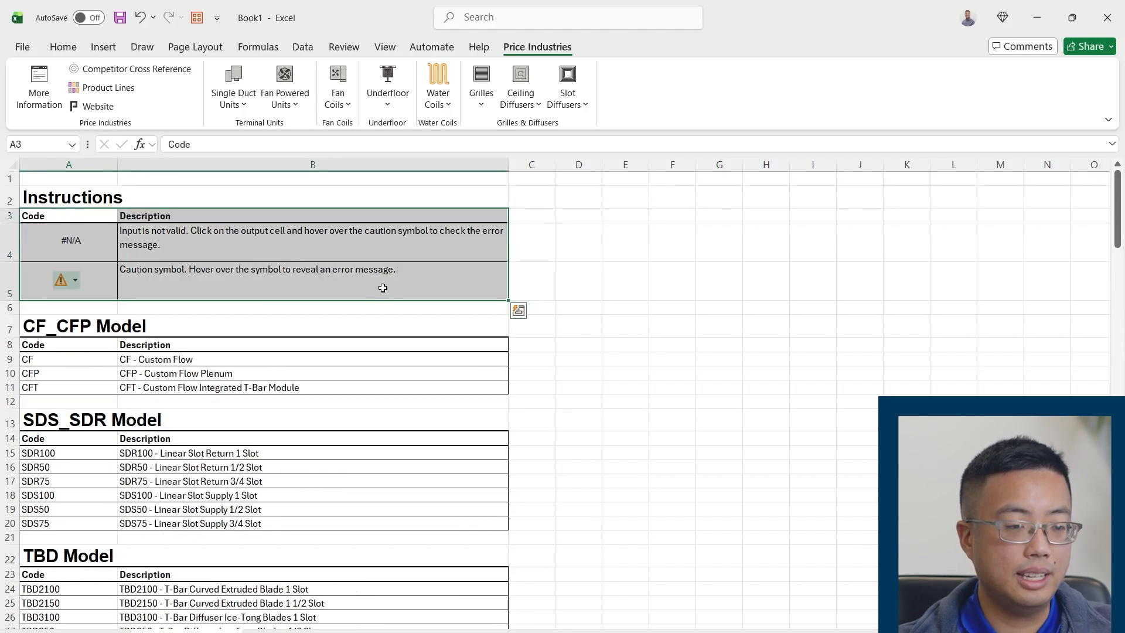
In row 6 of the SlotDiffuser CF_CFP Sample sheet, set Model to CFP - Custom Flow Plenum and Projection to Vertical
left_click(340, 631)
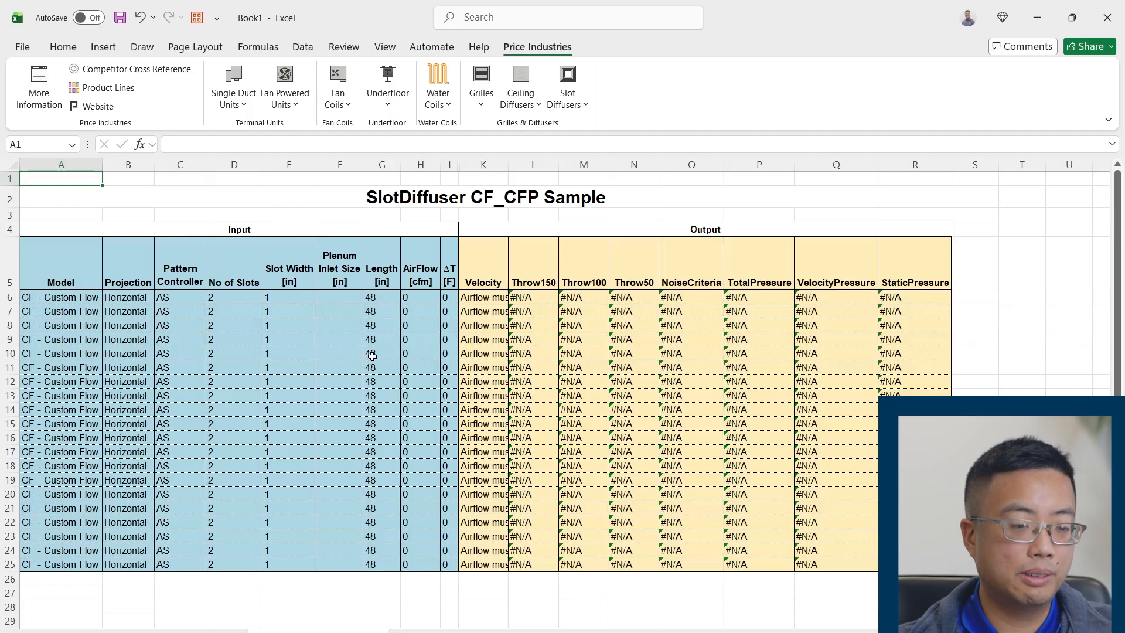
left_click(52, 297)
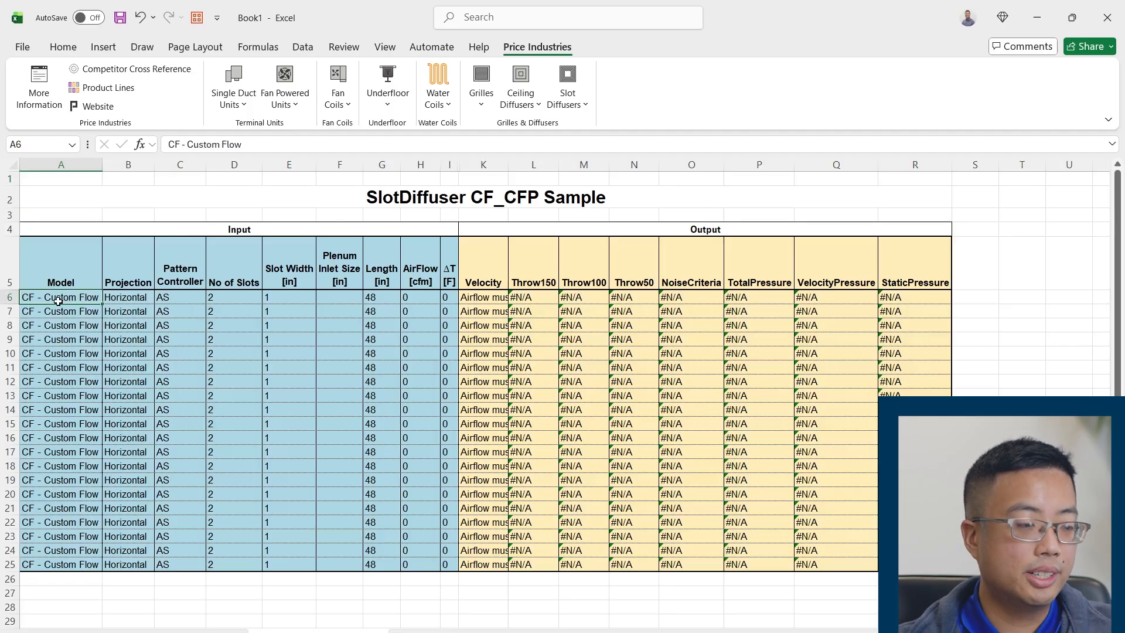
left_click(108, 298)
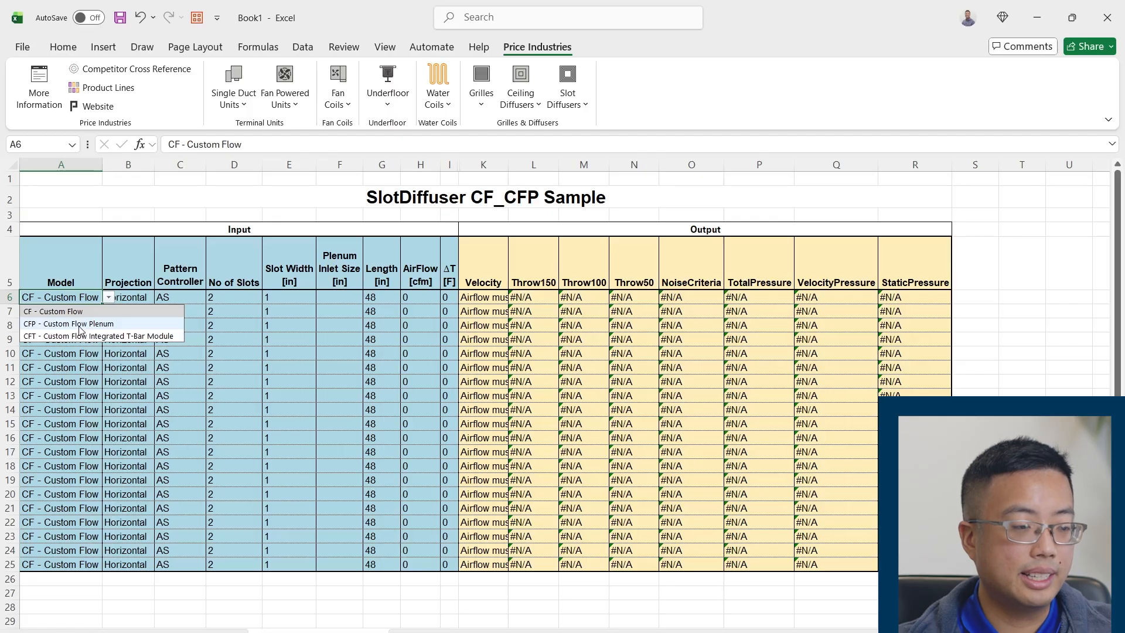
left_click(81, 330)
key("Tab")
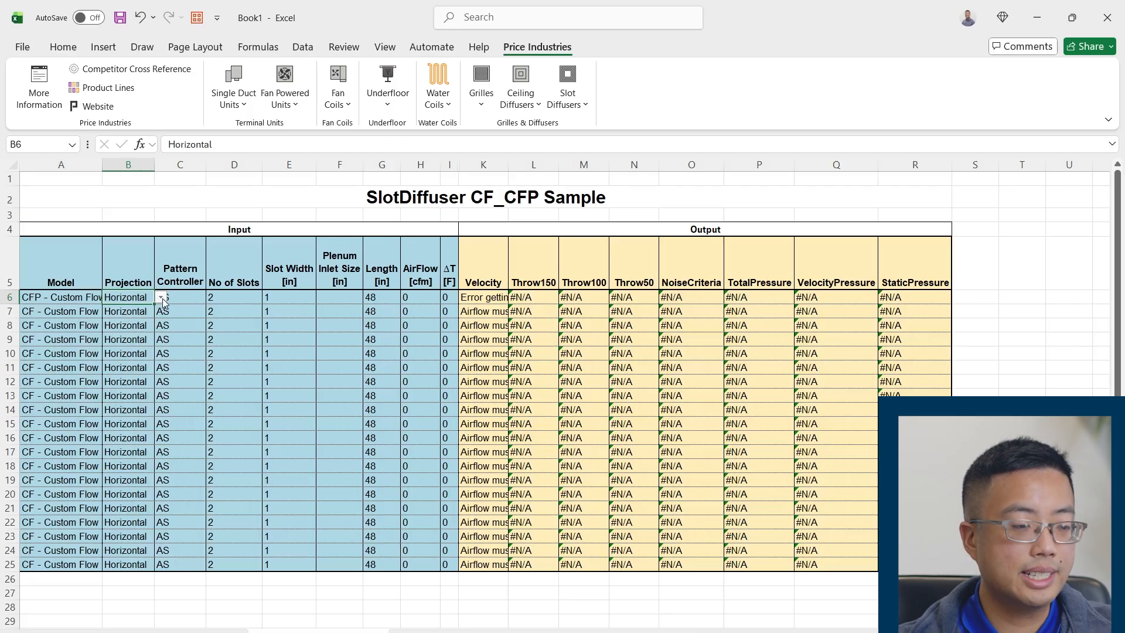
left_click(161, 297)
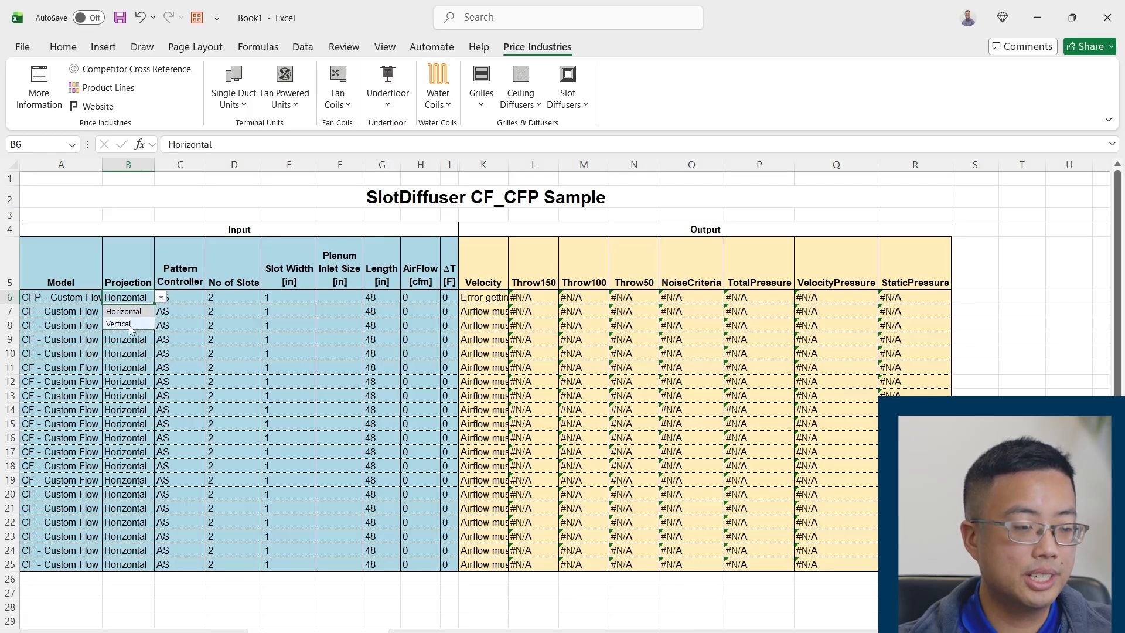
left_click(120, 324)
Set row 6's Pattern Controller to JS and check the available pattern controller options
left_click(201, 300)
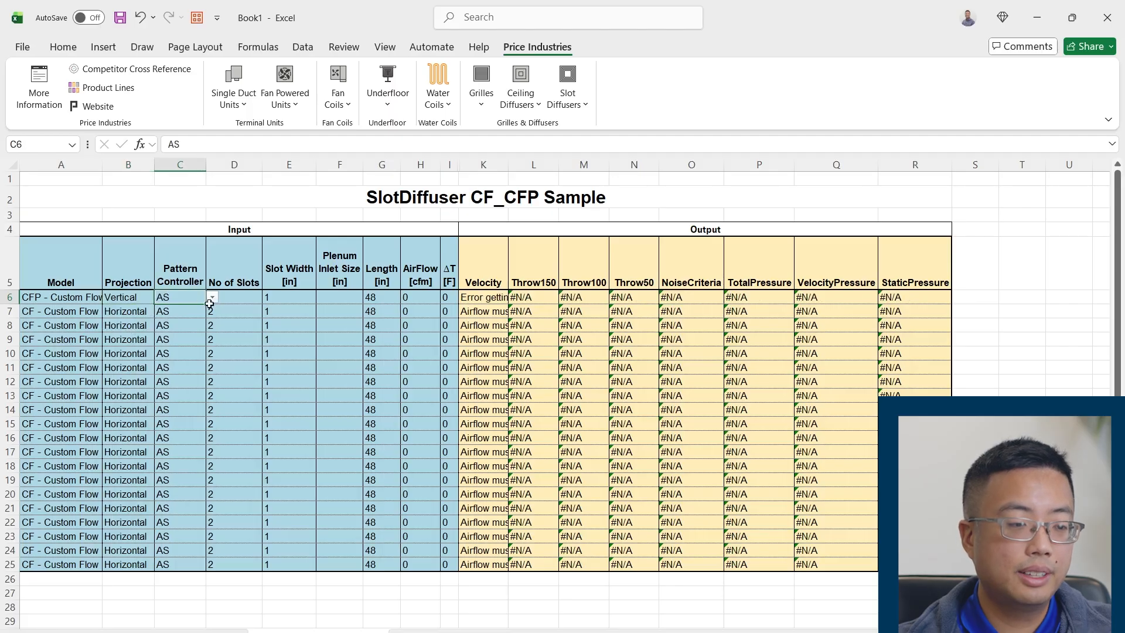
left_click(212, 299)
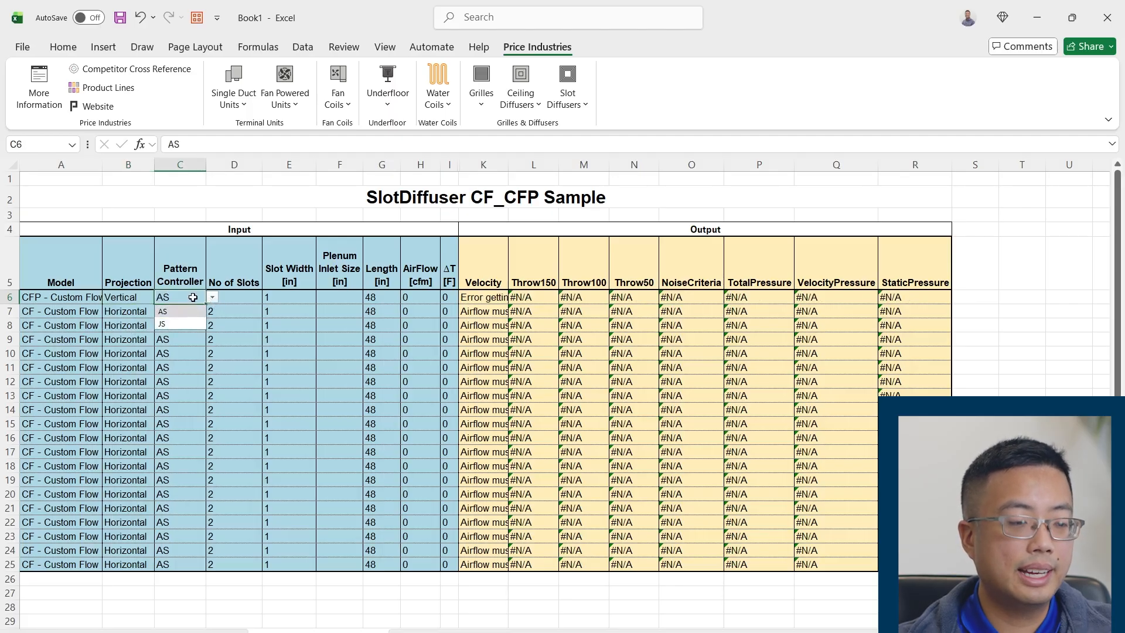
left_click(112, 297)
left_click(189, 298)
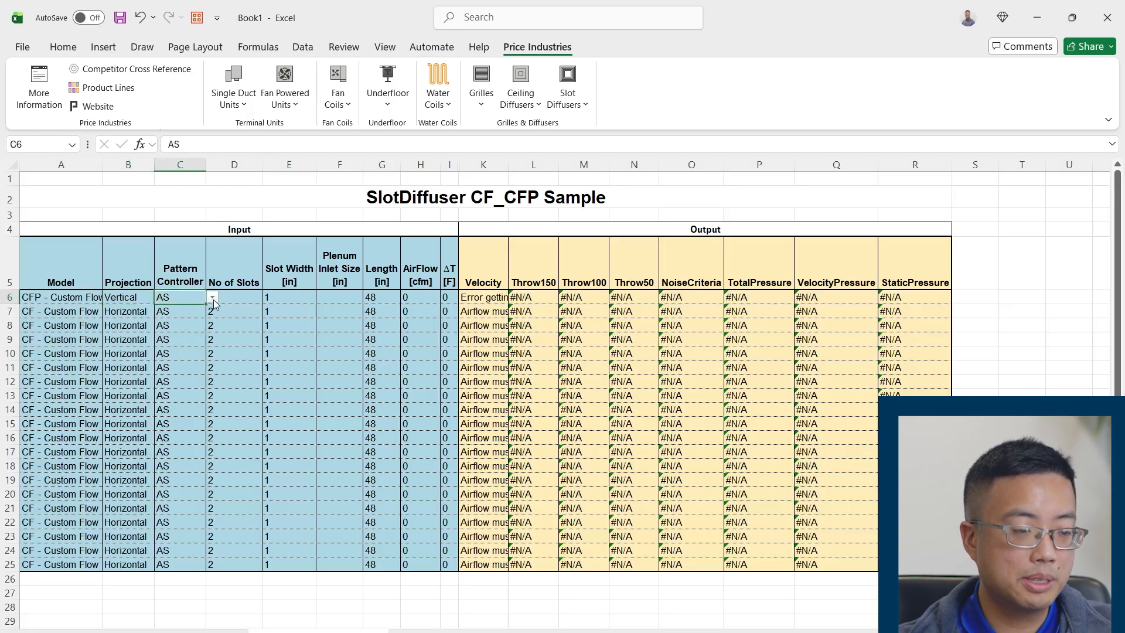
left_click(213, 298)
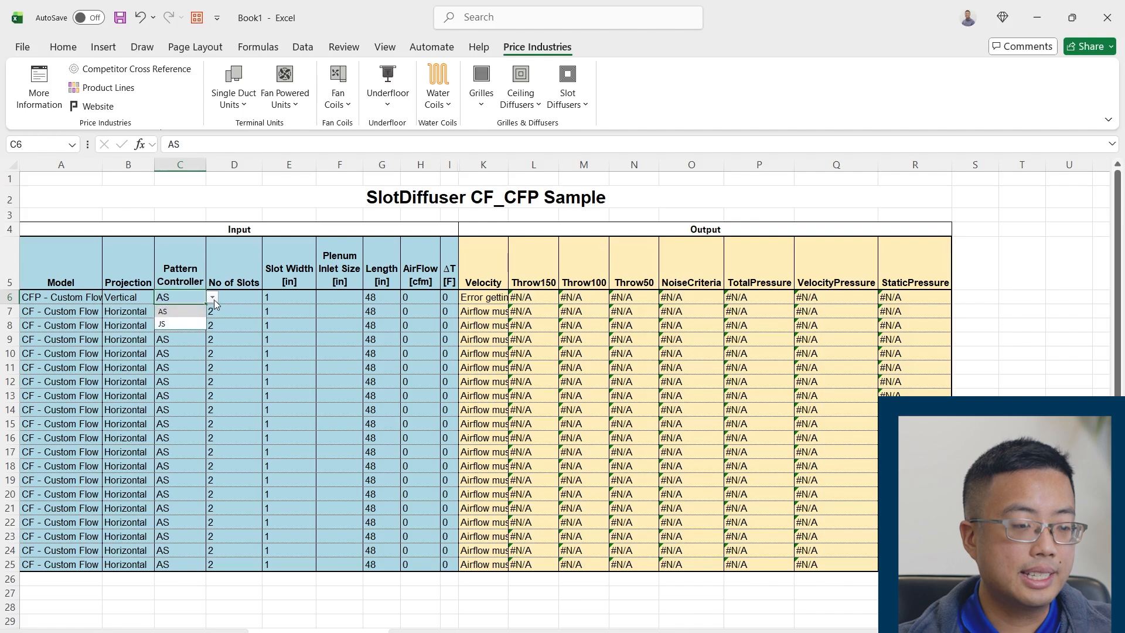
left_click(171, 324)
left_click(170, 319)
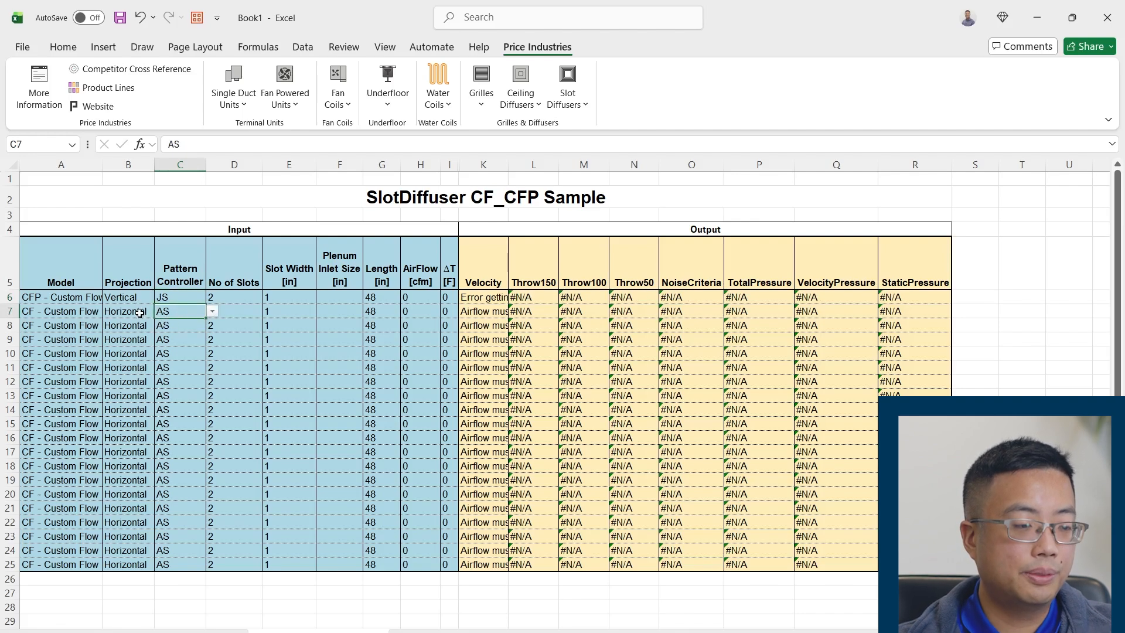
left_click(193, 299)
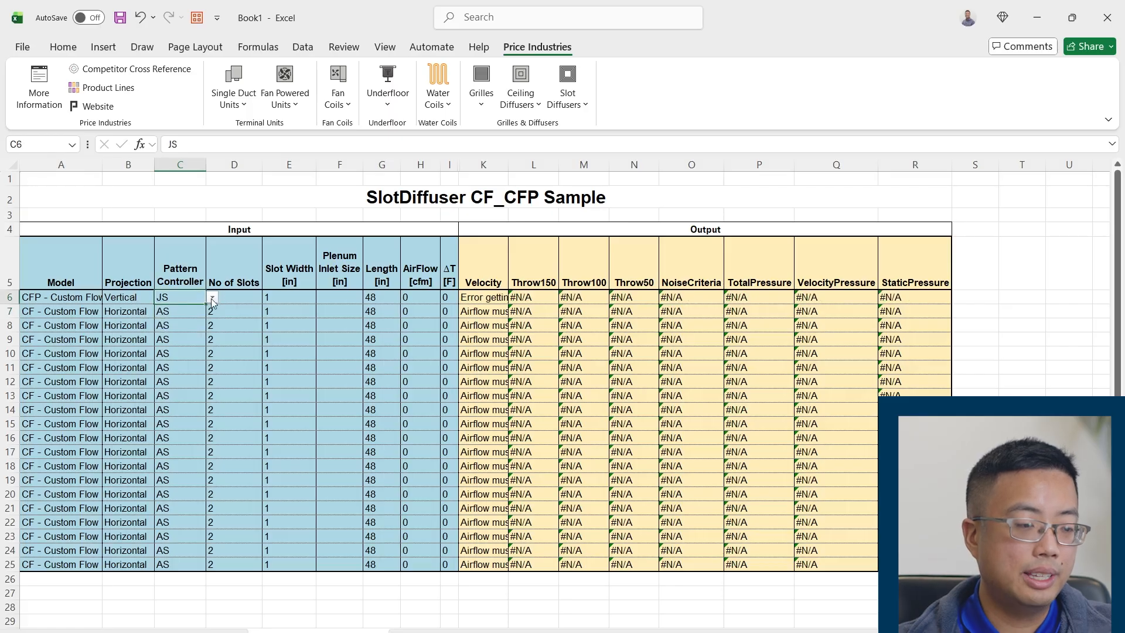
left_click(213, 298)
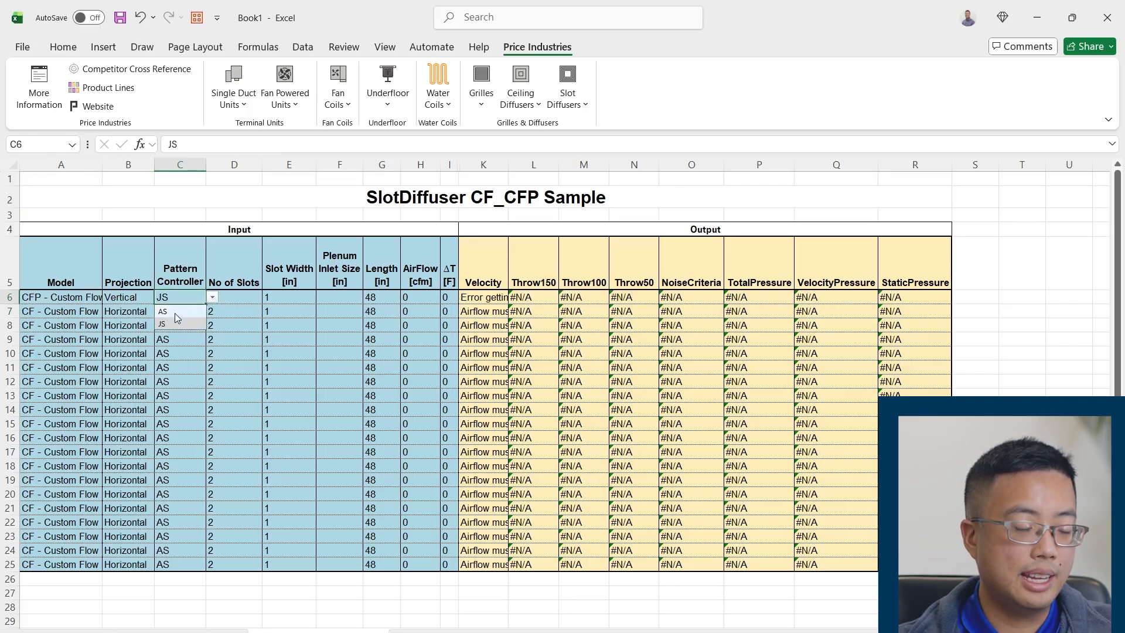
left_click(172, 352)
Set row 6's No of Slots to 1 and Slot Width to 1.5 in
left_click(255, 298)
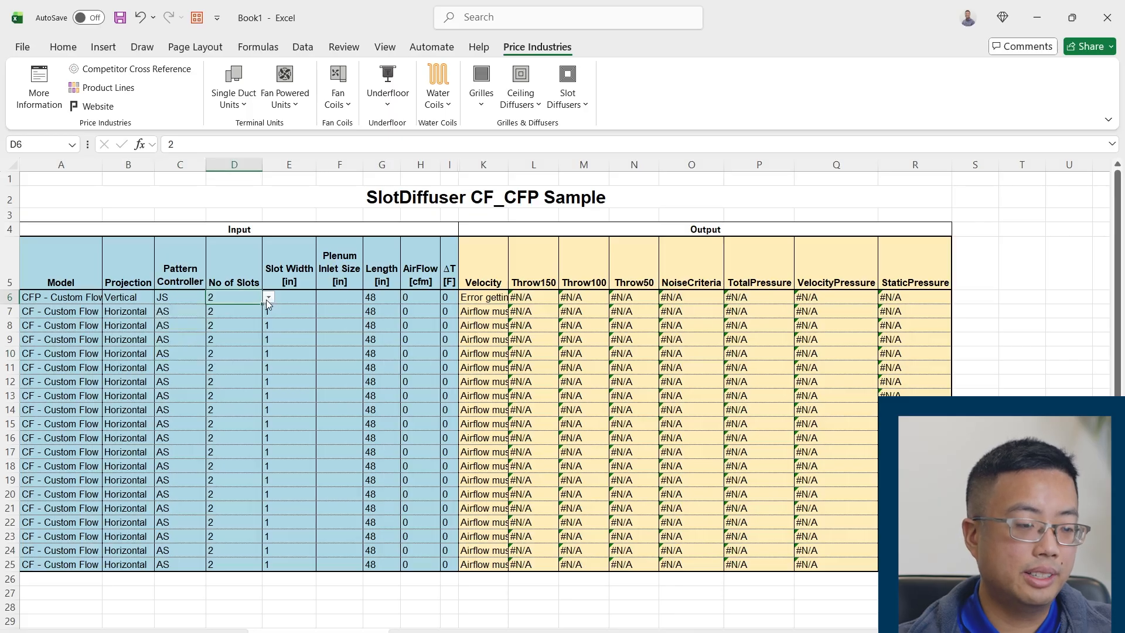
left_click(269, 300)
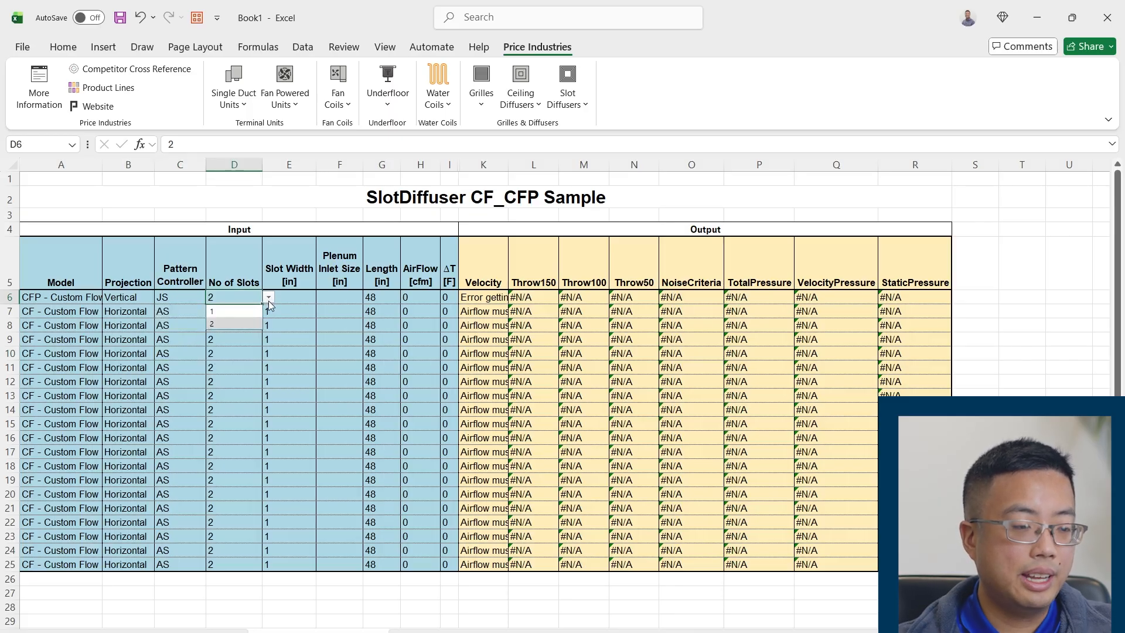
left_click(235, 312)
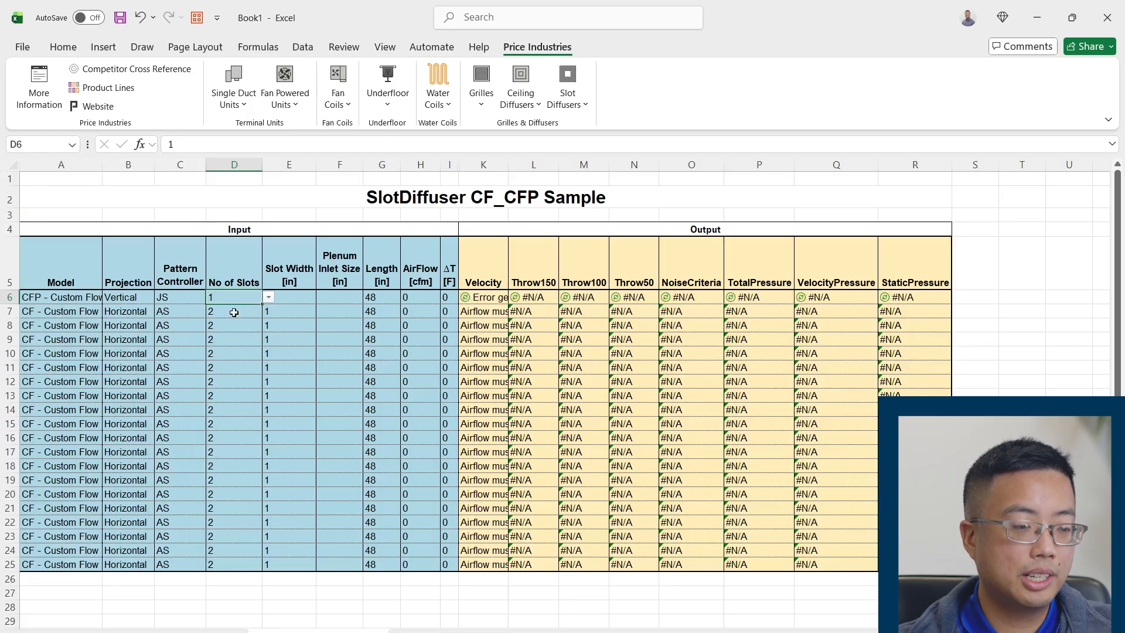
left_click(285, 297)
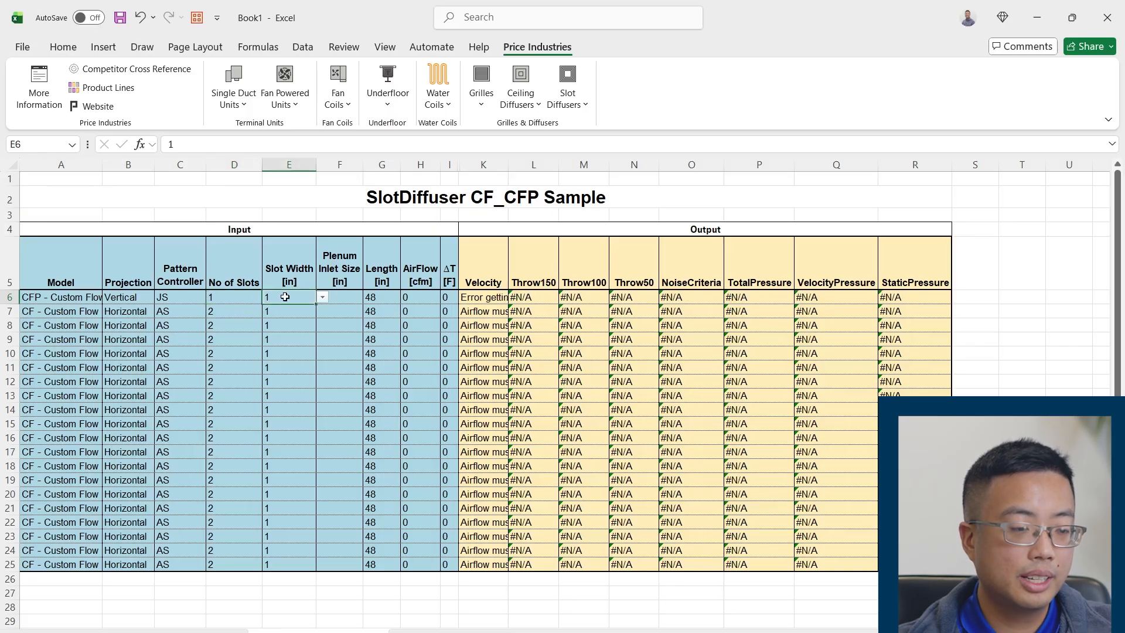
left_click(322, 298)
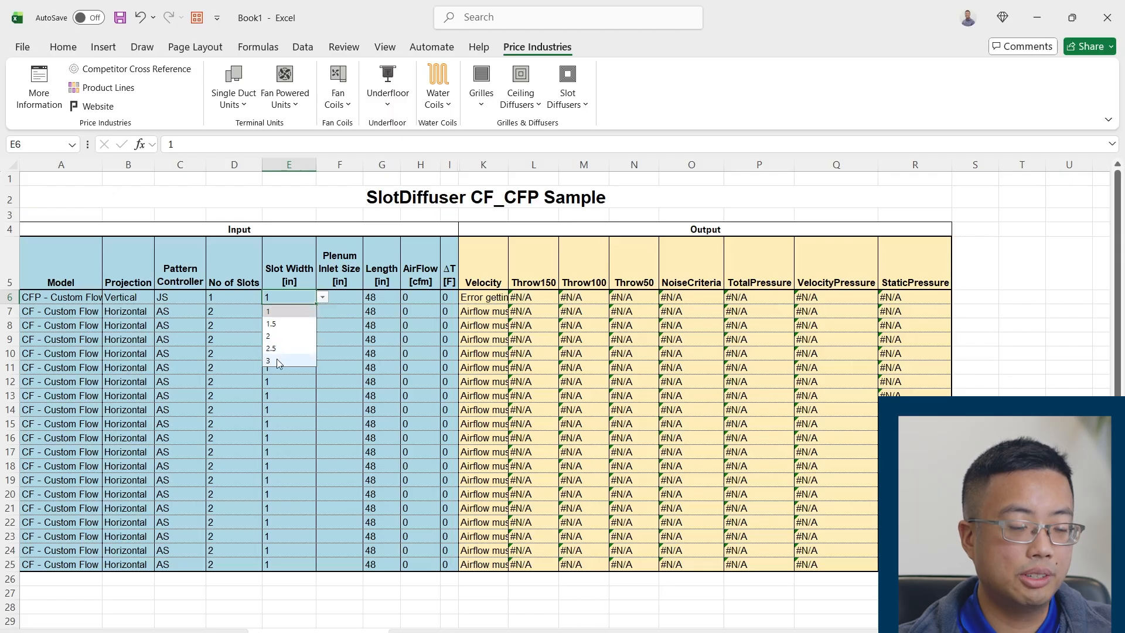
left_click(275, 324)
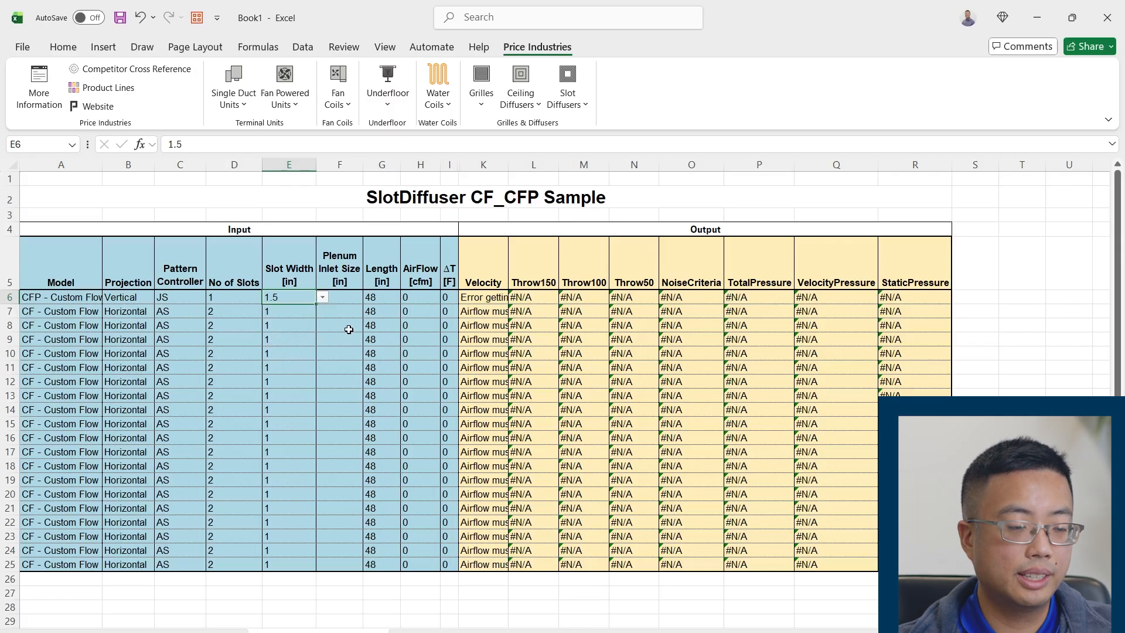
Set row 6's Plenum Inlet Size to 8 in
left_click(354, 299)
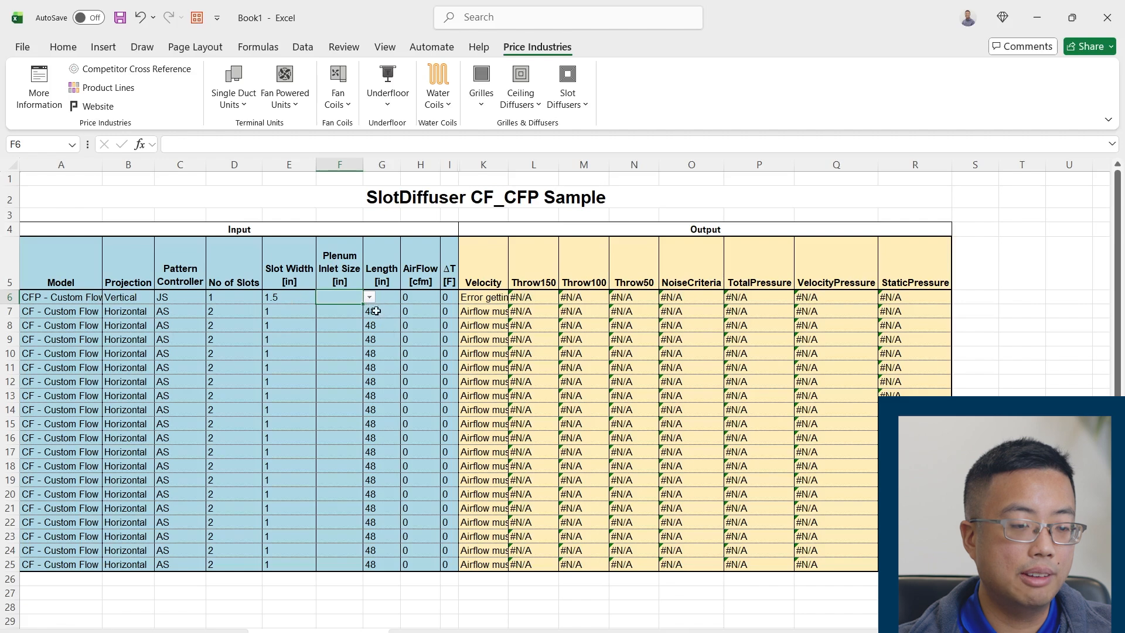
left_click(373, 308)
left_click(331, 300)
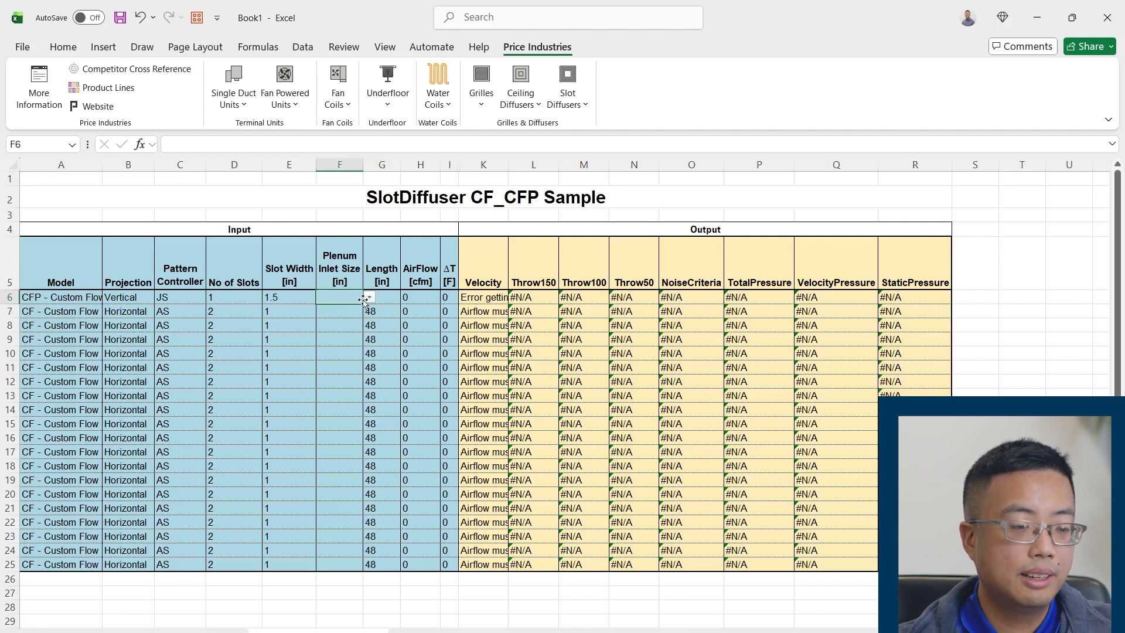
left_click(367, 299)
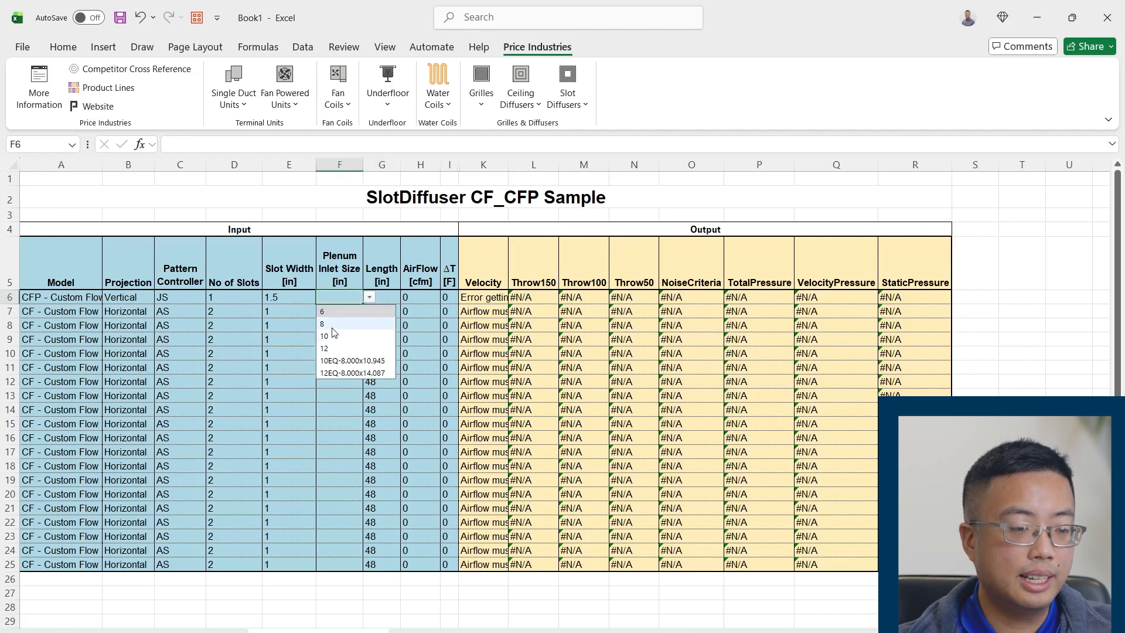
left_click(330, 325)
Try a Length of 49 in for the diffuser in row 6
left_click(392, 299)
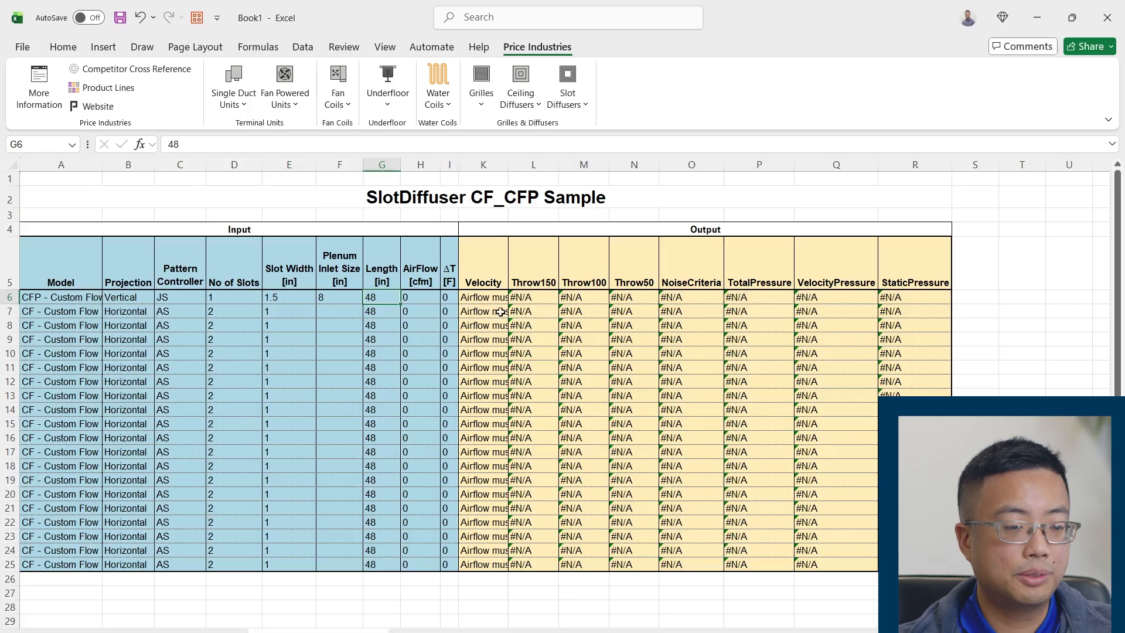
type("49")
key("Tab")
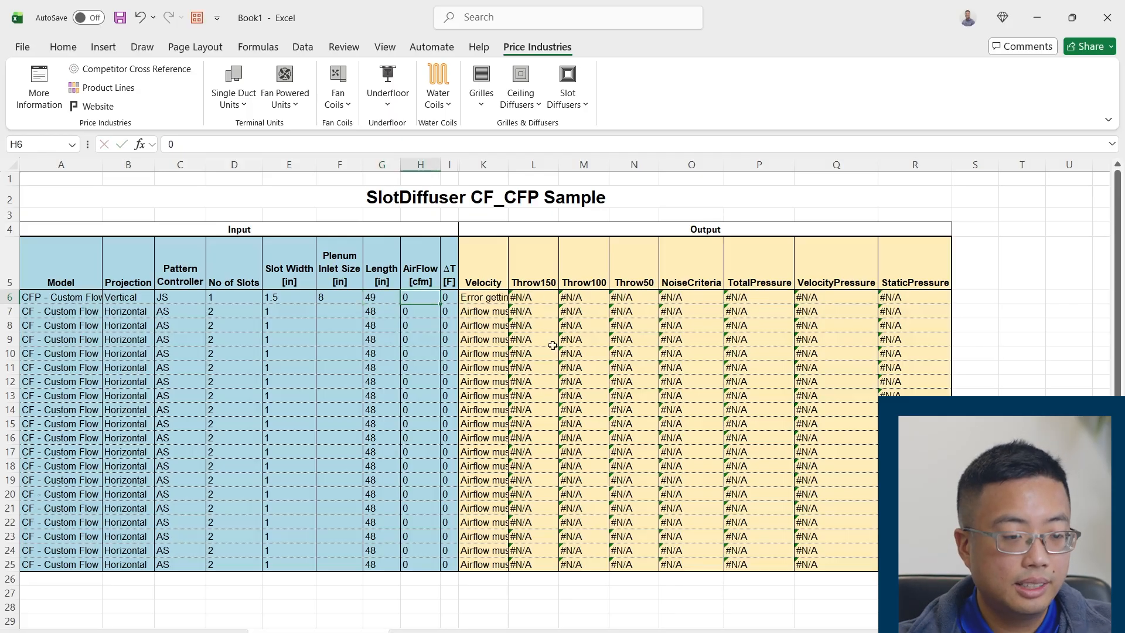
Widen the Velocity column to read the message in row 6, leaving it wide enough for the airflow range messages
left_click_drag(508, 165, 606, 176)
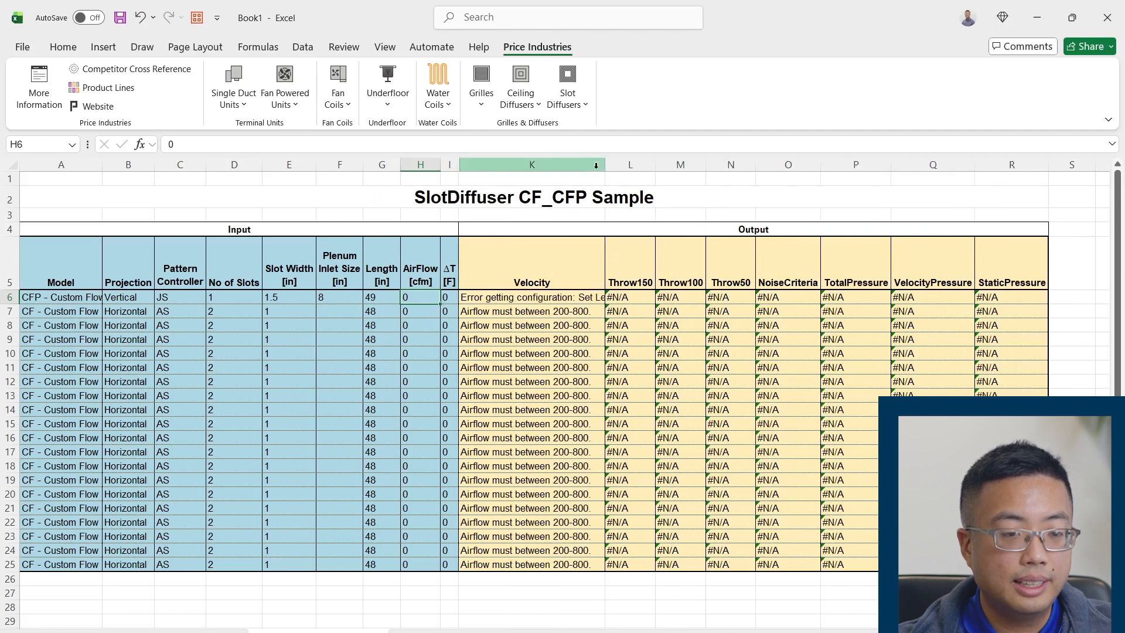
left_click_drag(605, 166, 671, 166)
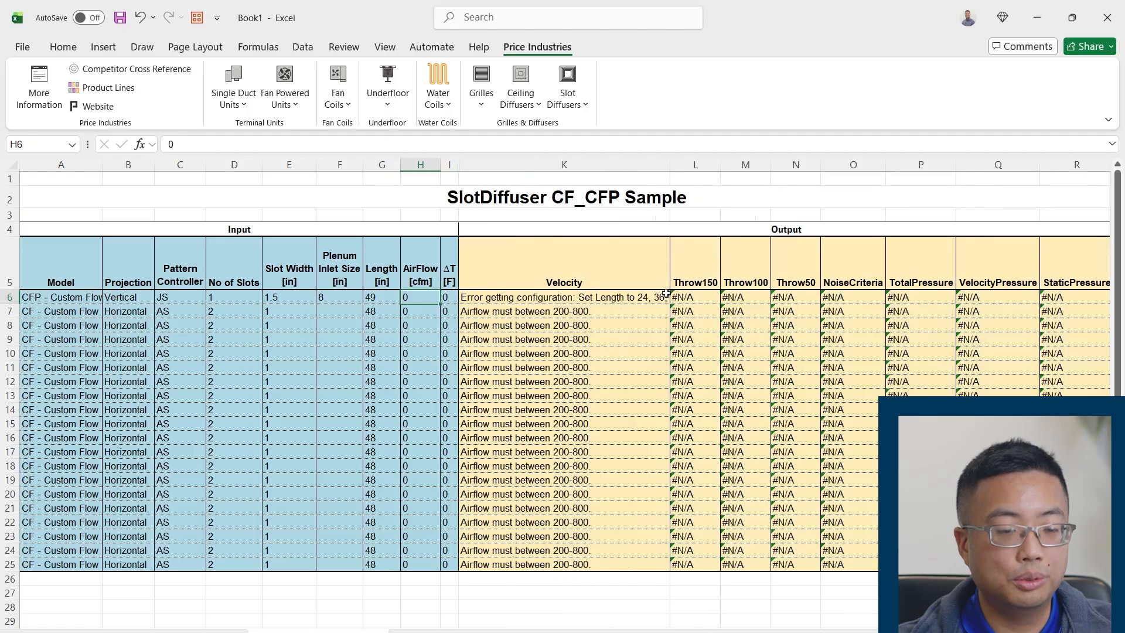
left_click_drag(671, 166, 600, 166)
Set row 6's Length to 60 in
double_click(371, 298)
key("BackSpace")
key("Delete")
type("60")
key("Tab")
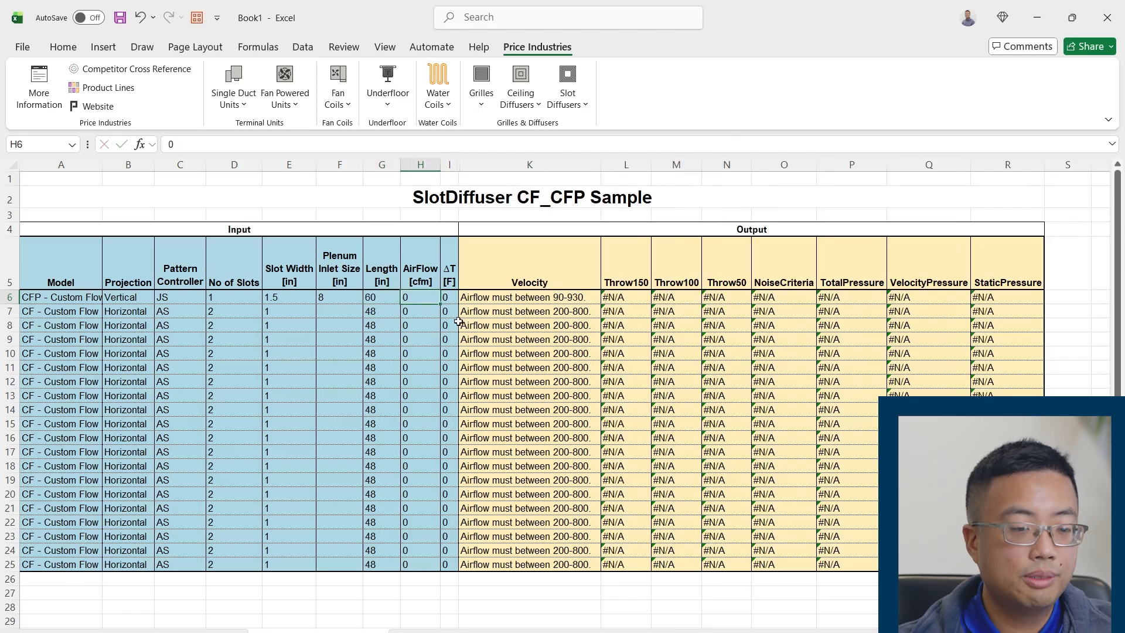
Check the permitted airflow range in row 6's Velocity cell and set AirFlow to 300 cfm
left_click(504, 302)
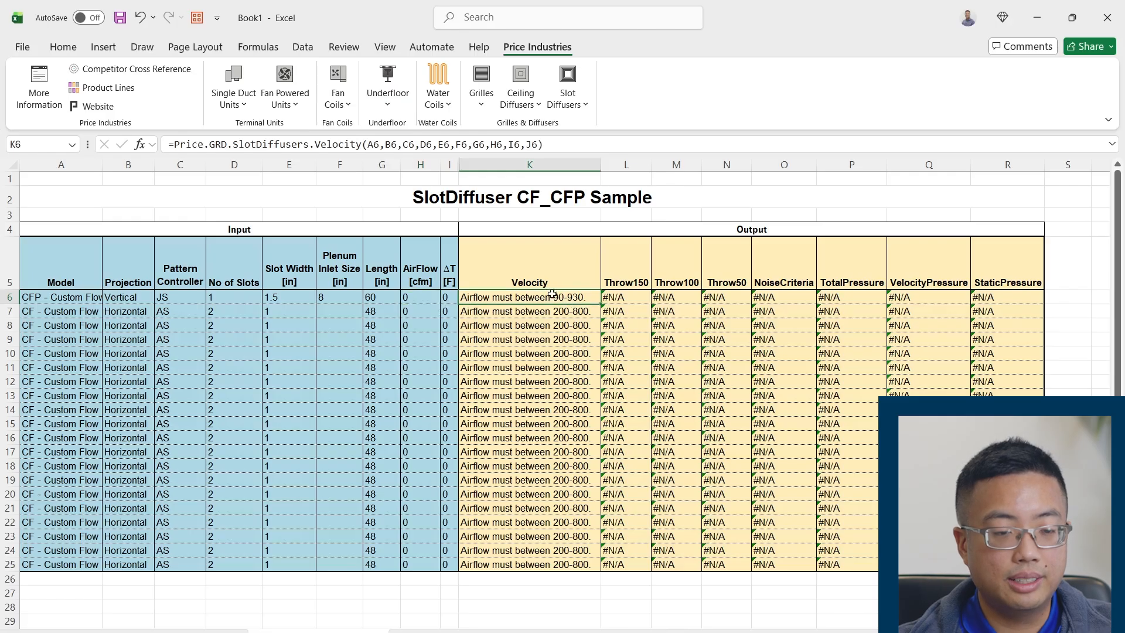
left_click(423, 299)
type("300")
key("Tab")
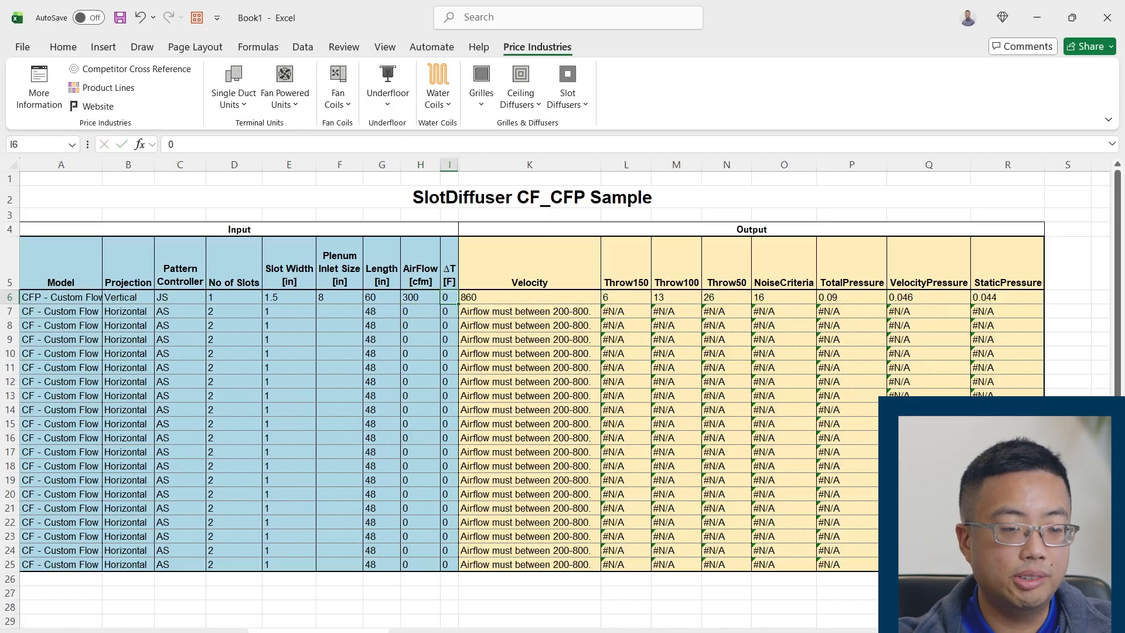
Set row 6's ΔT to -10 F and review the row's outputs from Velocity to StaticPressure
type("-10")
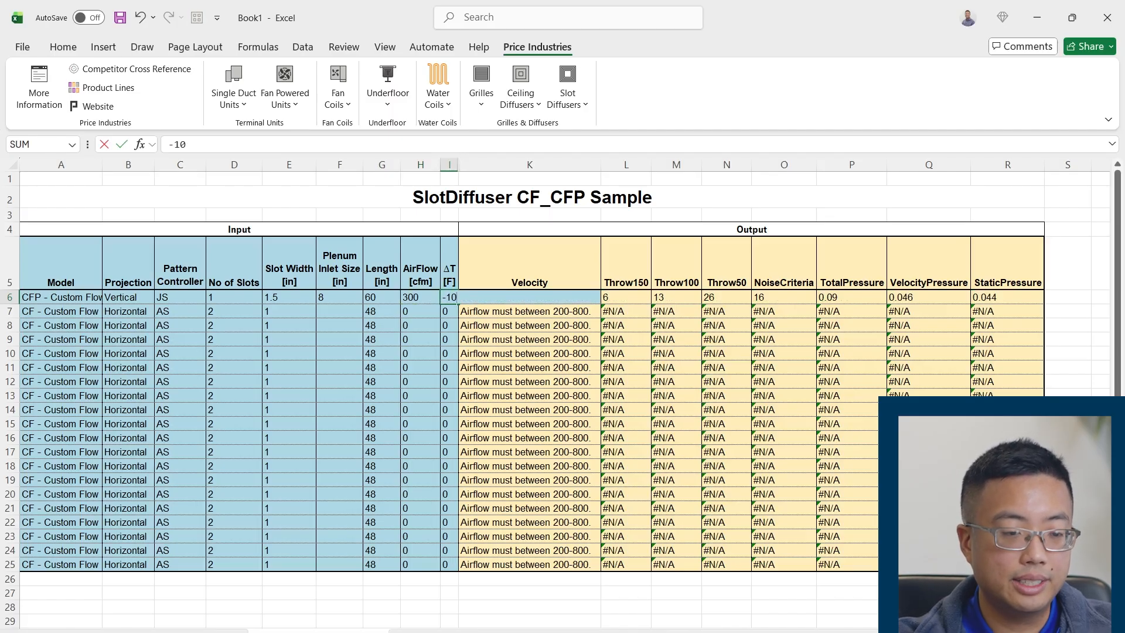
key("Return")
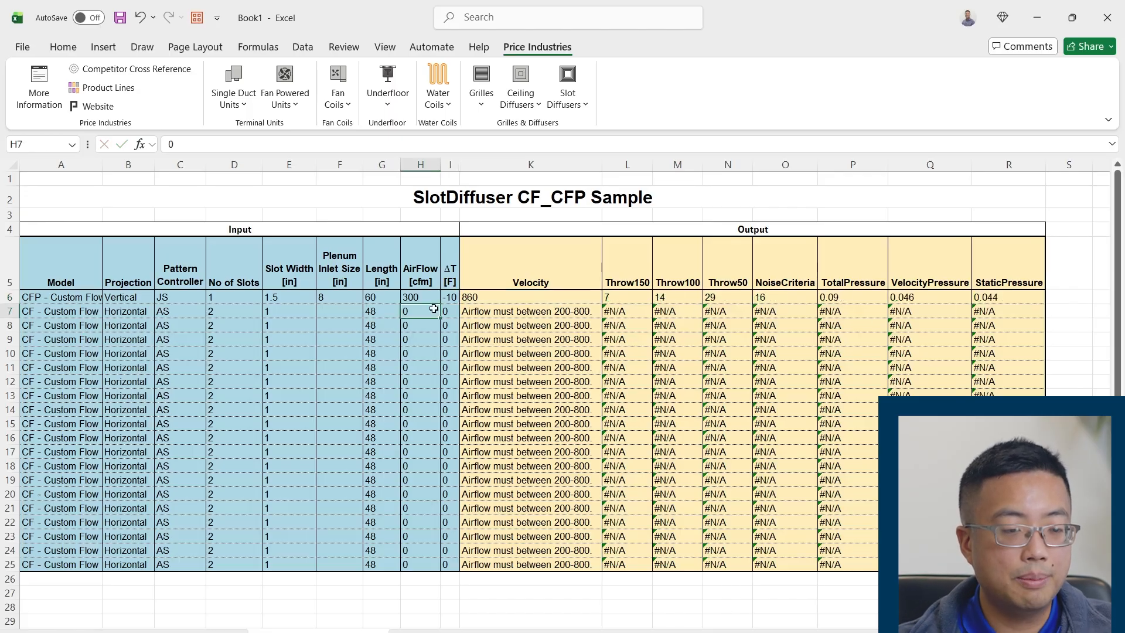
left_click(519, 279)
left_click_drag(519, 278, 1031, 298)
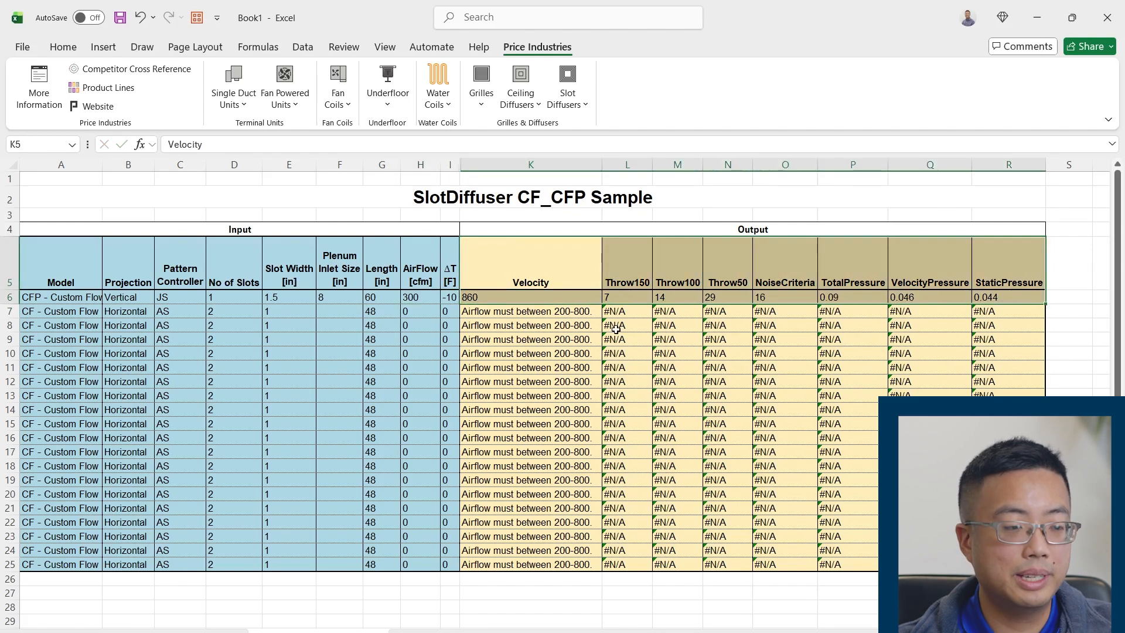
left_click(79, 312)
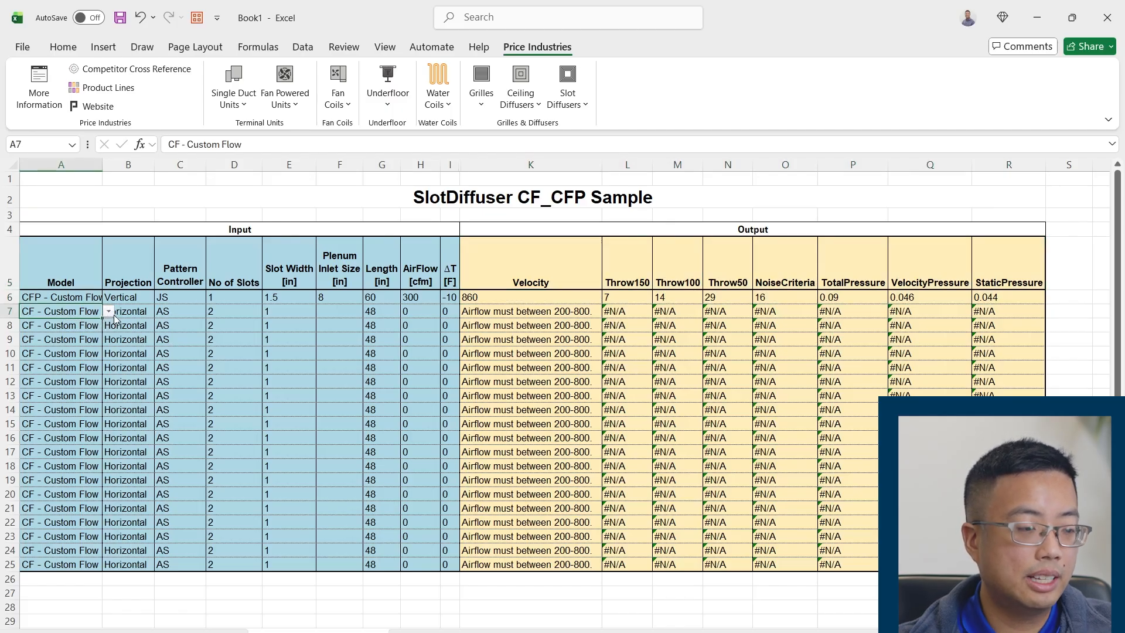
left_click(139, 327)
left_click(76, 315)
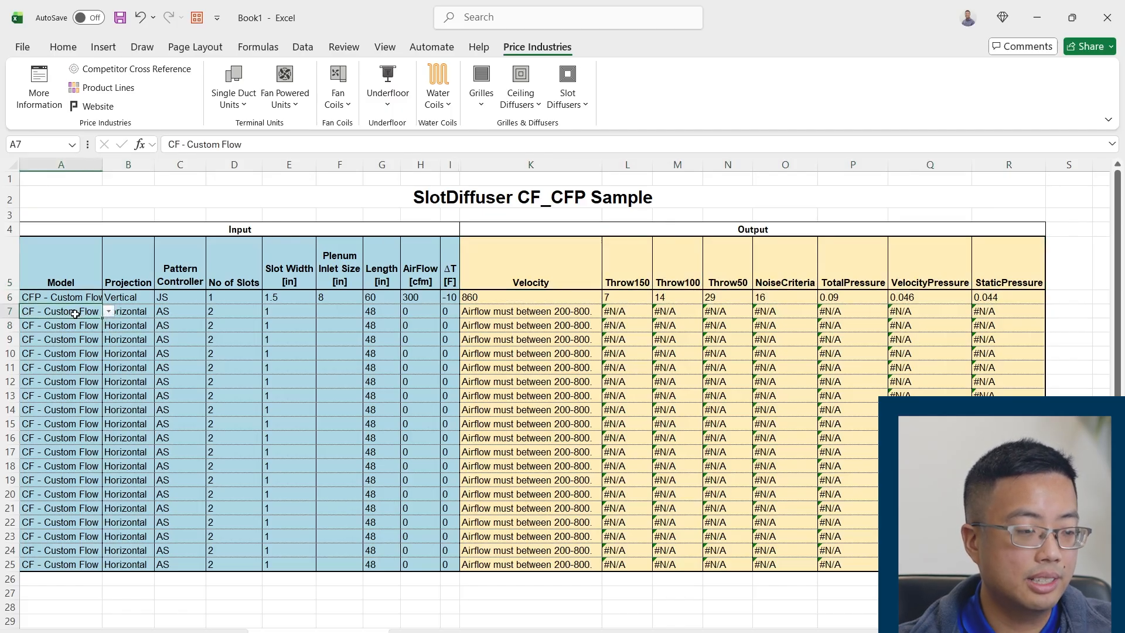
left_click(139, 321)
left_click_drag(139, 319, 146, 319)
key("Escape")
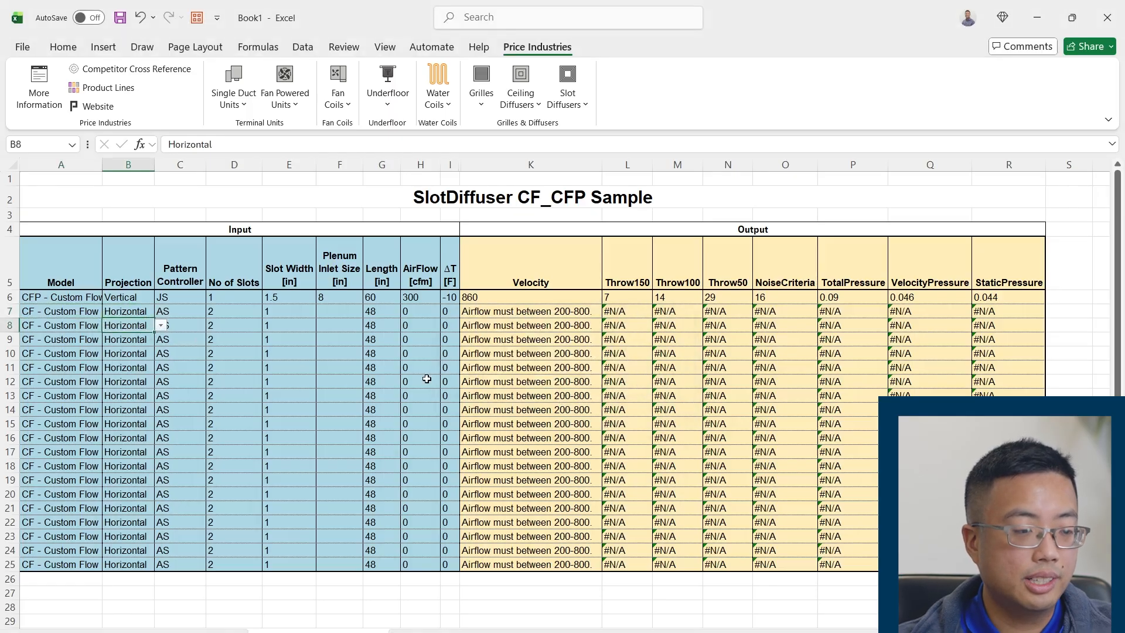
left_click(126, 312)
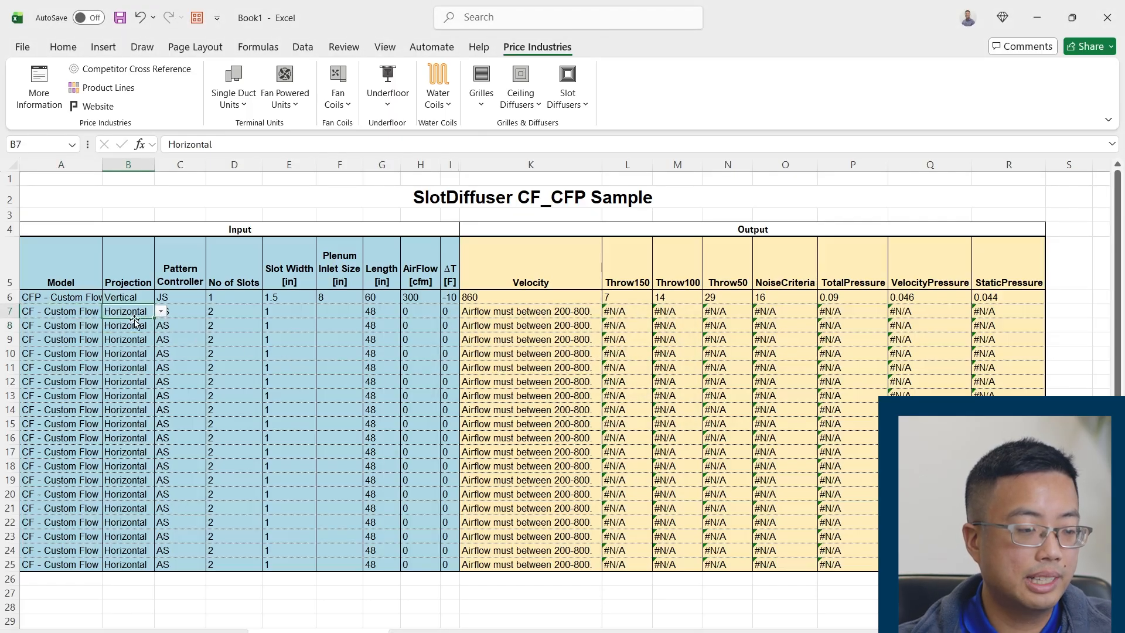
Go through row 7's input cells from Projection to Length and set its AirFlow to 400 cfm
left_click(181, 313)
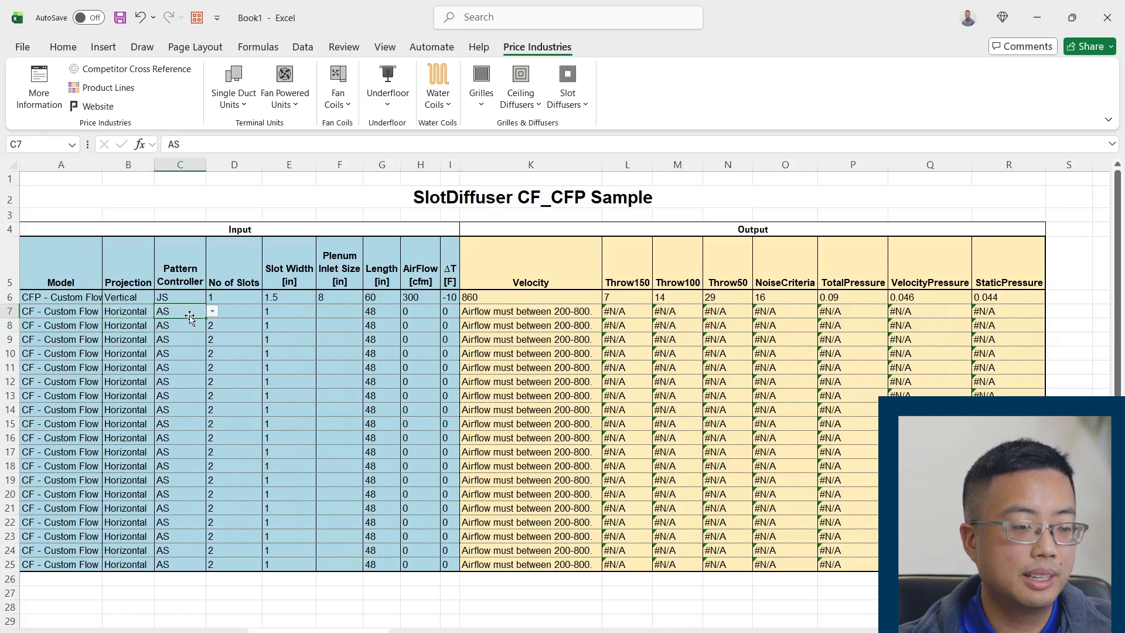
left_click(138, 315)
left_click(200, 313)
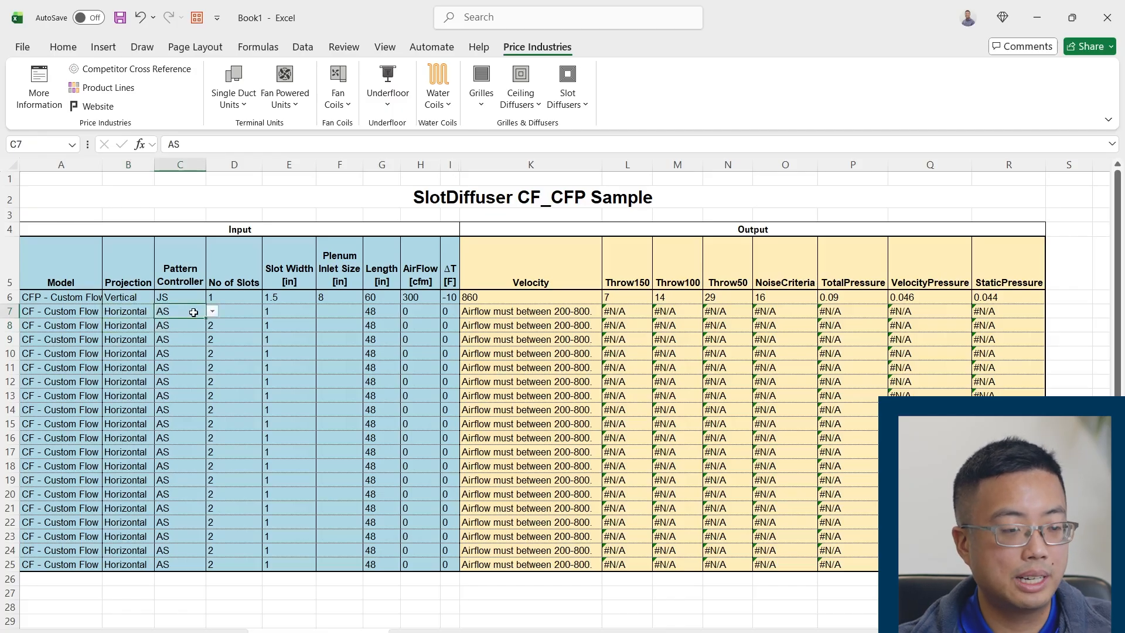
left_click(256, 312)
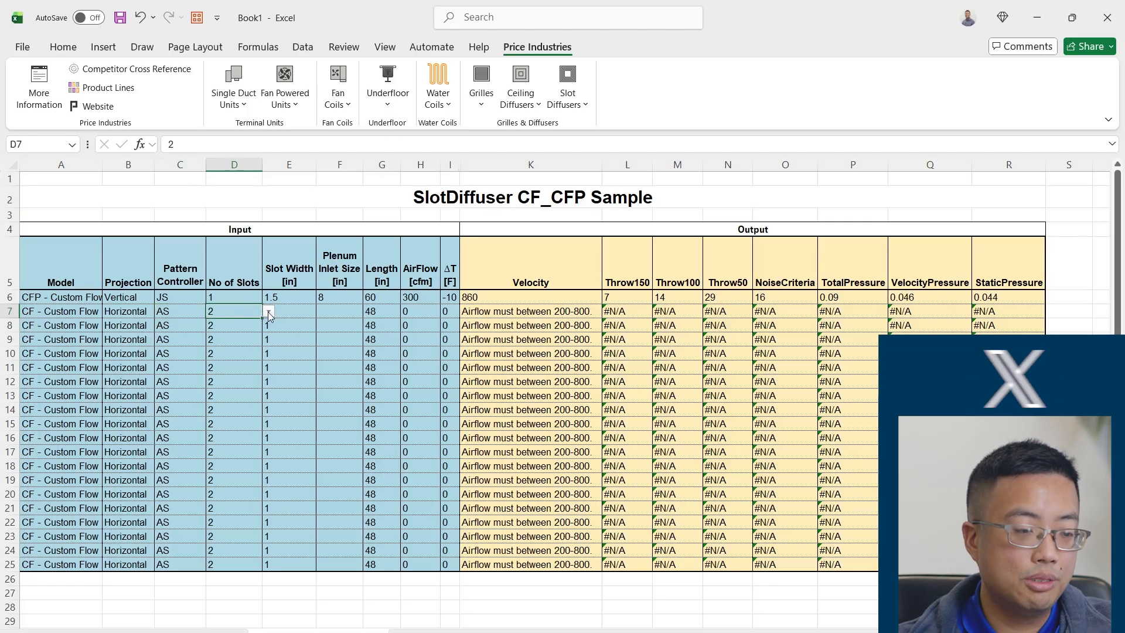
left_click(285, 313)
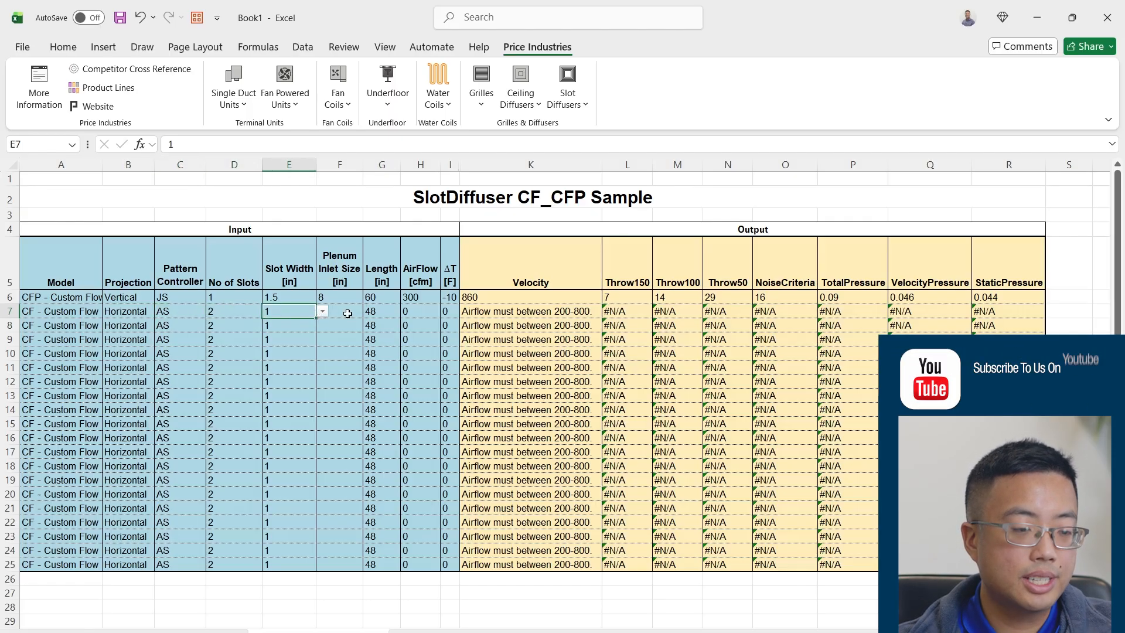
left_click(347, 314)
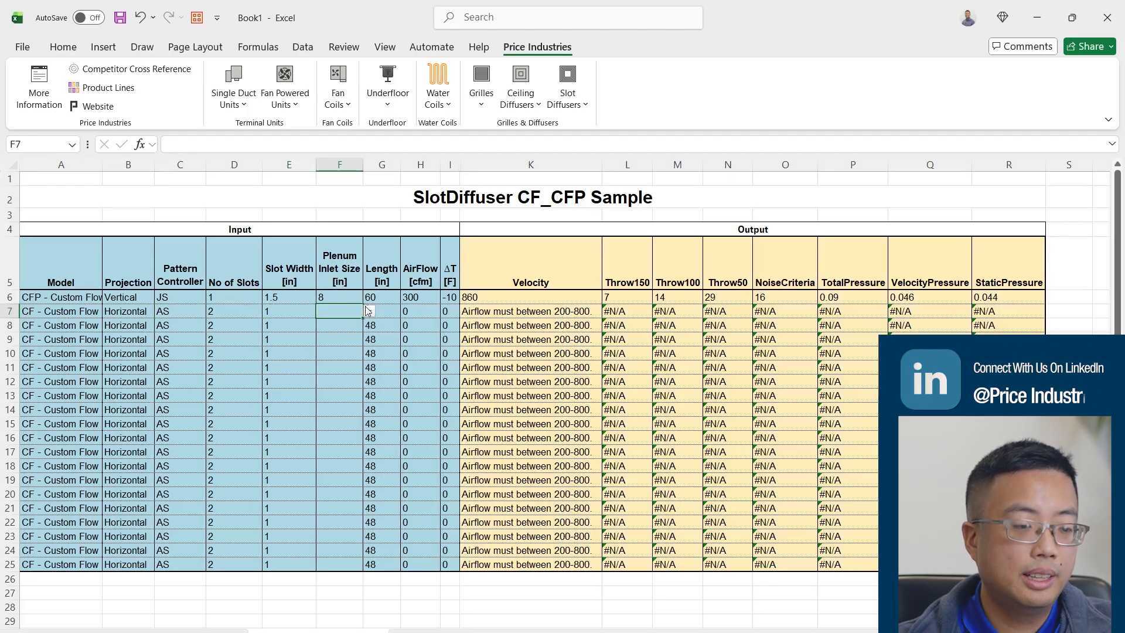
key("Tab")
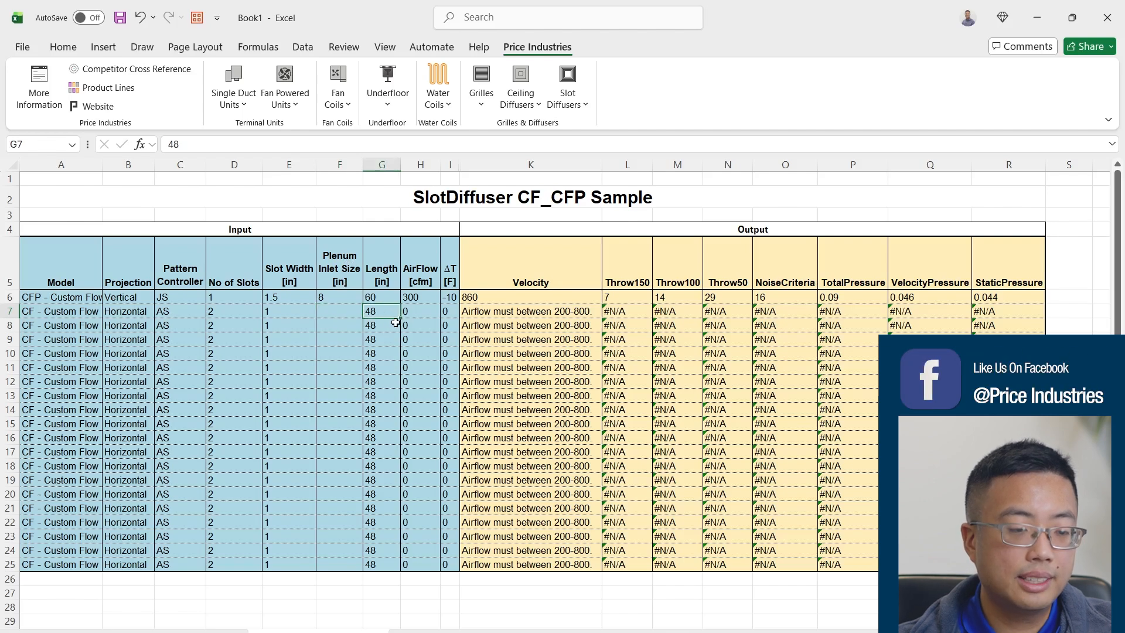
left_click(414, 314)
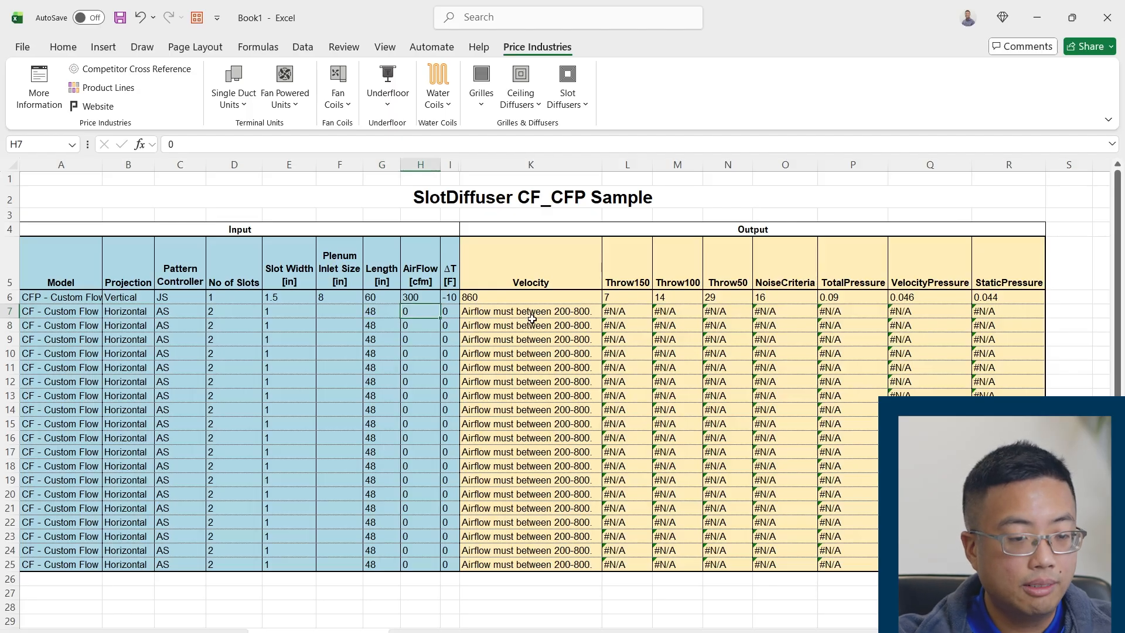
type("400")
key("Return")
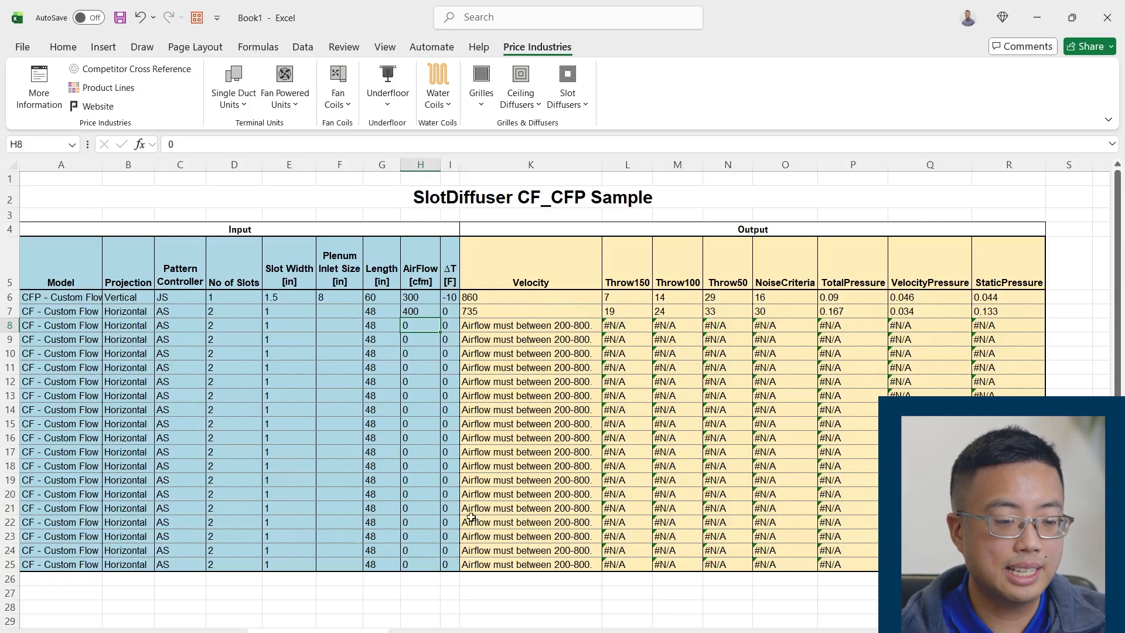
Enter =PRICE in cell F27, browsing the suggested Price functions before leaving the cell
left_click(344, 593)
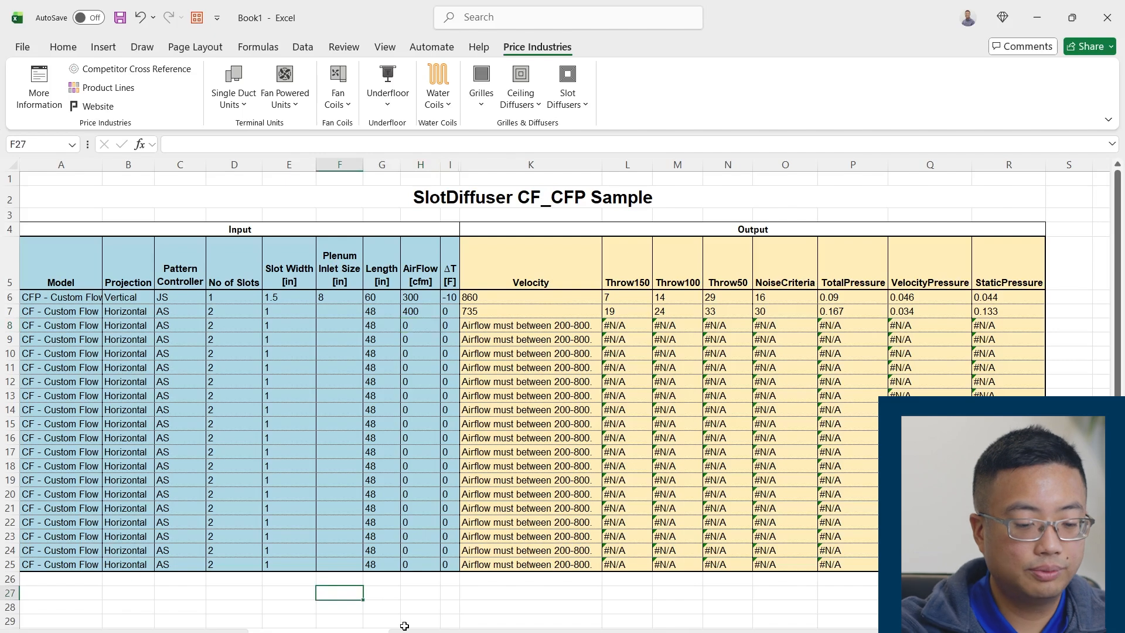
type("=PRICE")
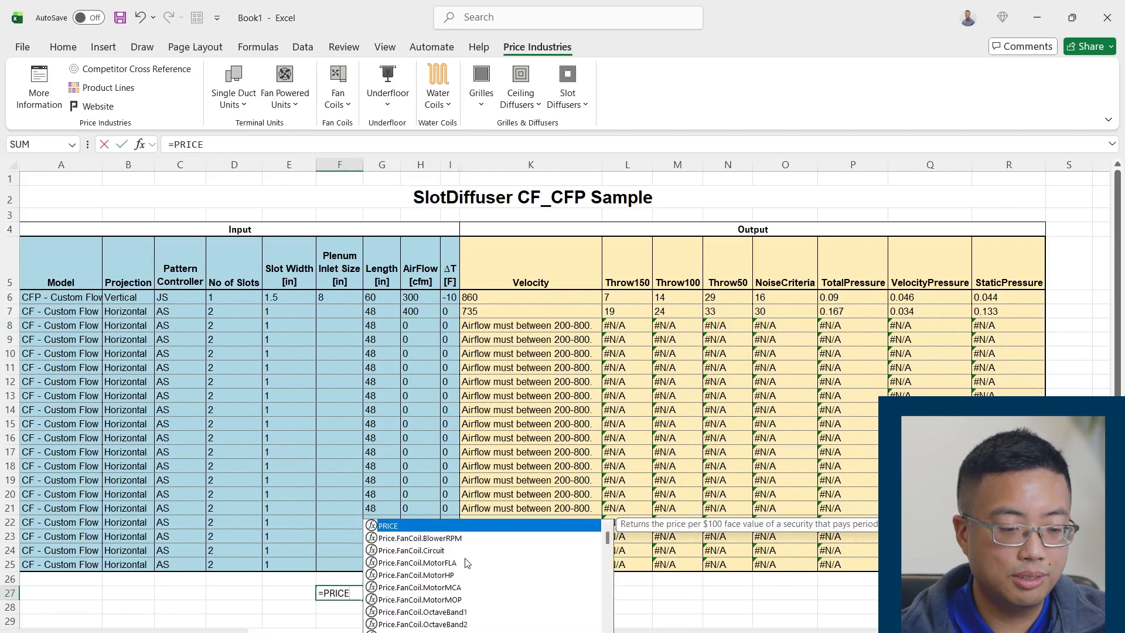
scroll(465, 566, "down", 1)
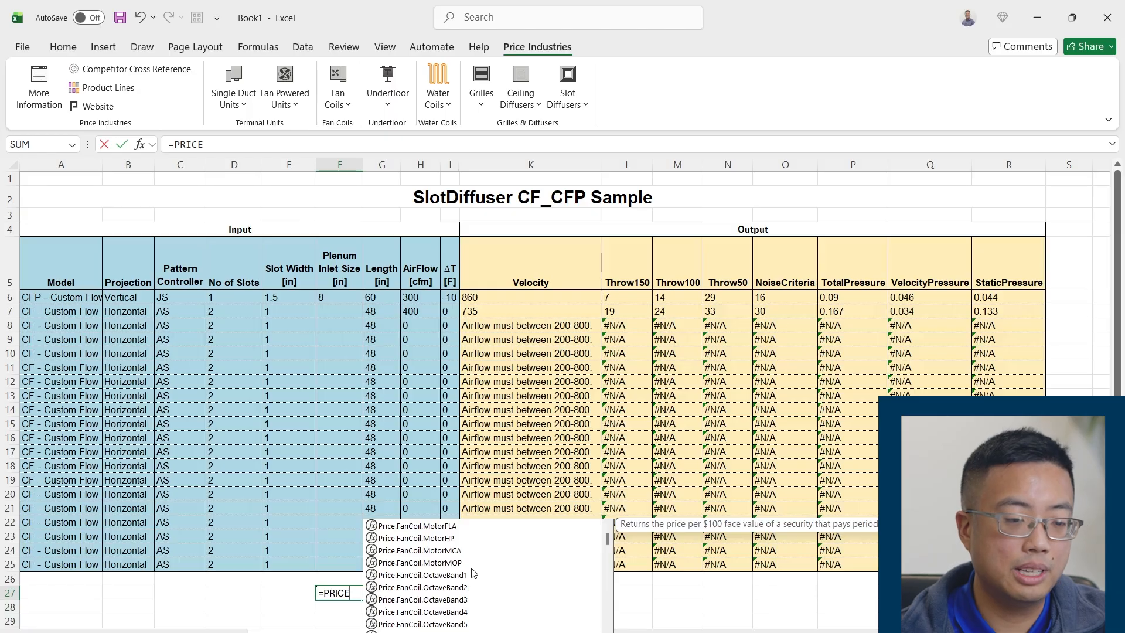
left_click(733, 597)
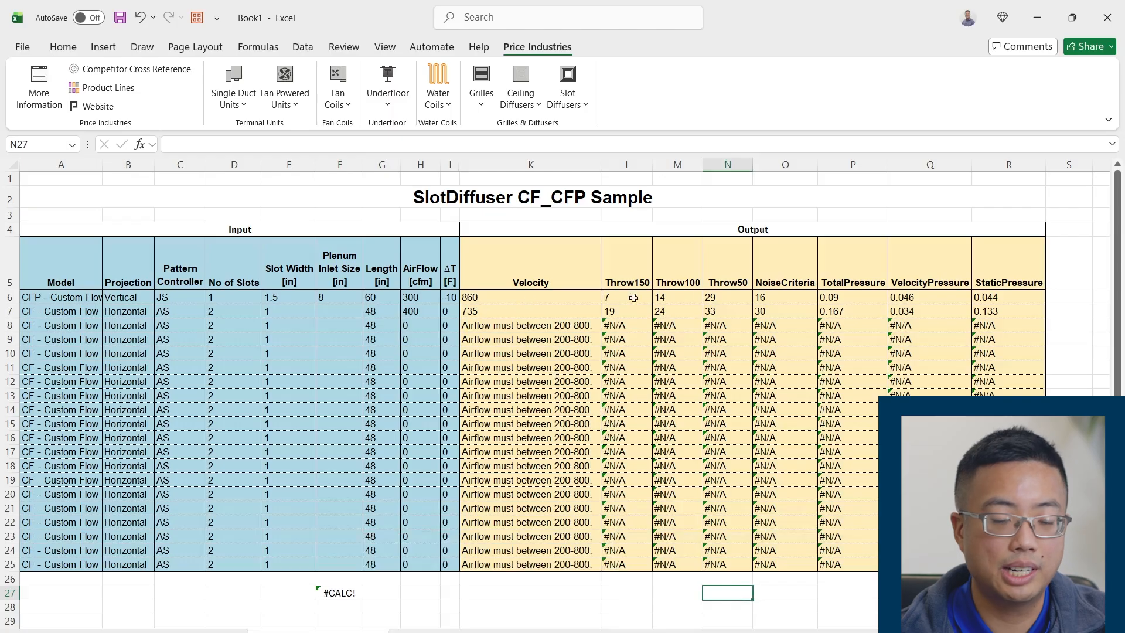
Inspect the function arguments of the Velocity formula in K6 and close them without making changes
left_click(518, 302)
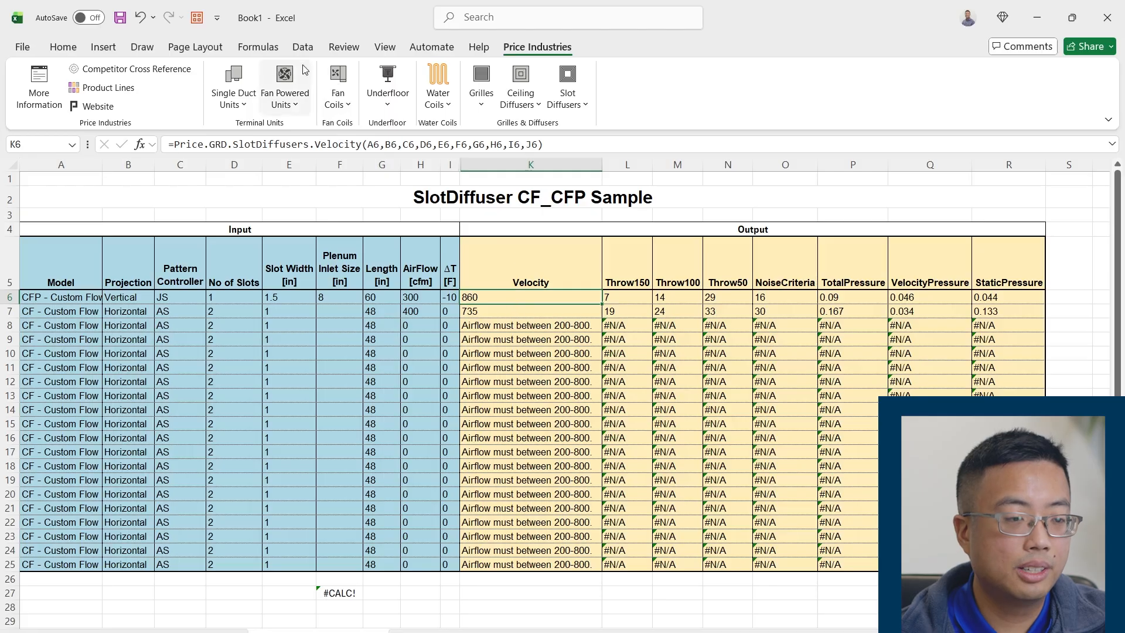
left_click(258, 47)
left_click(18, 99)
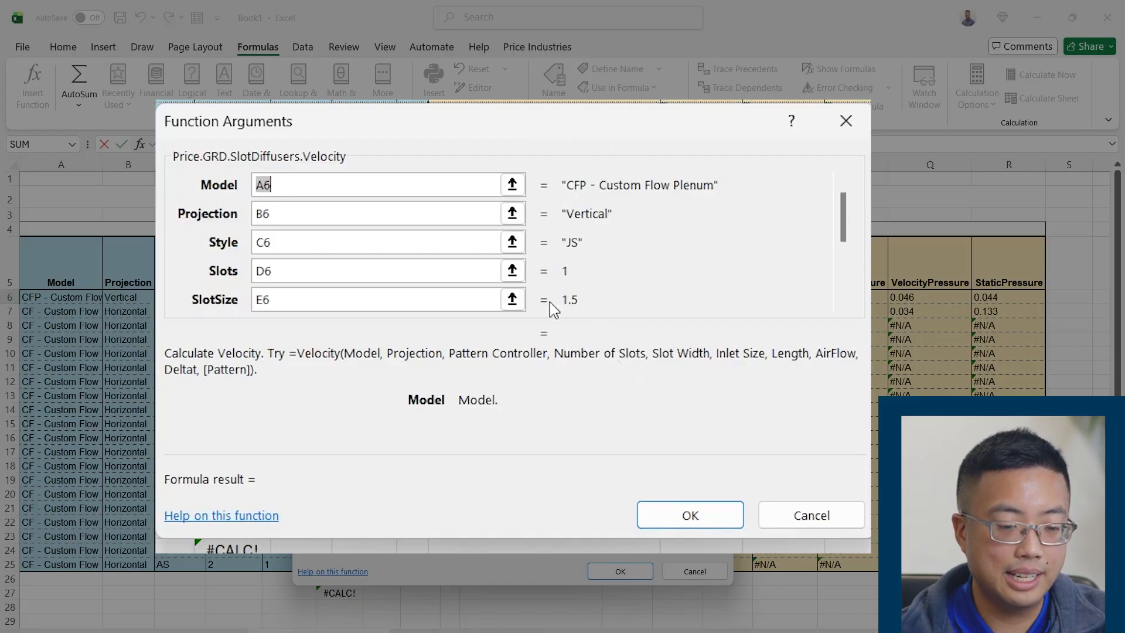
left_click(696, 572)
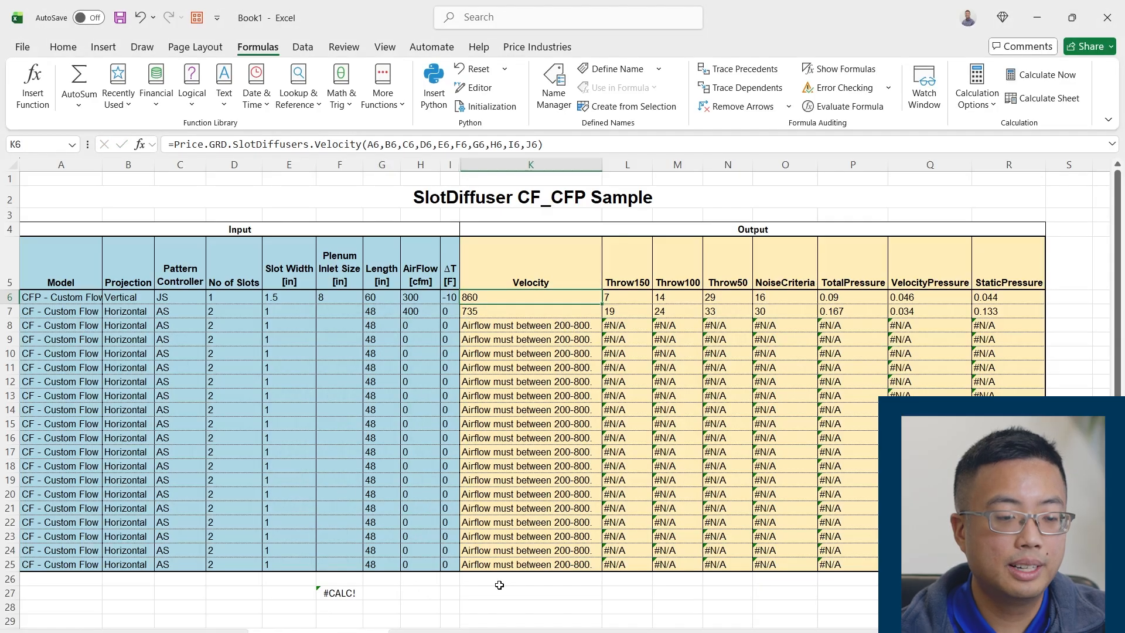
Show the Price Engineer Toolkit's additional information and review its contact details and version update notes
left_click(520, 49)
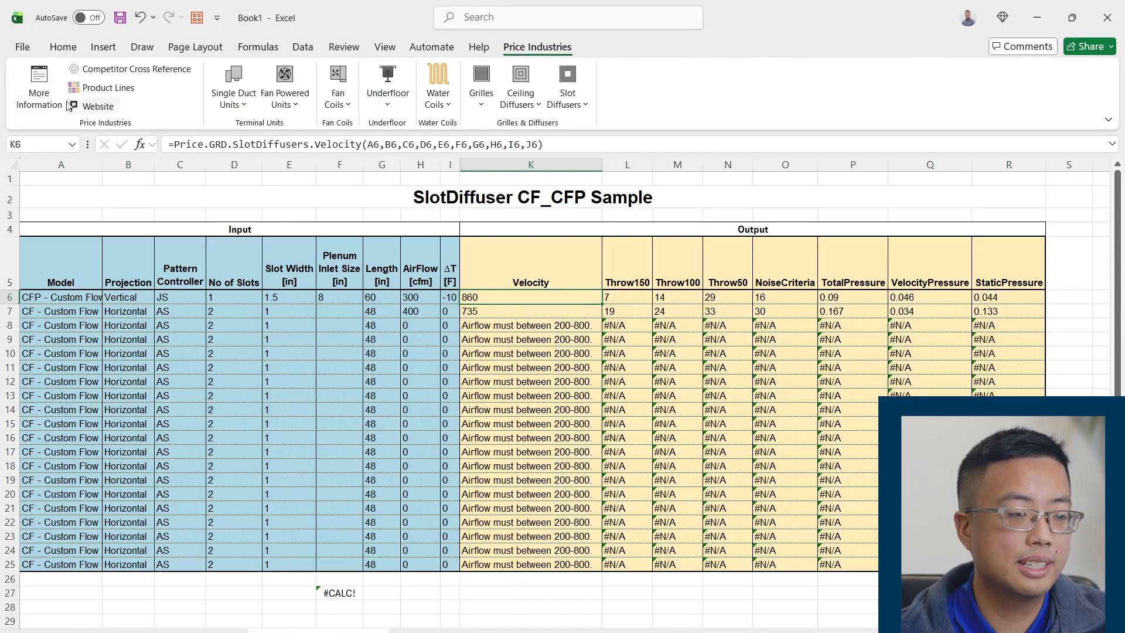
left_click(42, 99)
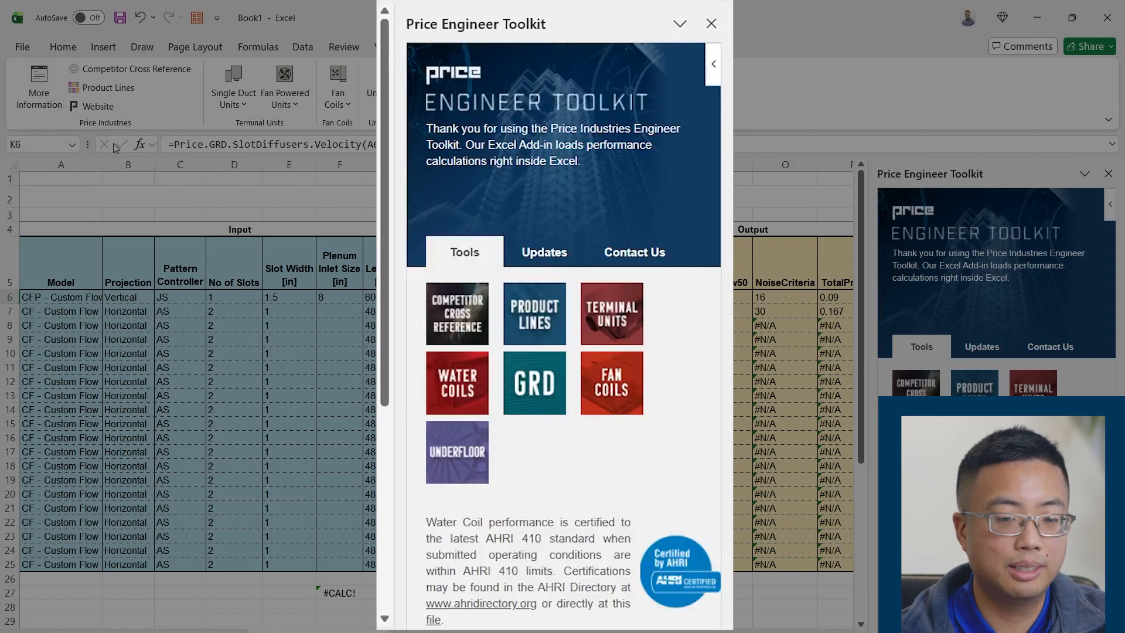
left_click(1039, 349)
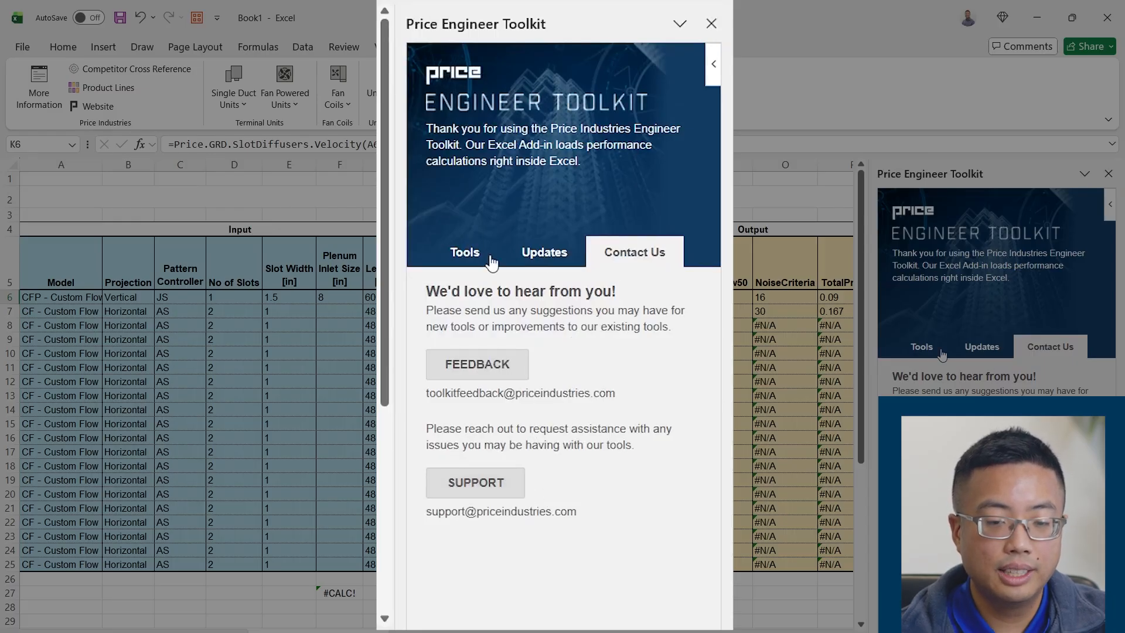
left_click(525, 262)
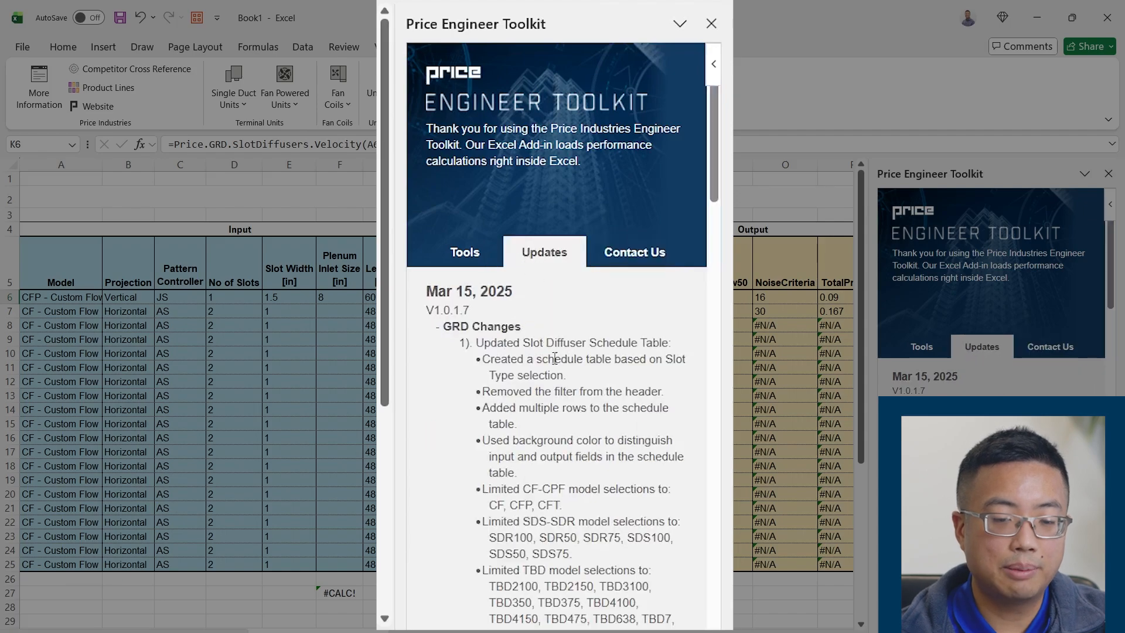
scroll(525, 369, "down", 5)
scroll(553, 434, "up", 5)
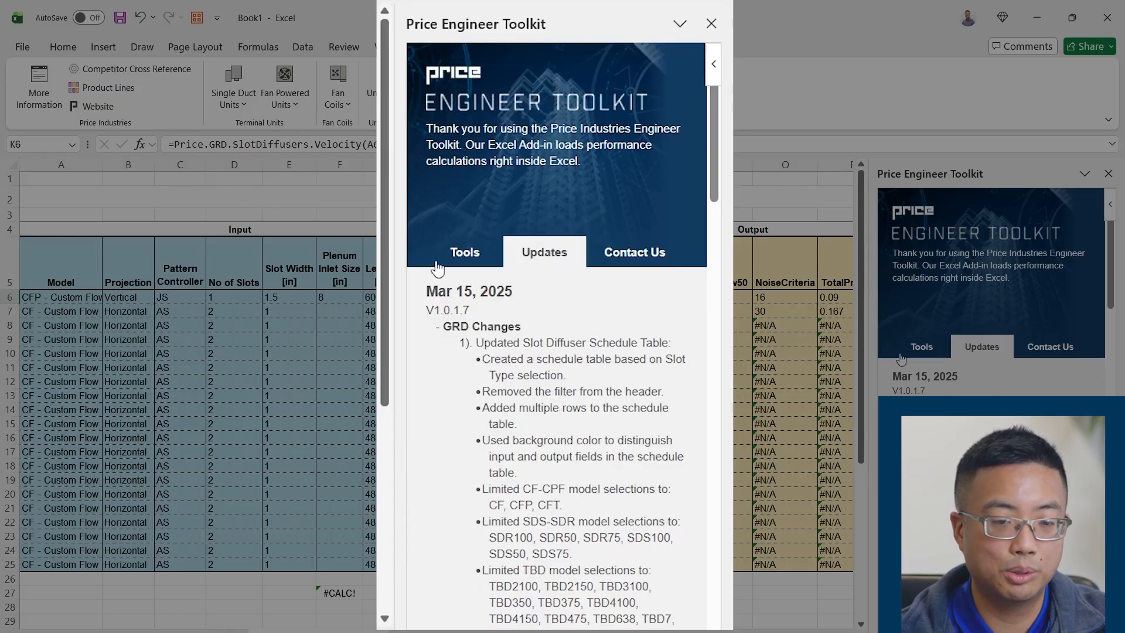
Return to the toolkit's list of tools and open the GRD information page
left_click(467, 253)
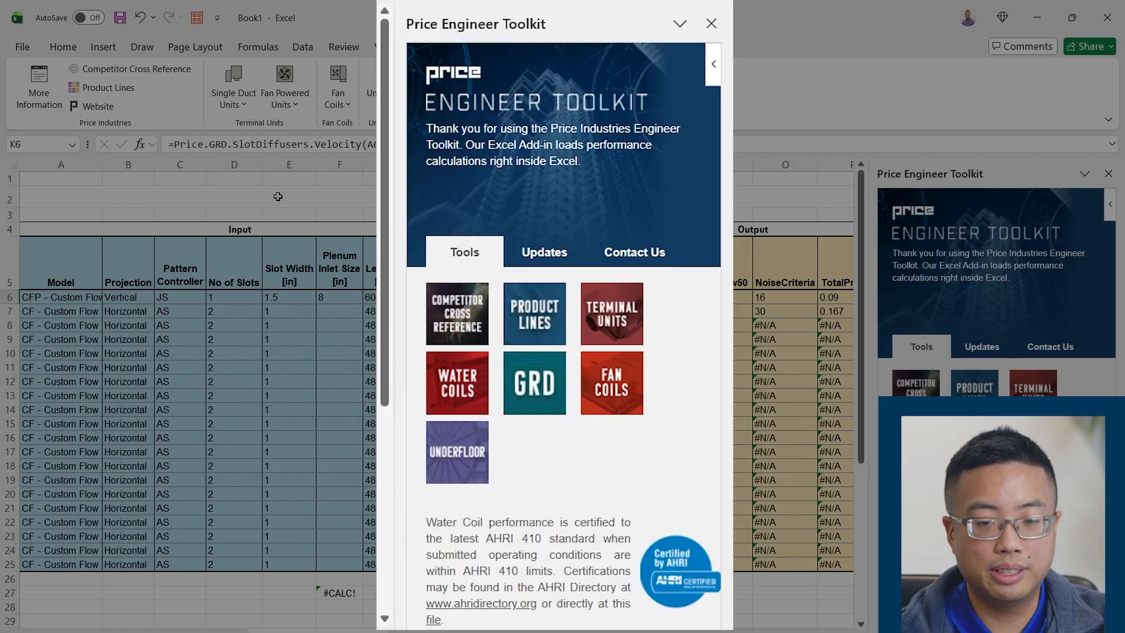
left_click(535, 384)
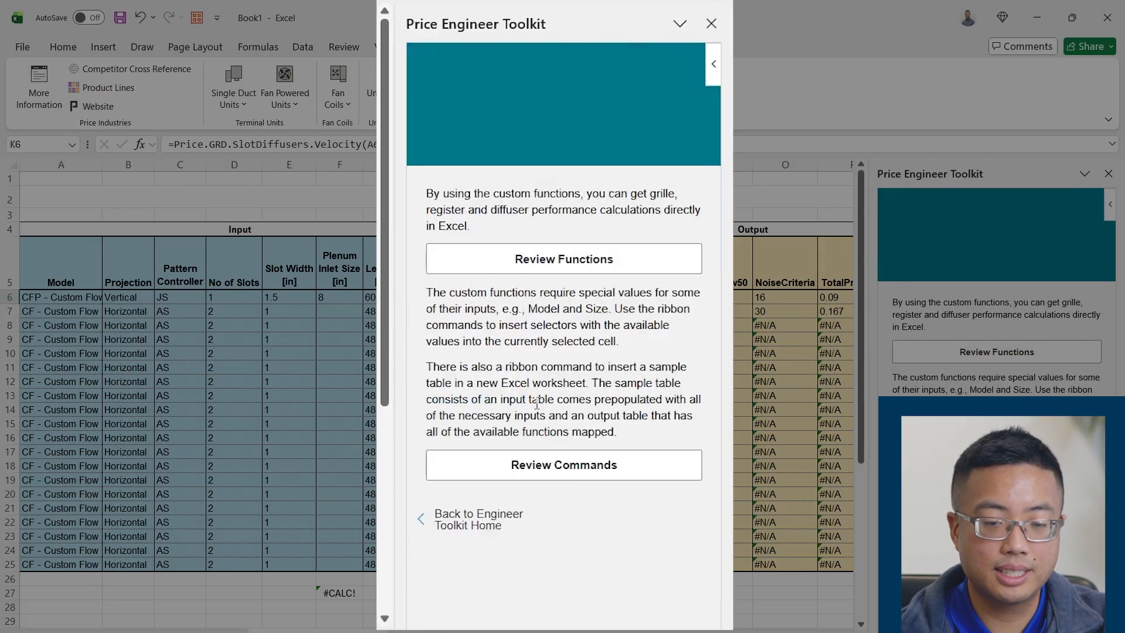